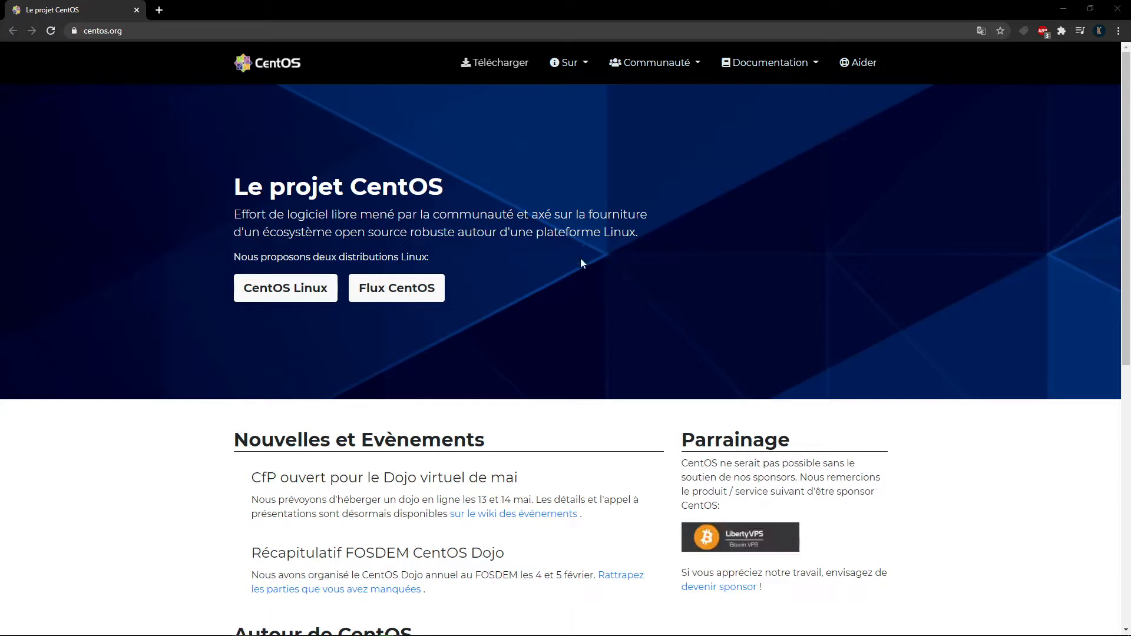
Step: From the CentOS download page, choose the CentOS Linux 8 x86_64 ISO and open the fr2.rpmfind.net mirror
left_click(499, 70)
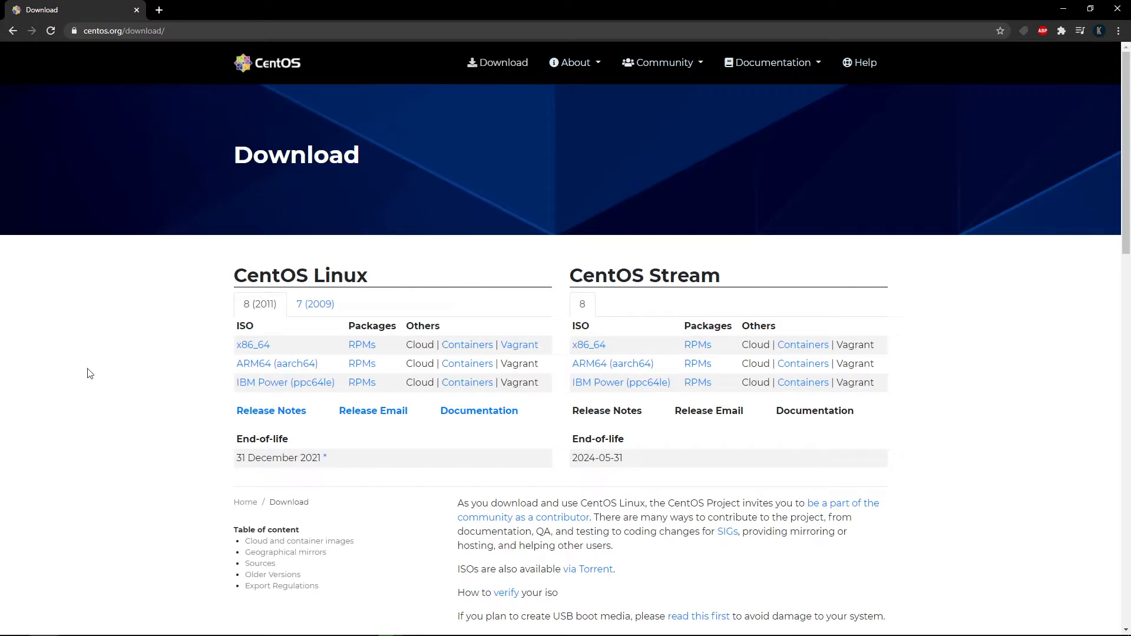
left_click(257, 346)
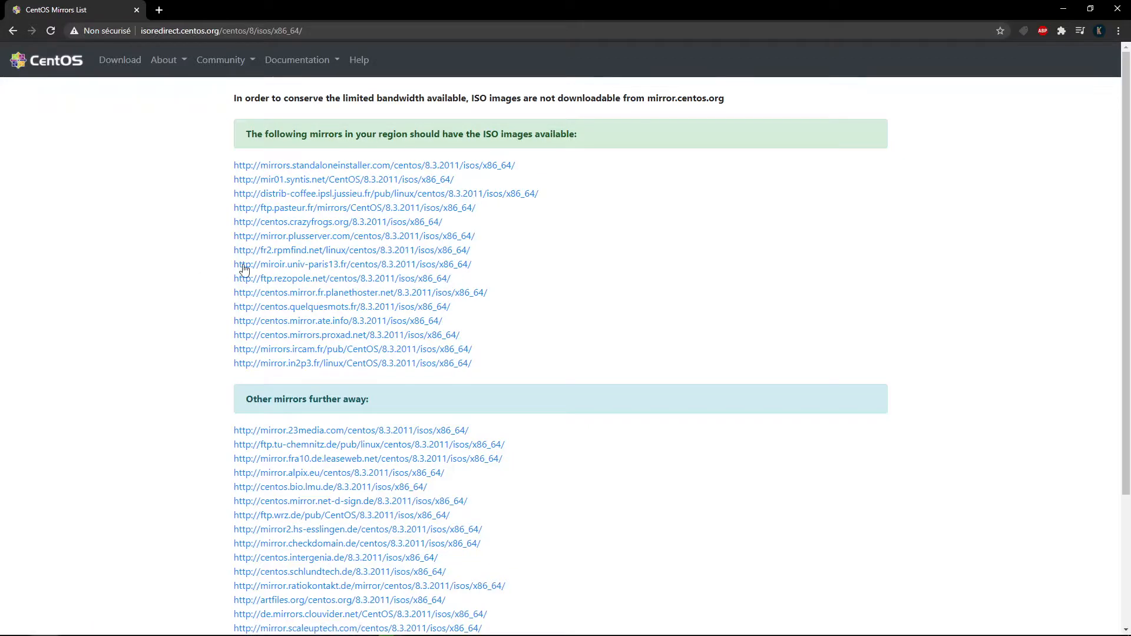
left_click_drag(478, 255, 231, 256)
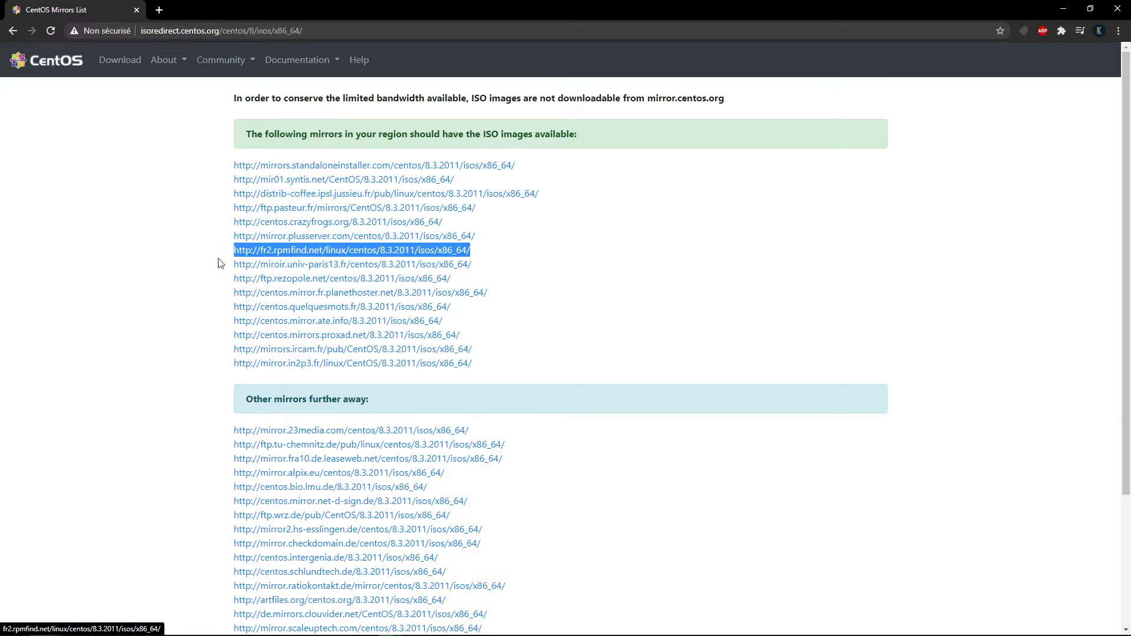
left_click(328, 253)
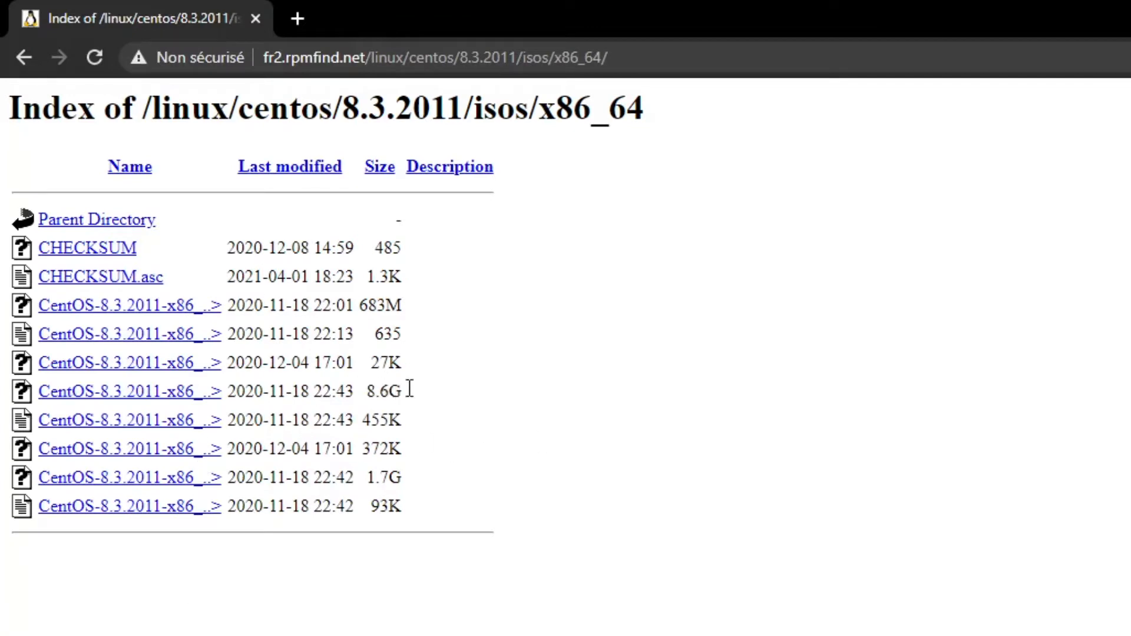
Step: Download the 8.6G CentOS-8.3.2011 x86_64 image from the mirror's file index
left_click_drag(410, 390, 17, 391)
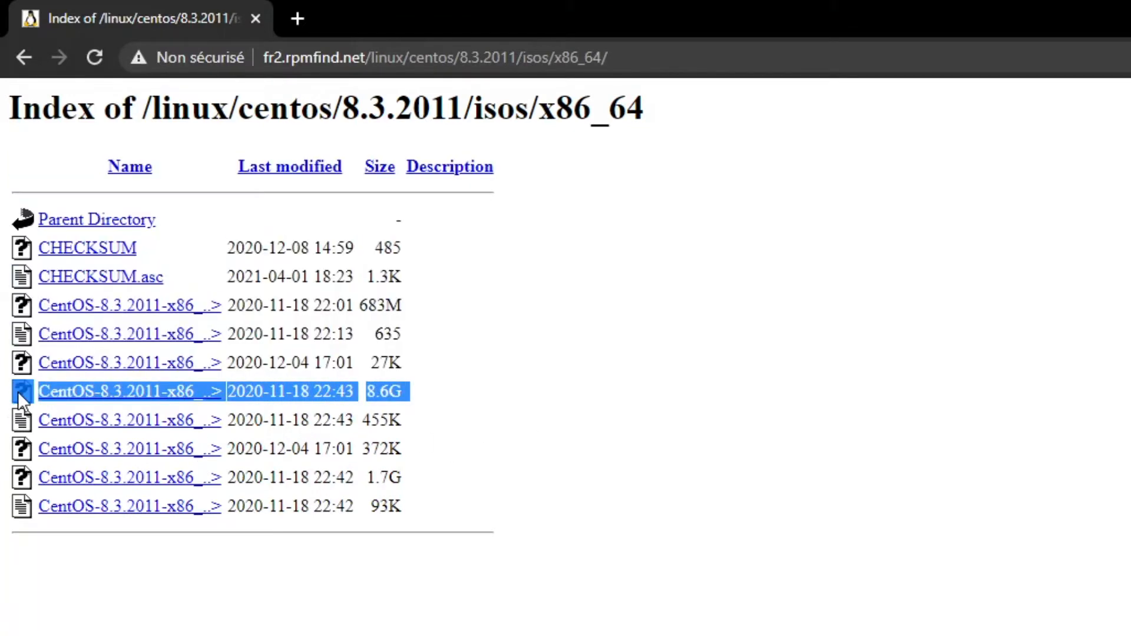
left_click(439, 388)
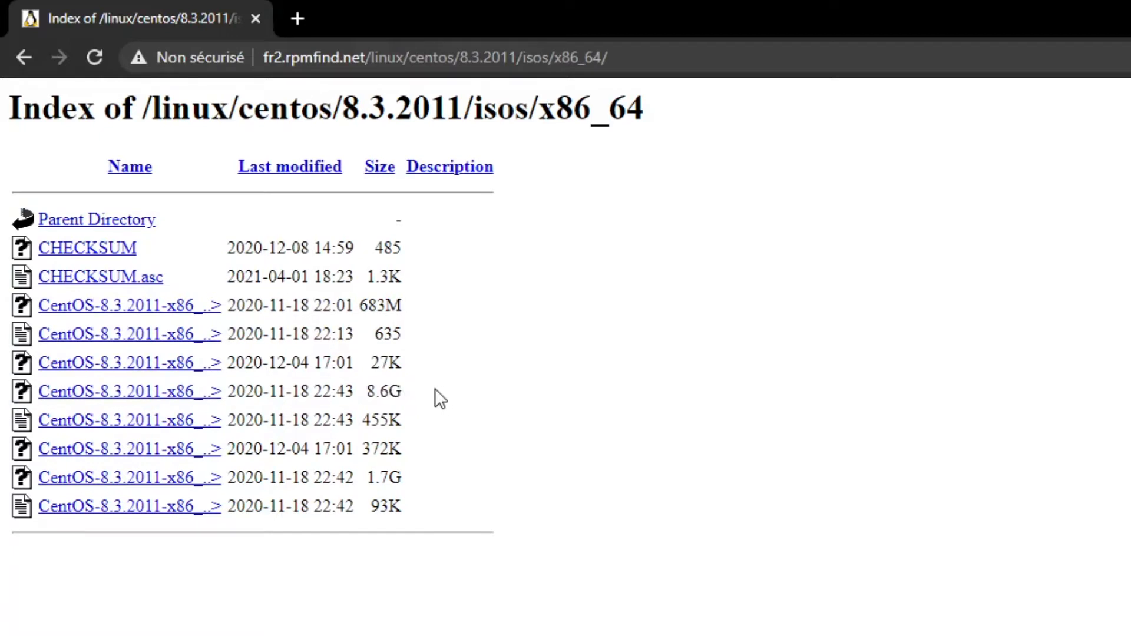
left_click(168, 395)
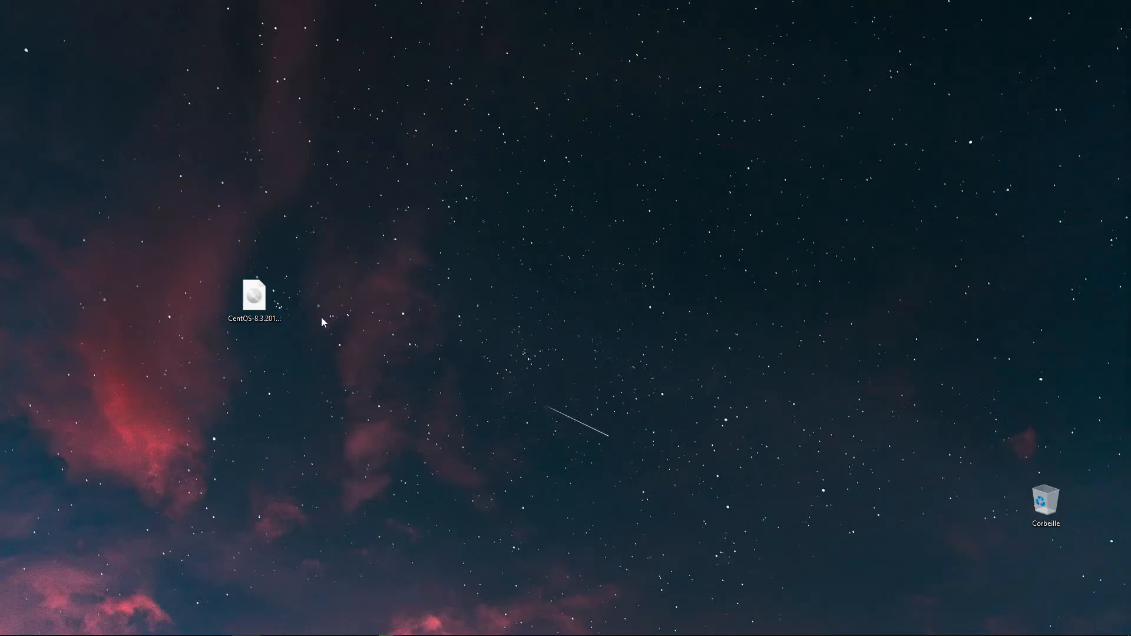
Step: In Oracle VM VirtualBox, start a new virtual machine named Centos with type Linux and version Red Hat (64-bit)
left_click(257, 299)
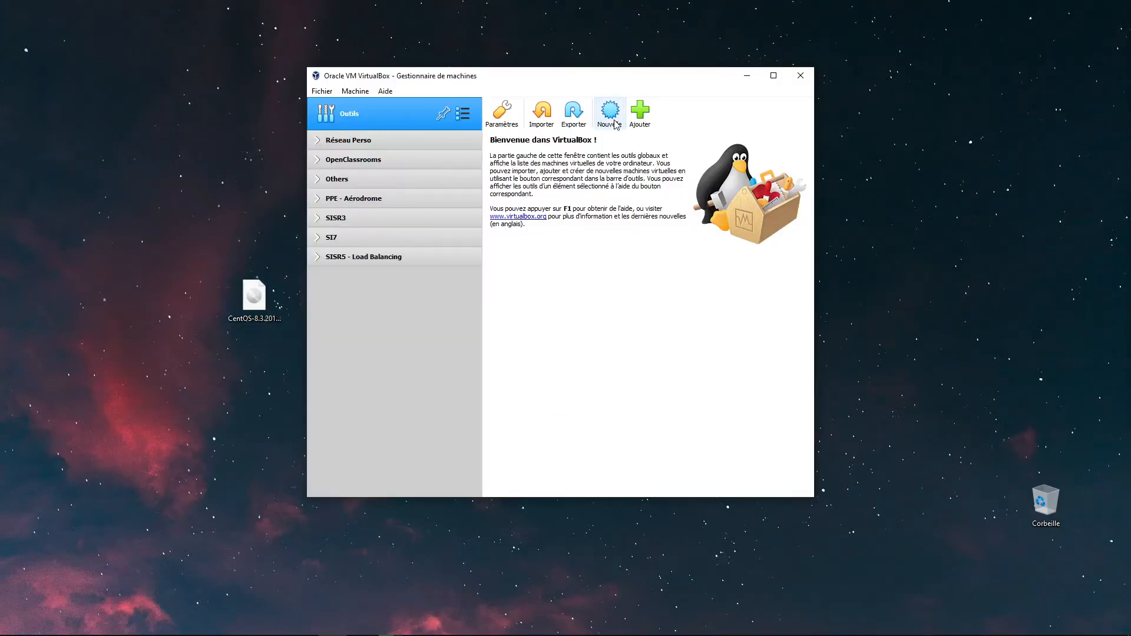
left_click(610, 113)
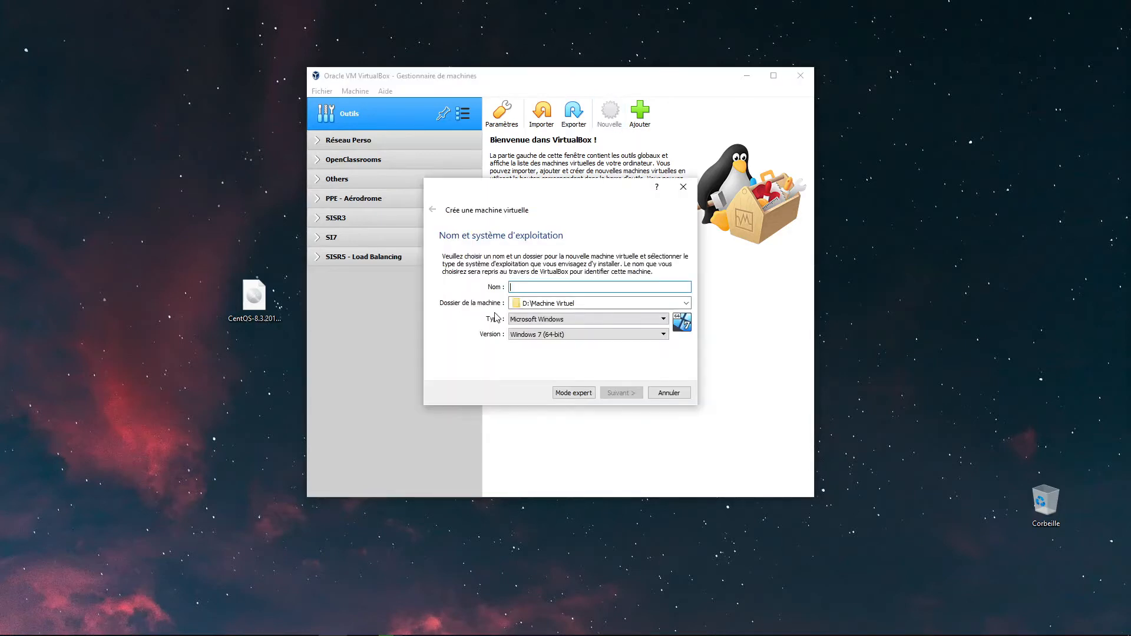
type("Cnet")
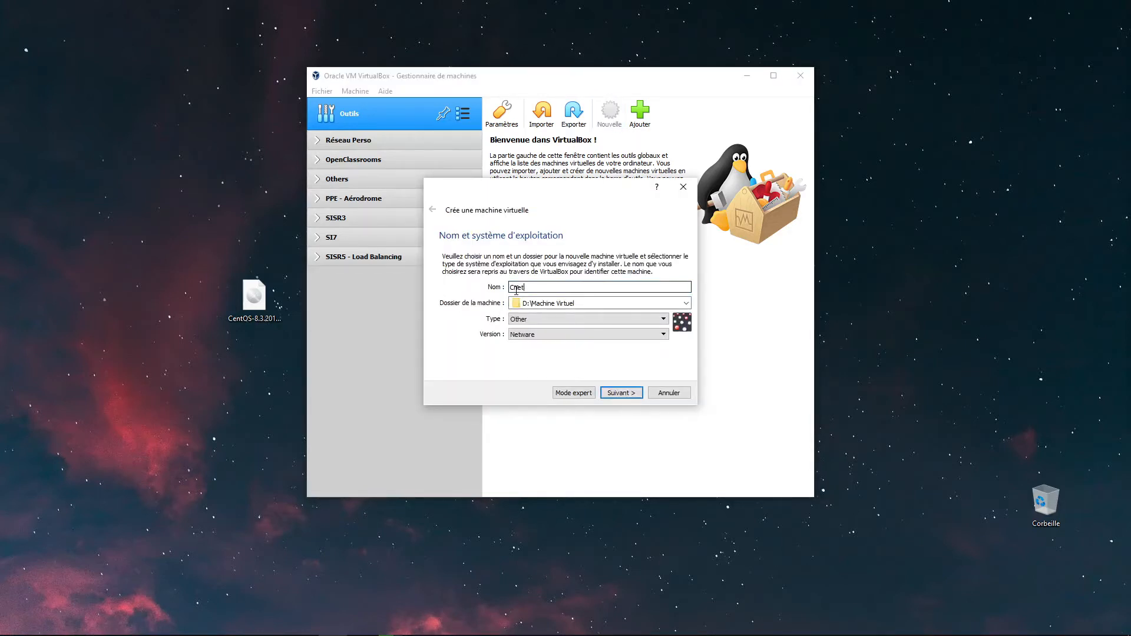
type("os")
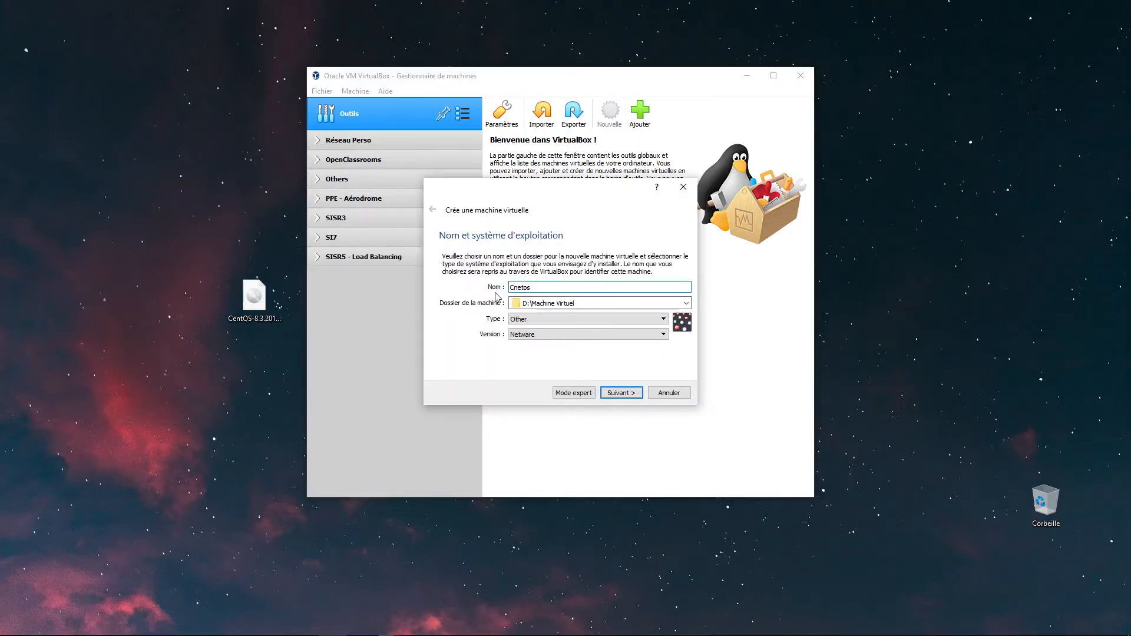
key("ctrl+a")
type("Centos")
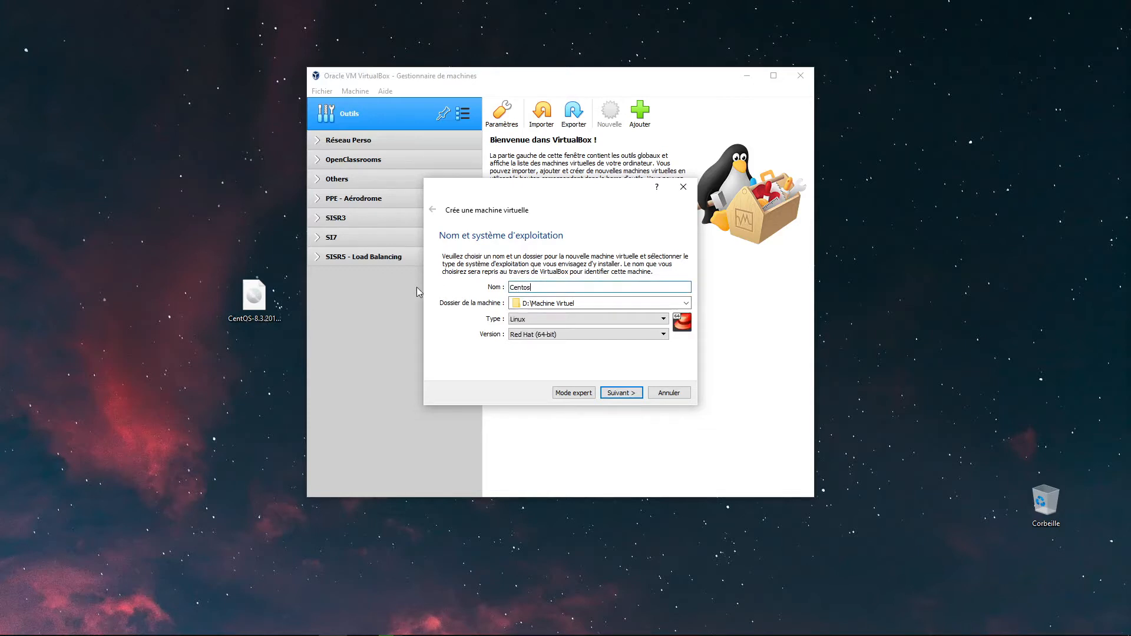
left_click(535, 322)
left_click(535, 322)
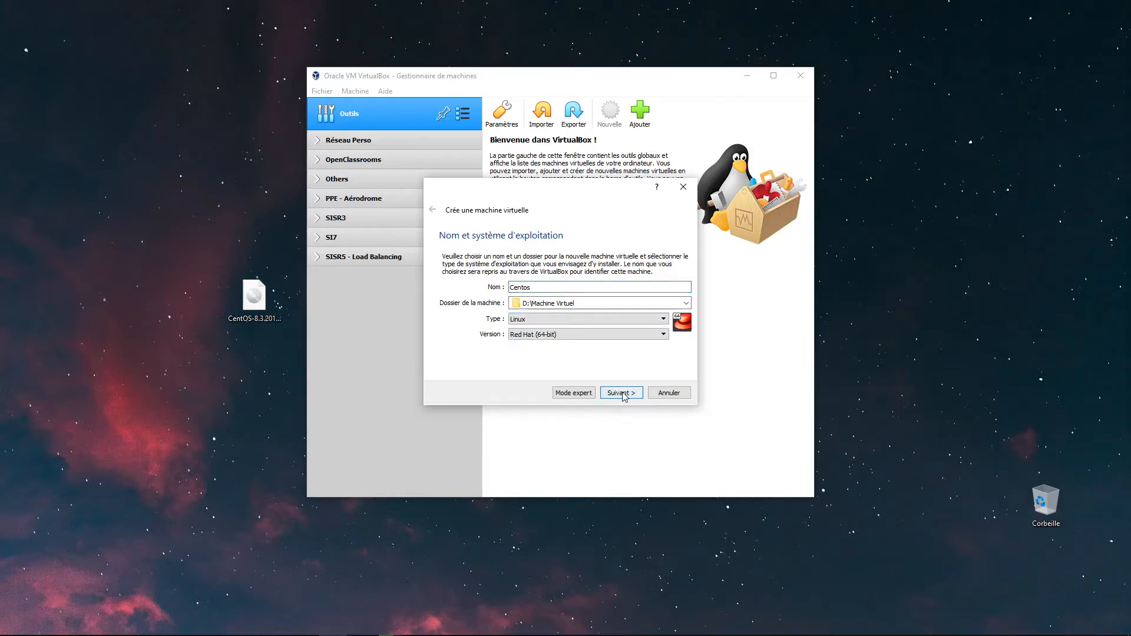
left_click(623, 394)
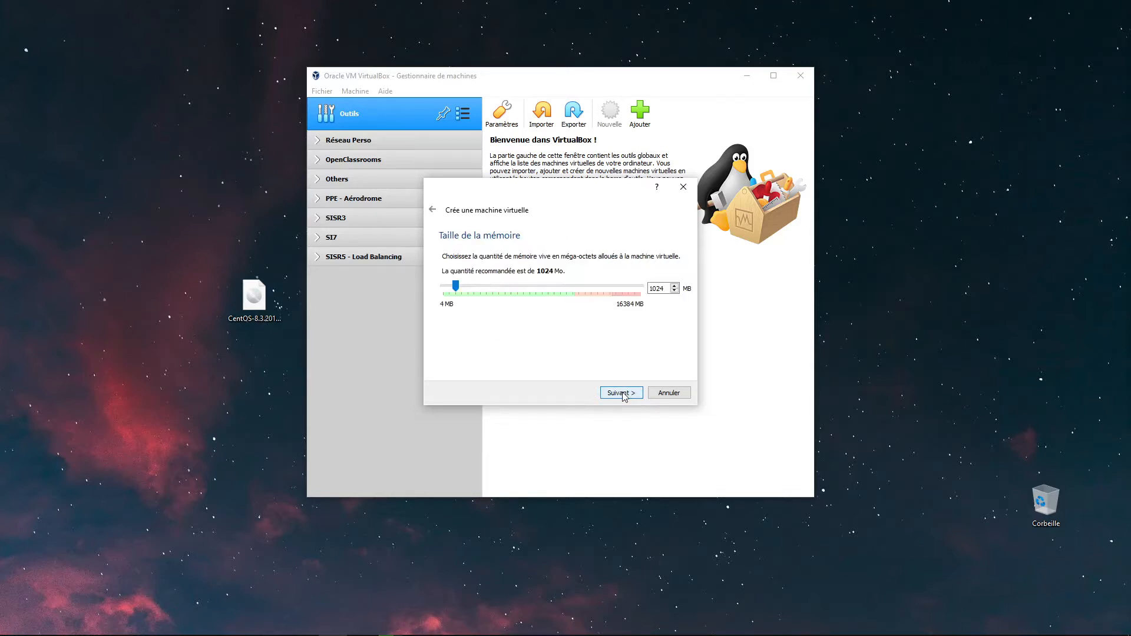
Step: Set the new machine's memory size to 4096 MB and continue to the hard disk options
double_click(666, 289)
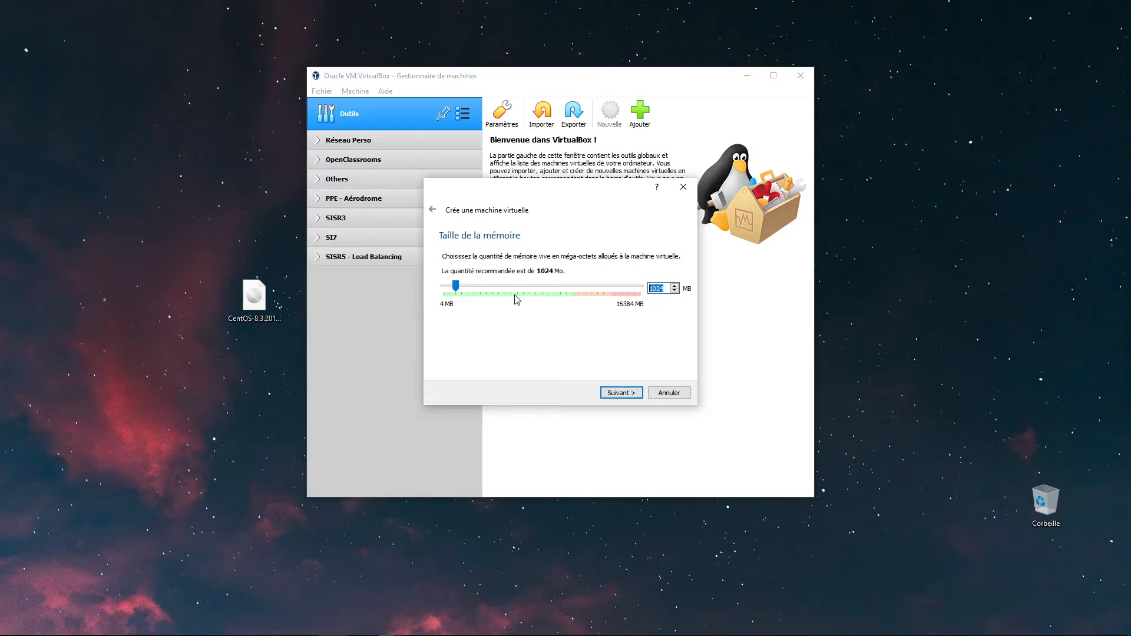
type("4096")
left_click(615, 393)
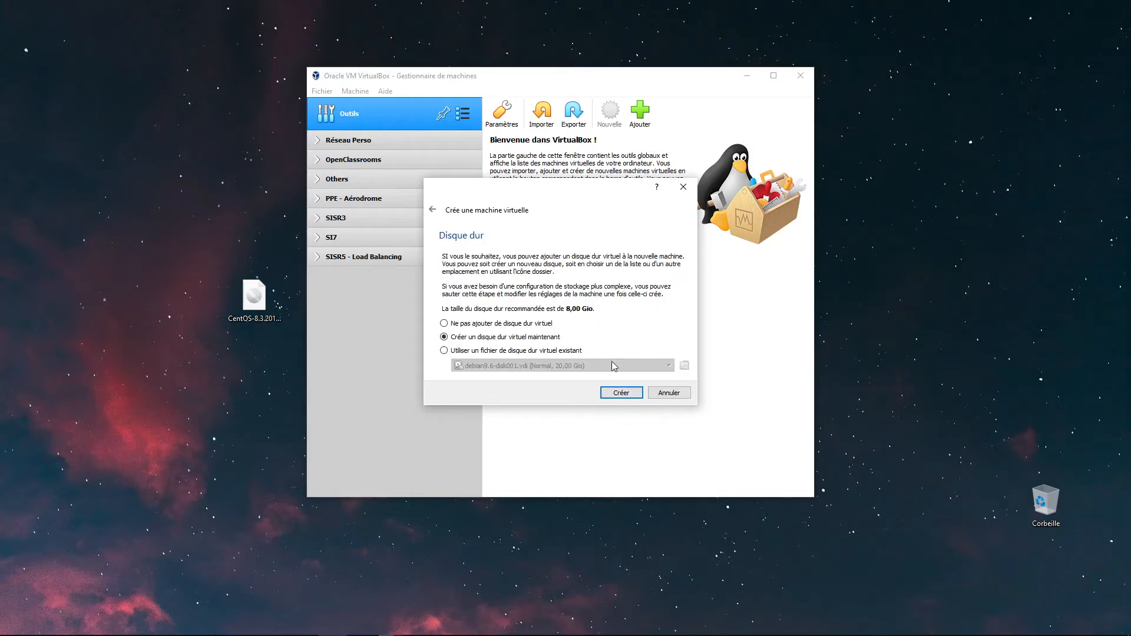
Step: Create a dynamically allocated VDI virtual hard disk of 15 GB for the Centos machine
left_click(615, 393)
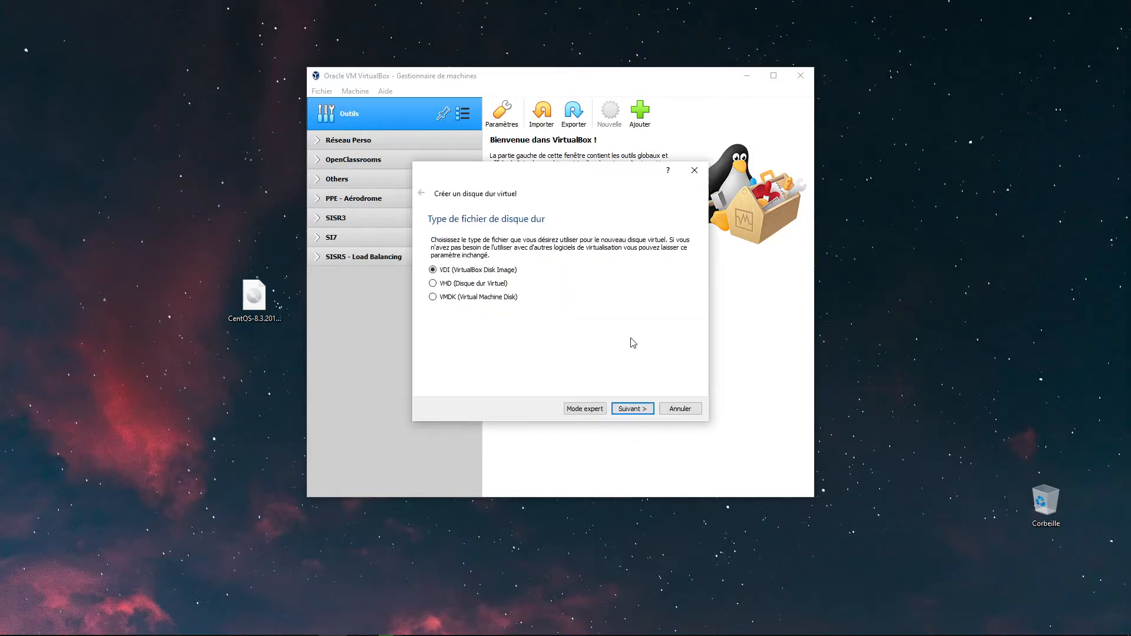
left_click(623, 408)
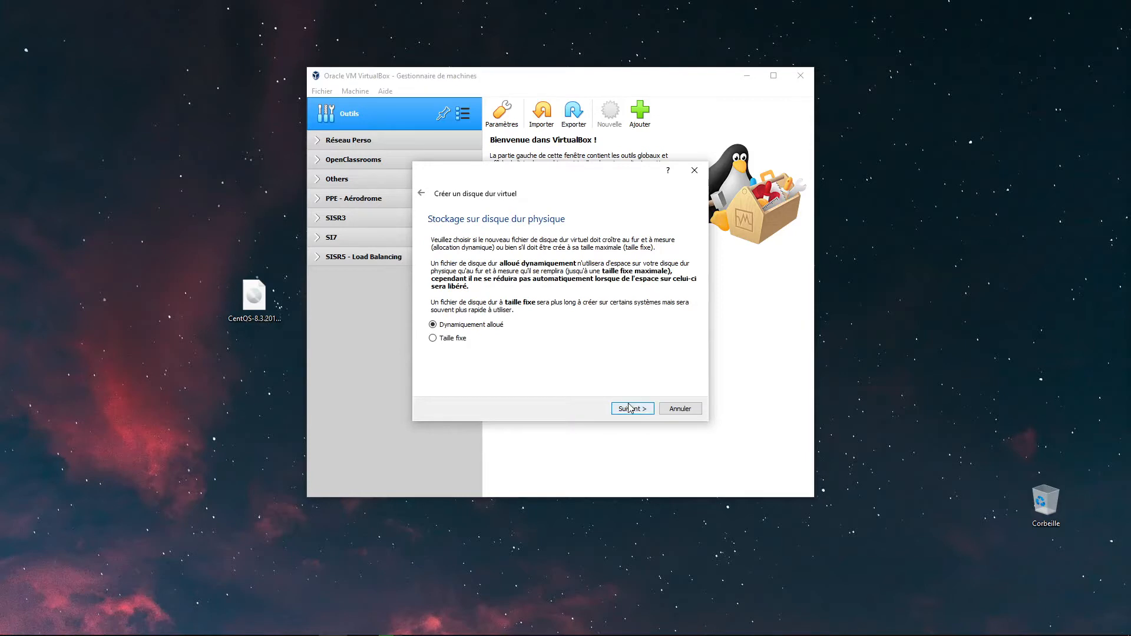
left_click(630, 407)
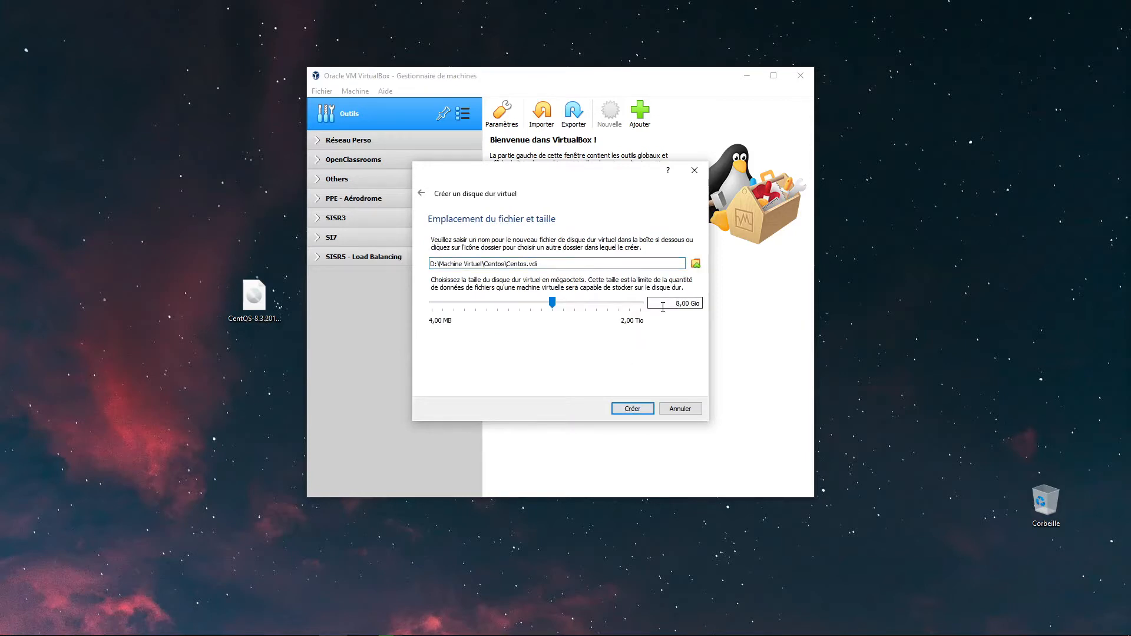
left_click(662, 307)
key("Delete")
type("15")
left_click(629, 413)
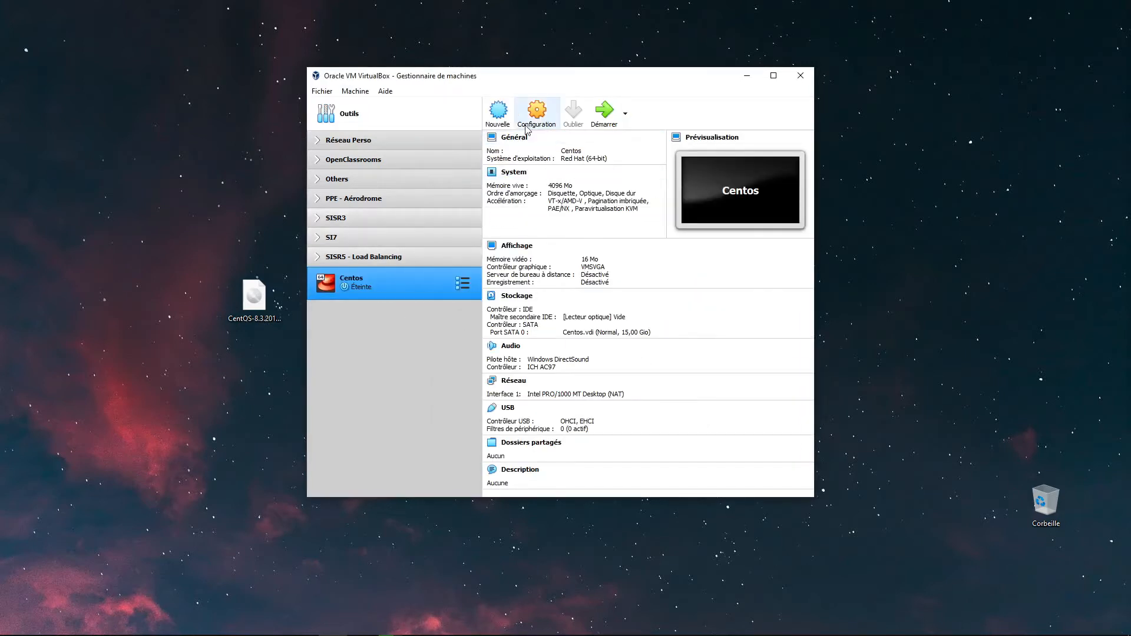
Step: In the Centos machine's storage settings, load CentOS-8.3.2011-x86_64-dvd1.iso into the empty IDE optical drive
left_click(538, 115)
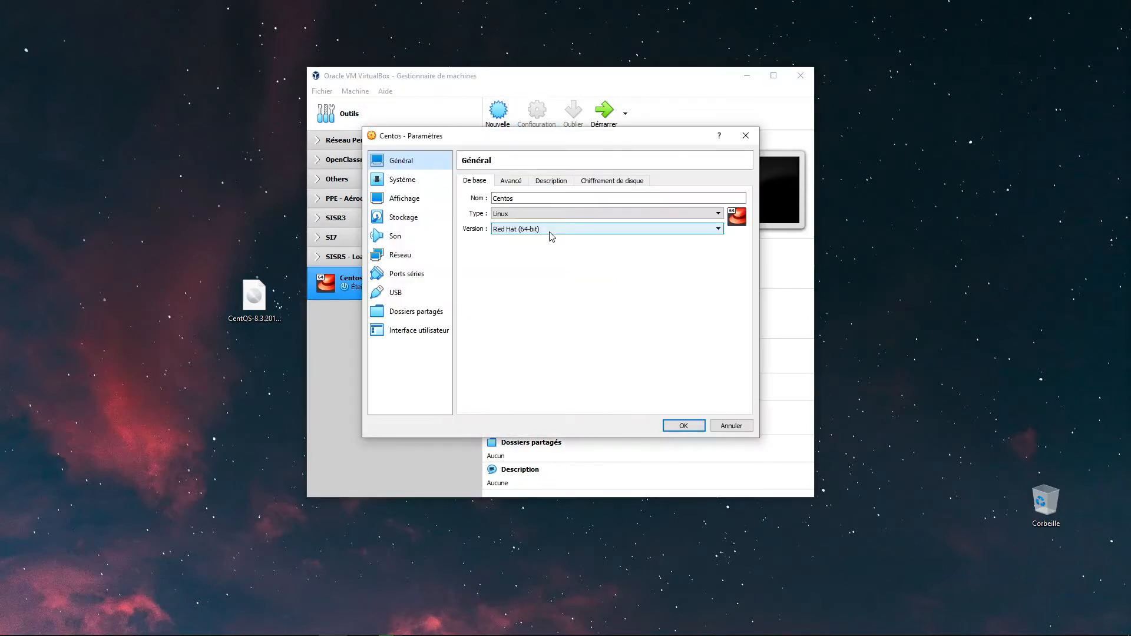
left_click(433, 218)
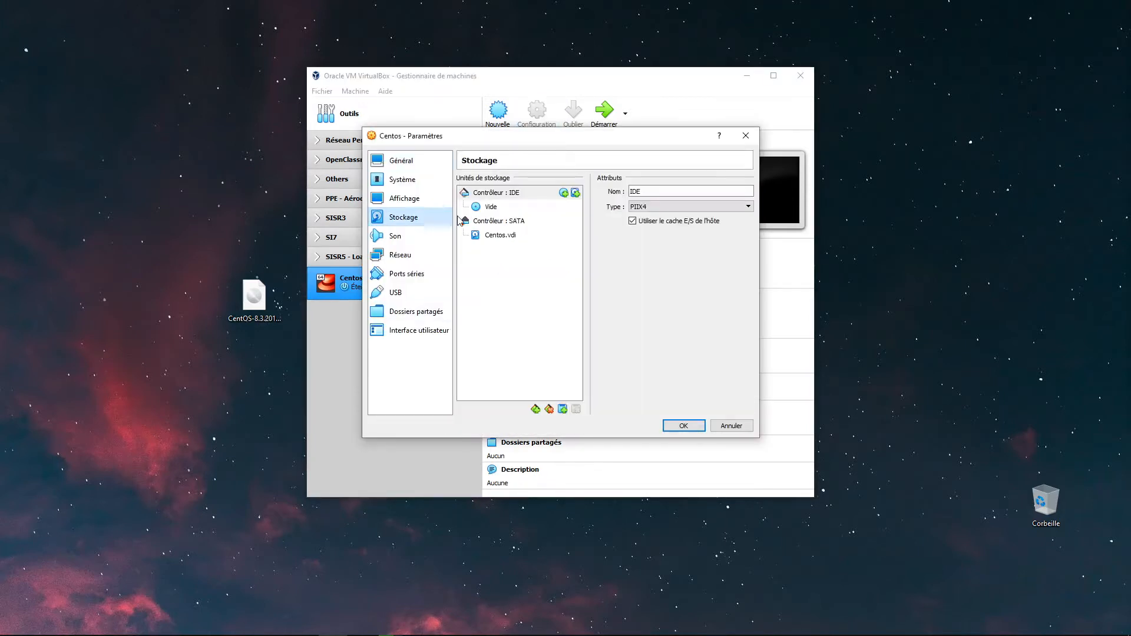
left_click(487, 207)
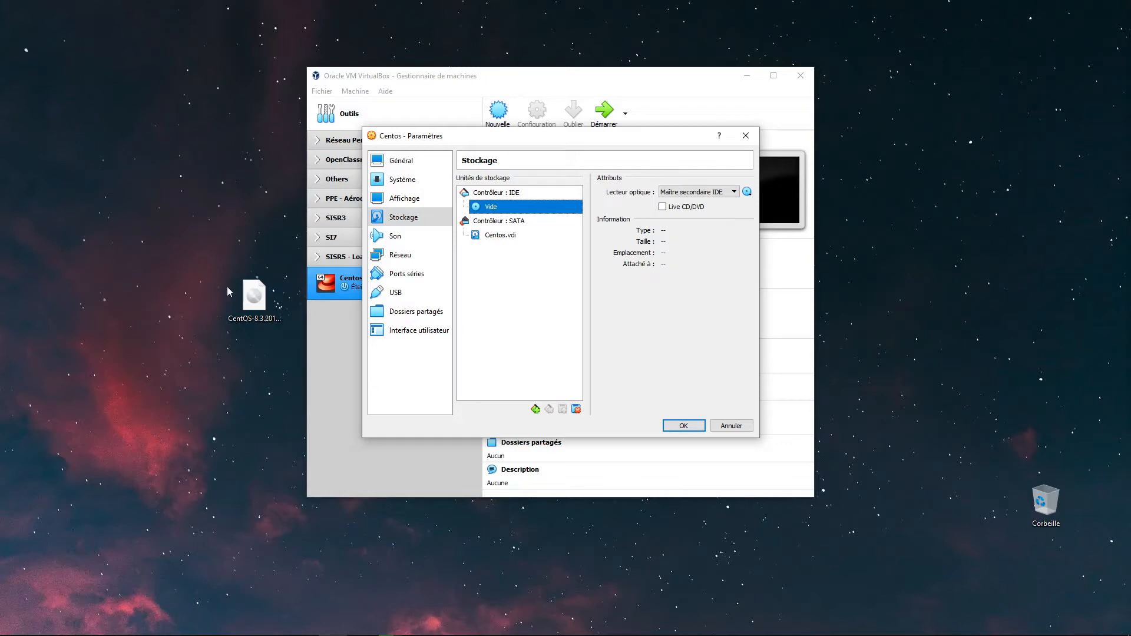
left_click(747, 194)
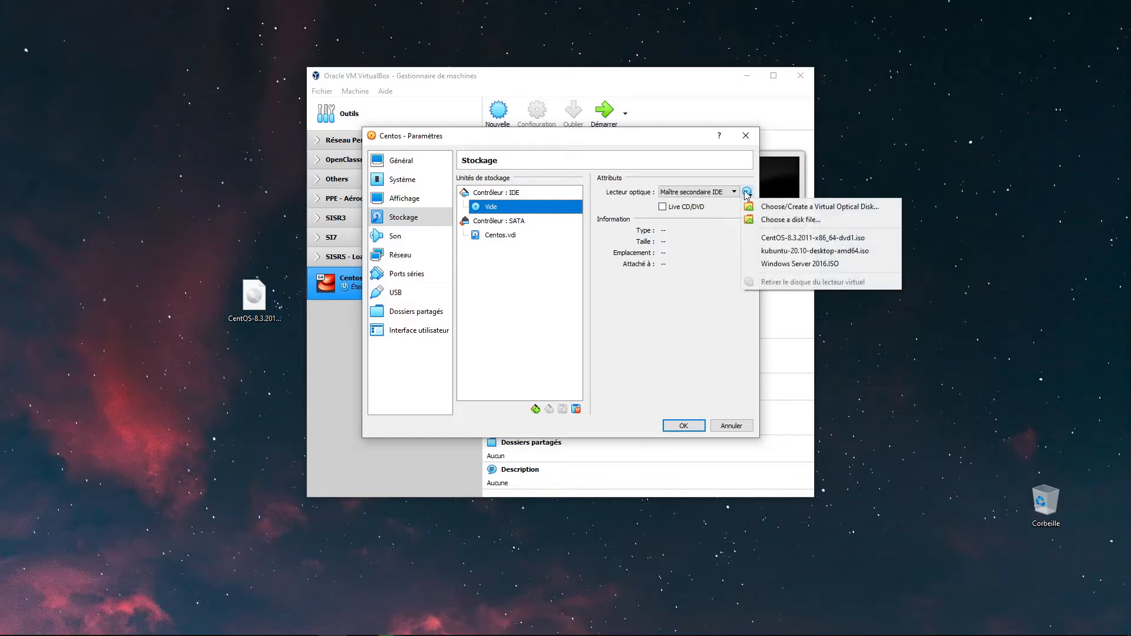
left_click(787, 222)
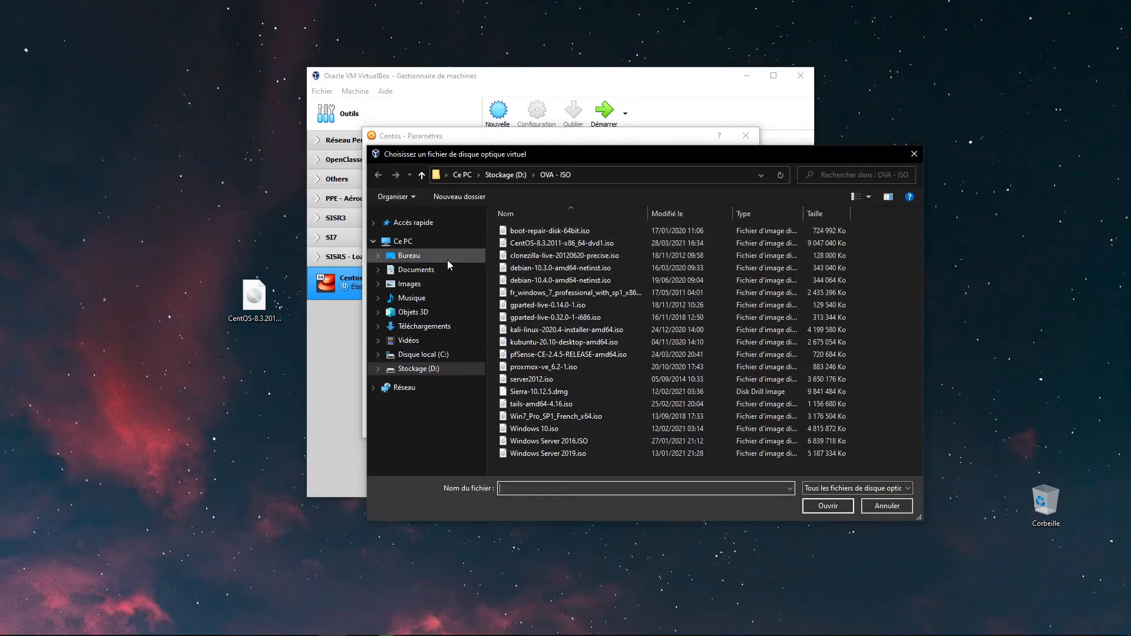
left_click(579, 245)
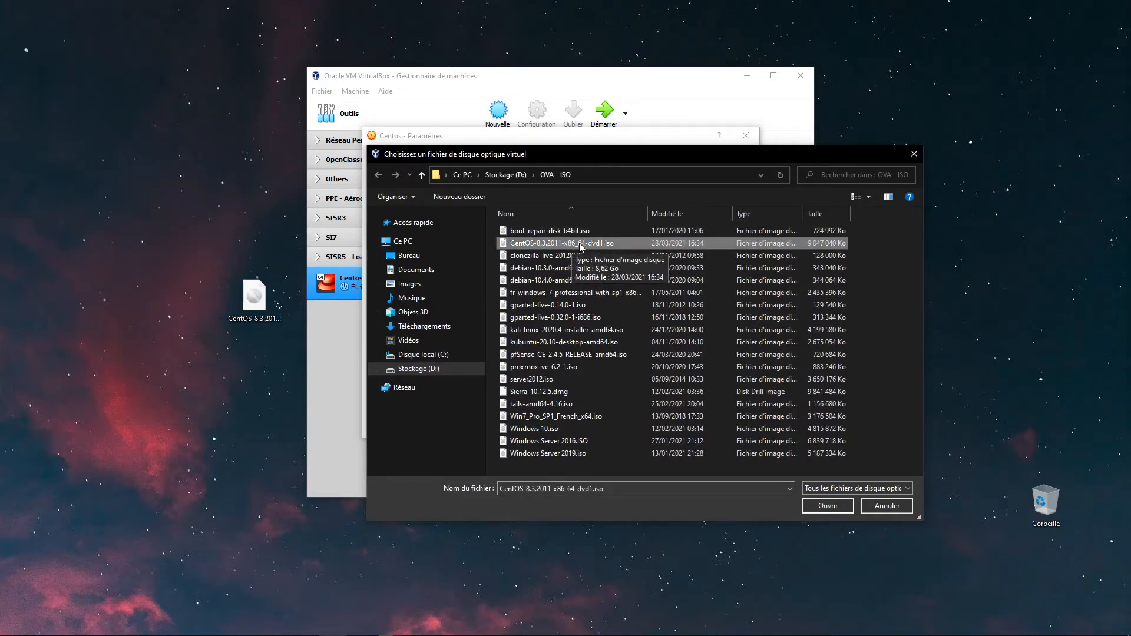
left_click(822, 506)
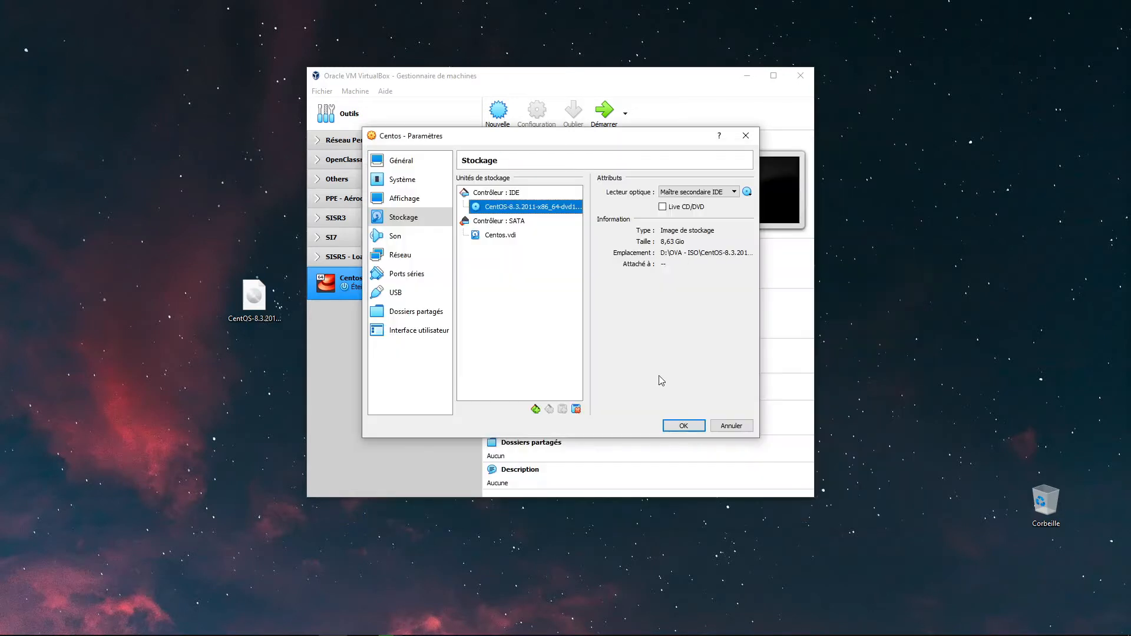
Step: Set network Adapter 1 to bridged access (Accès par pont) with promiscuous mode Allow All, and save the machine settings
left_click(438, 255)
left_click(580, 213)
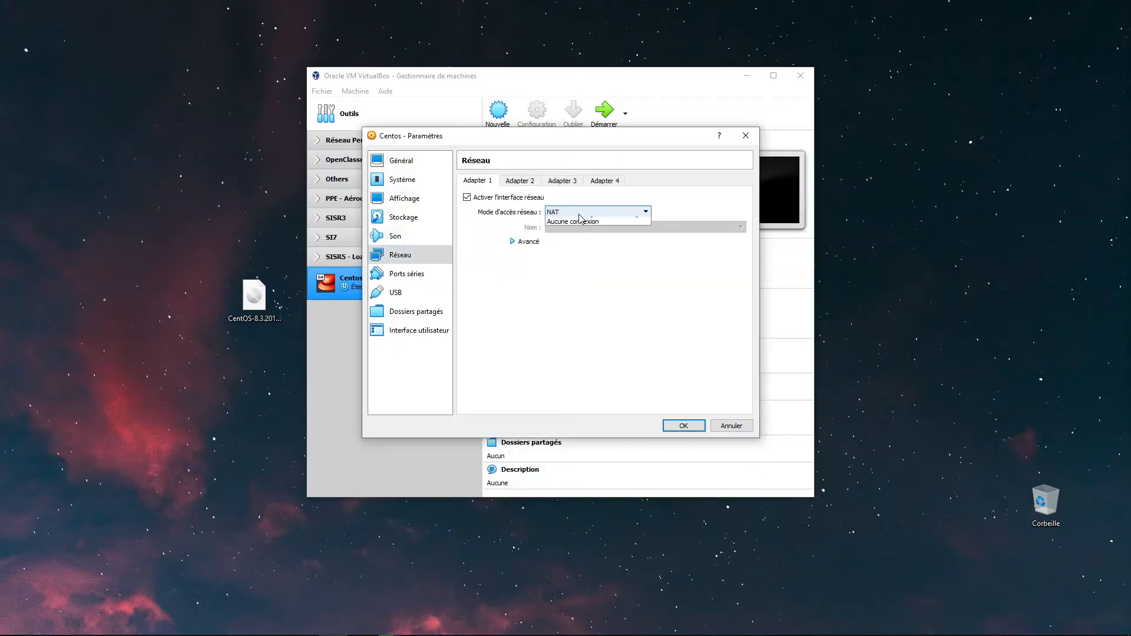
left_click(583, 233)
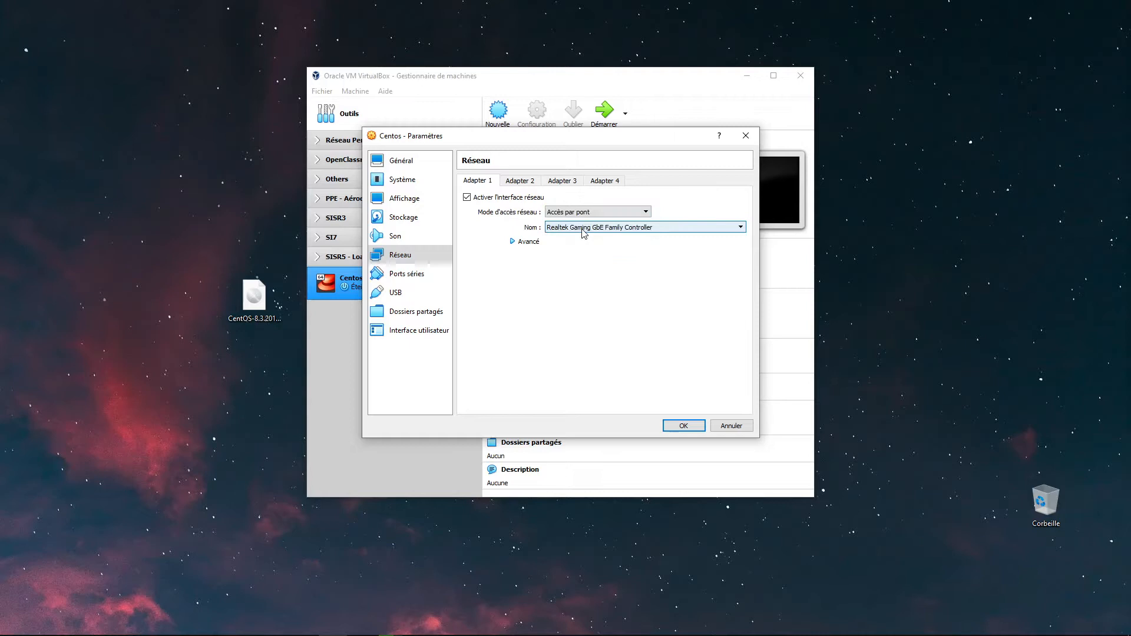
left_click(535, 242)
left_click(570, 272)
left_click(570, 297)
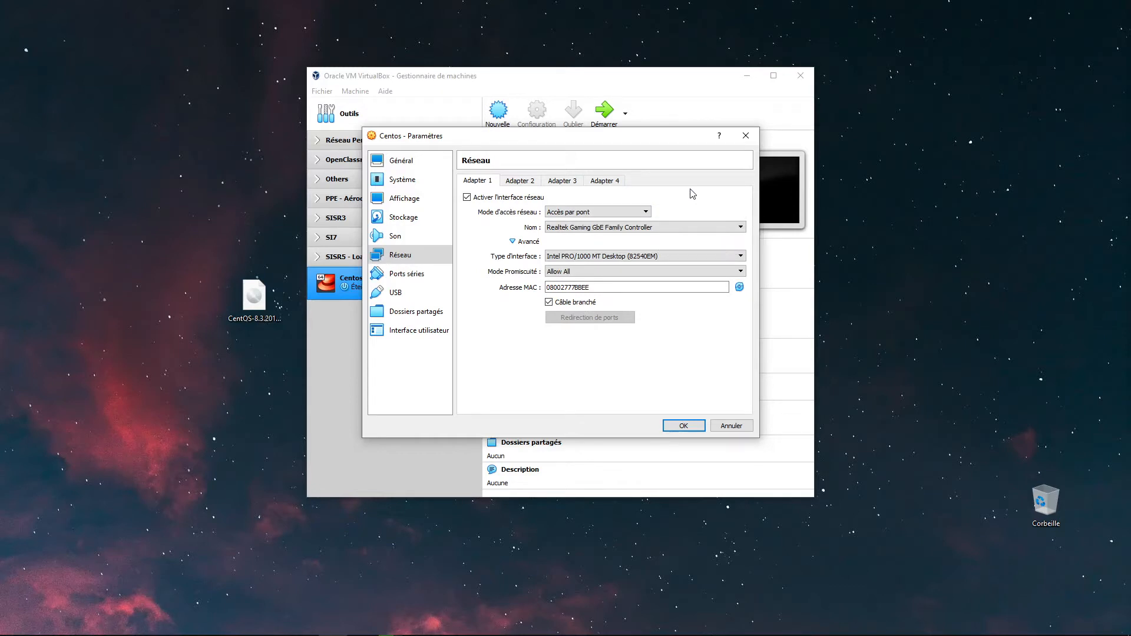
left_click(684, 425)
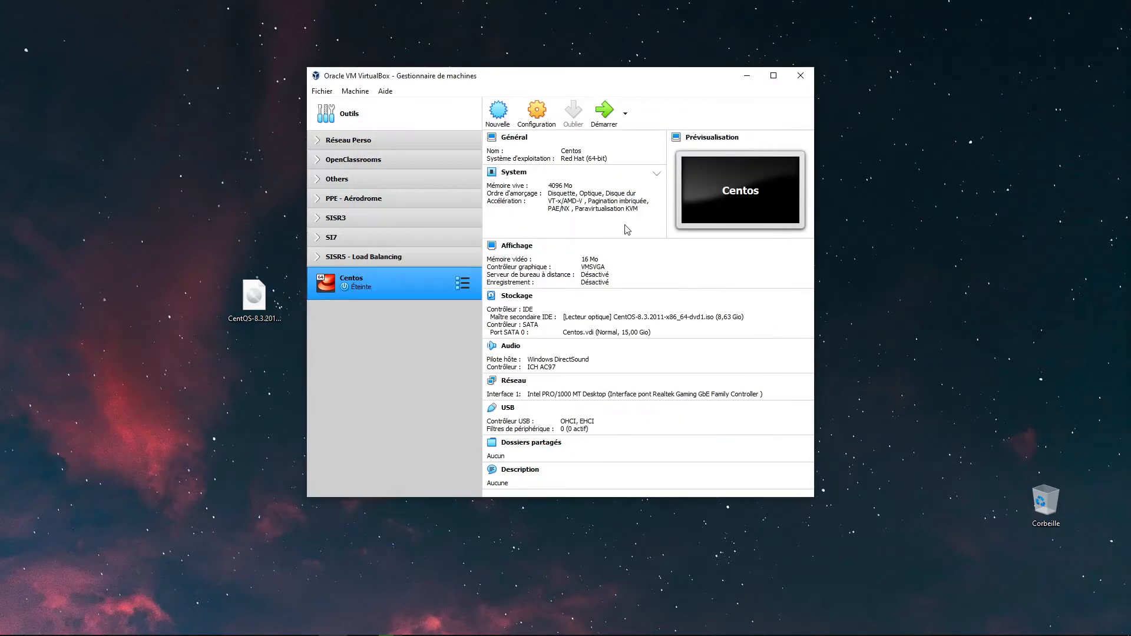
Step: Start the Centos machine with CentOS-8.3.2011-x86_64-dvd1.iso as its startup disk
left_click(606, 115)
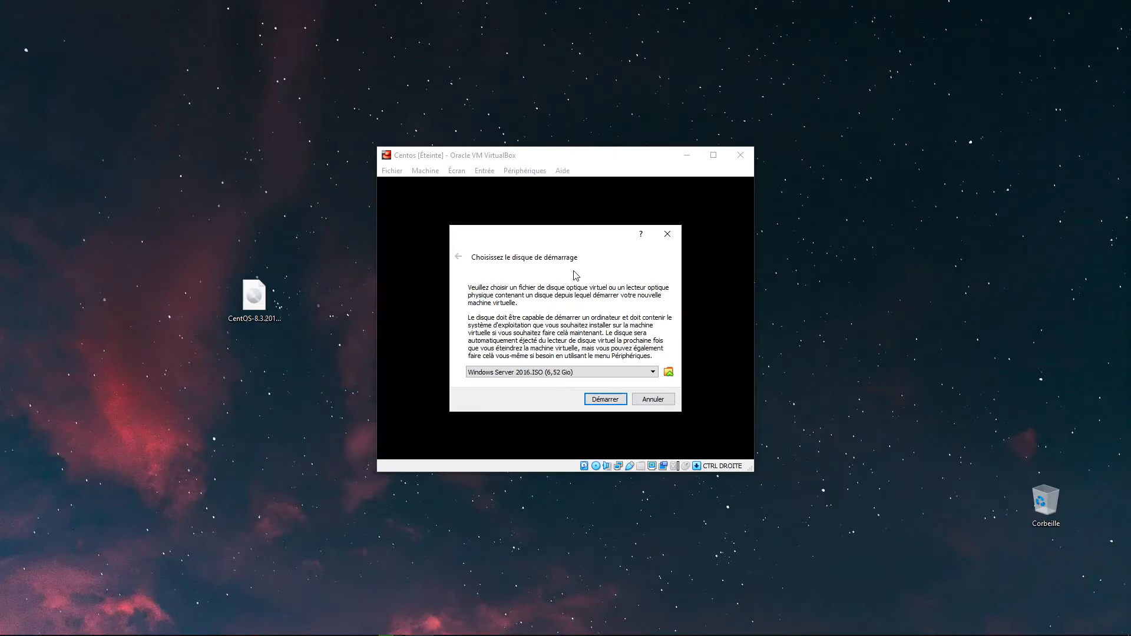
left_click(545, 372)
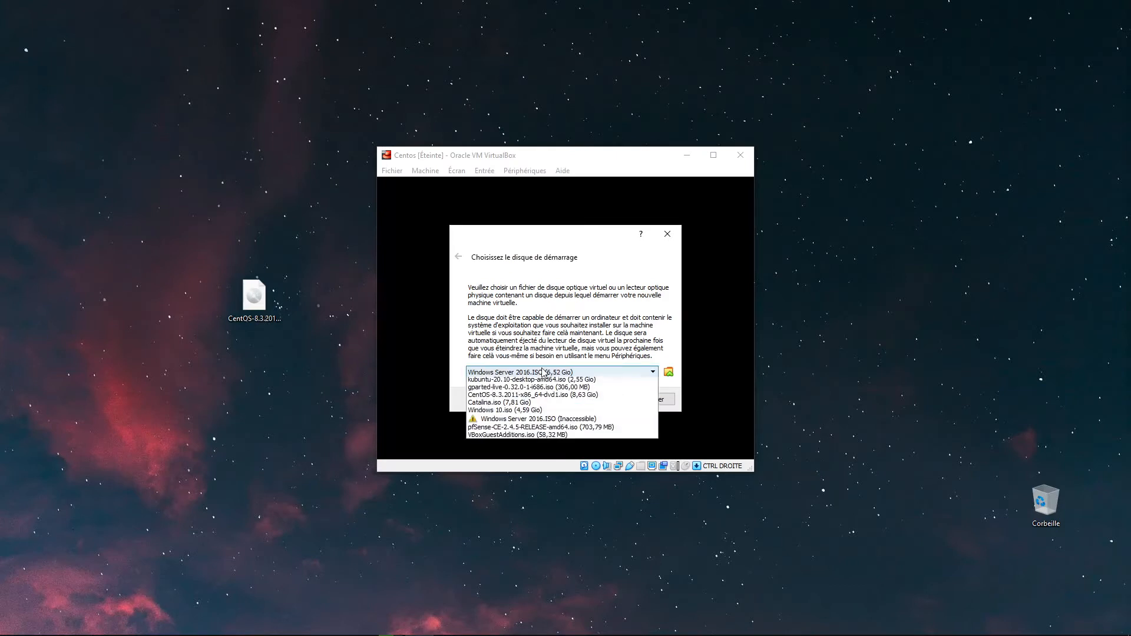
left_click(515, 405)
left_click(616, 399)
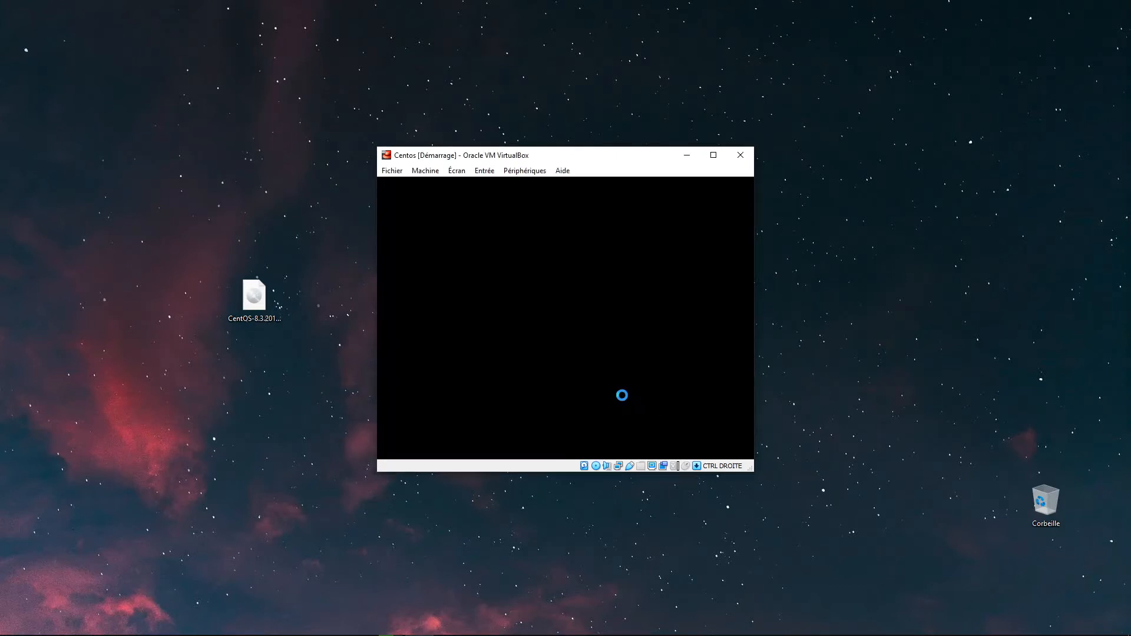
left_click(555, 227)
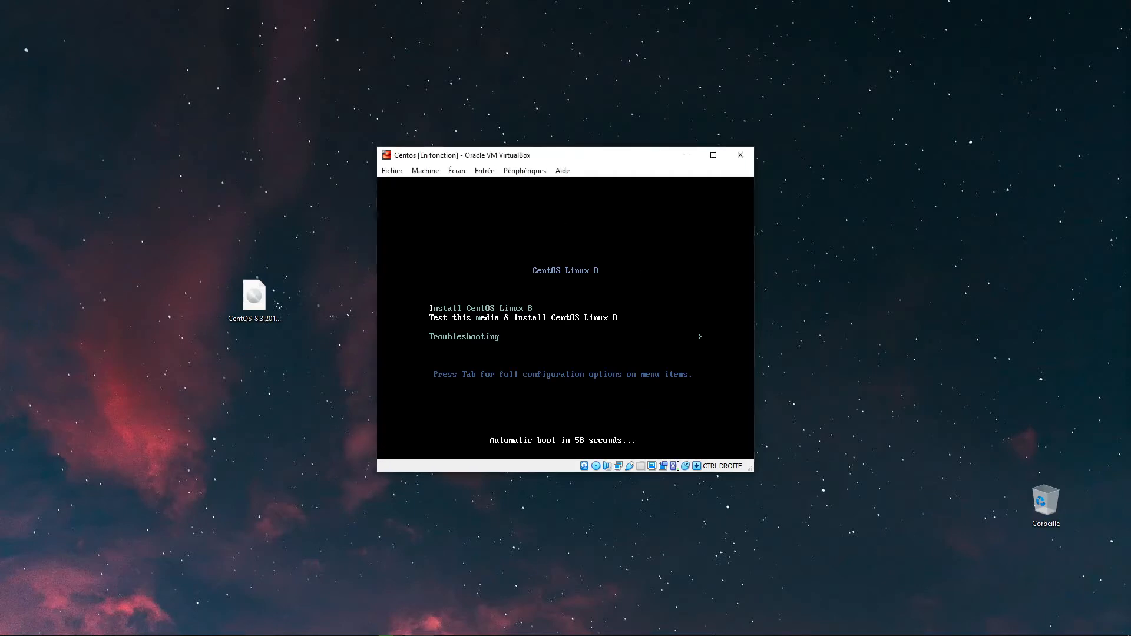
Step: Launch Install CentOS Linux 8 from the boot menu and choose French (Français) as the installation language
key("Up")
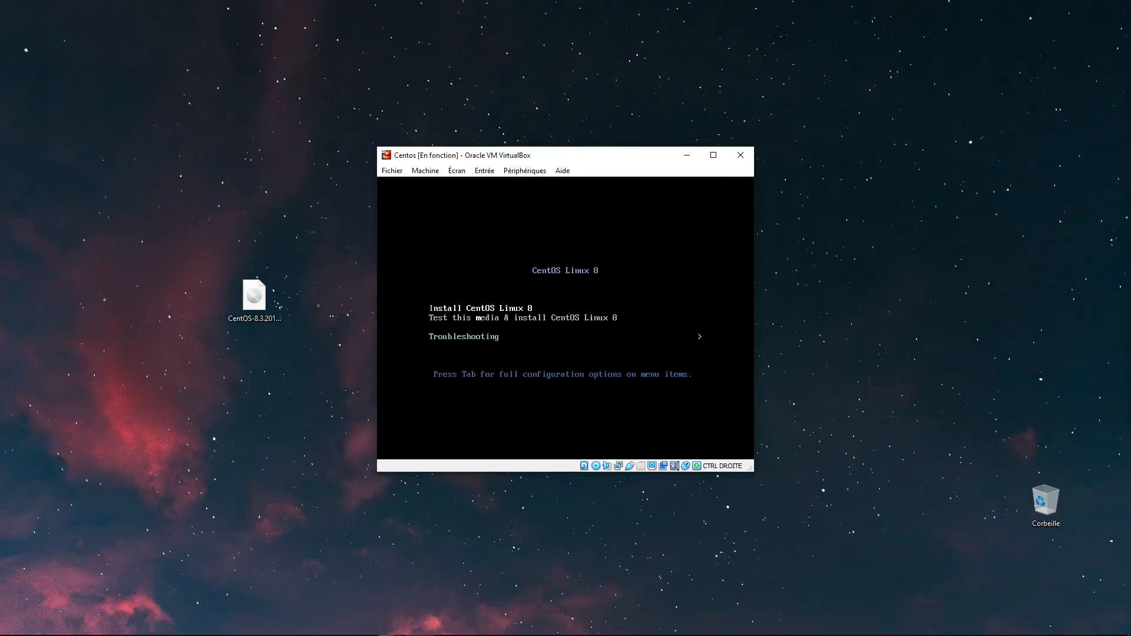
key("Return")
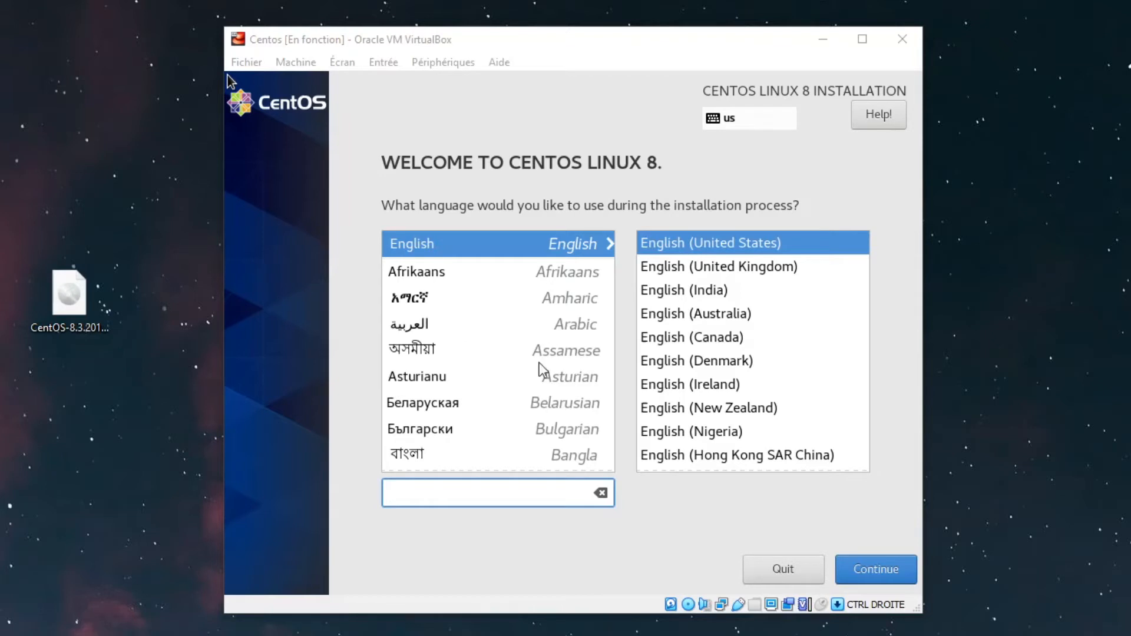
left_click(557, 324)
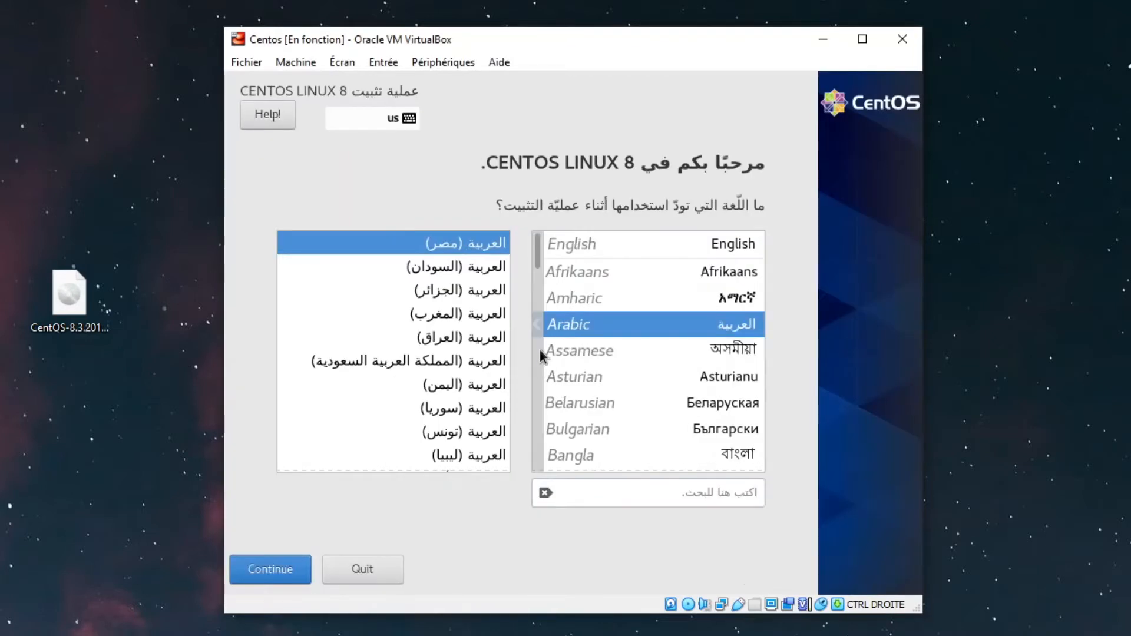
scroll(624, 306, "down", 5)
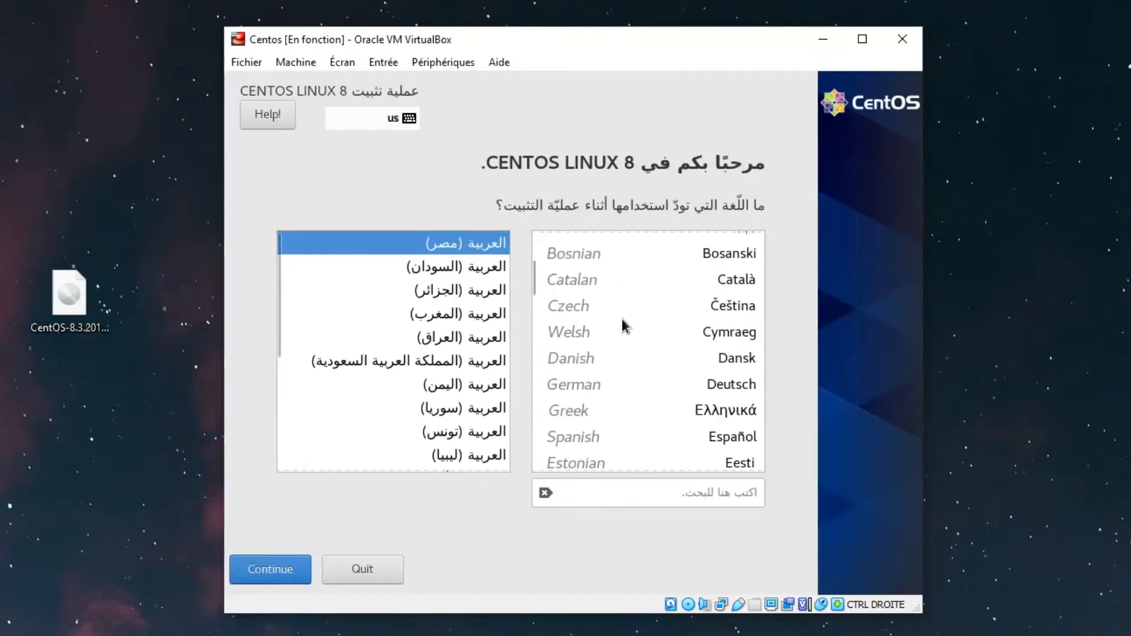
scroll(613, 377, "down", 3)
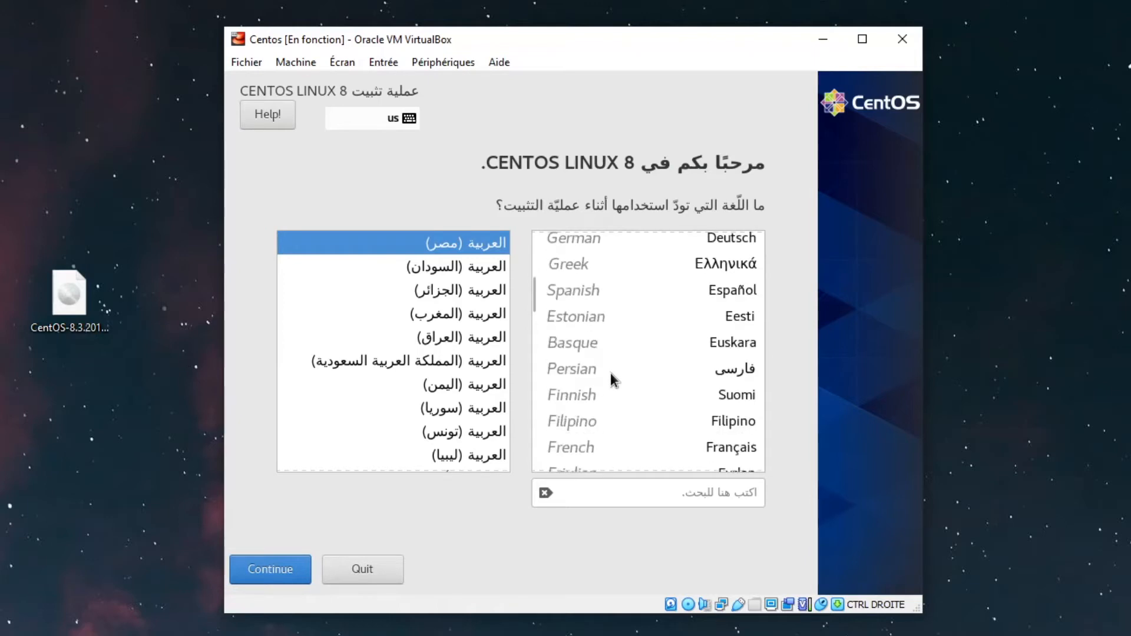
left_click(580, 446)
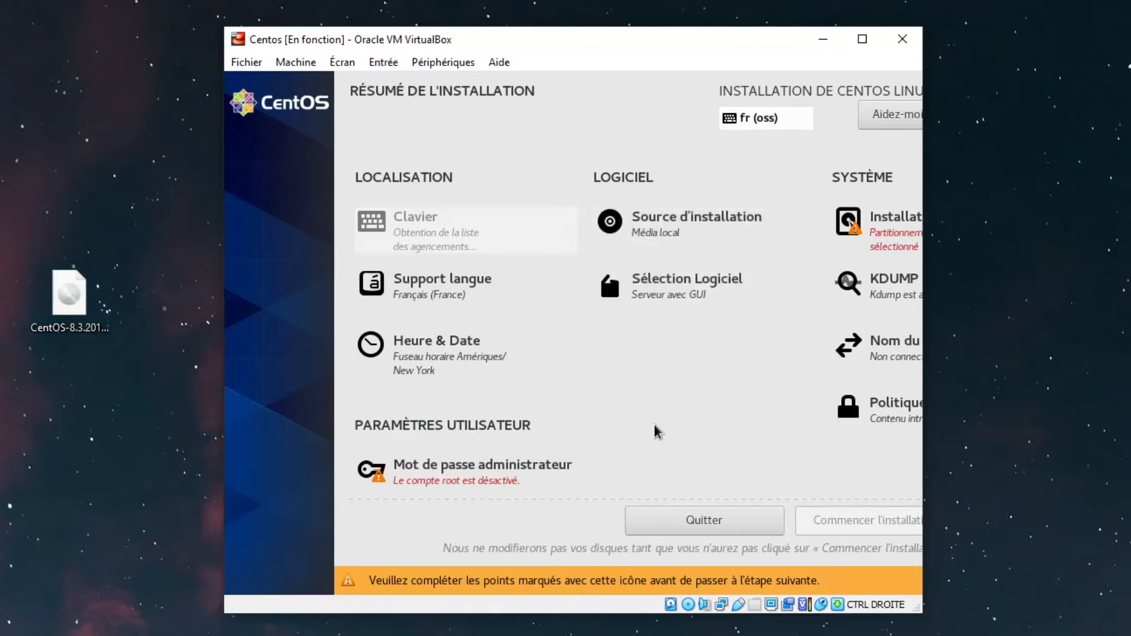
Step: Set the time zone to Europe/Paris and accept the 15 GiB ATA VBOX HARDDISK with automatic storage configuration as the installation destination
left_click(451, 354)
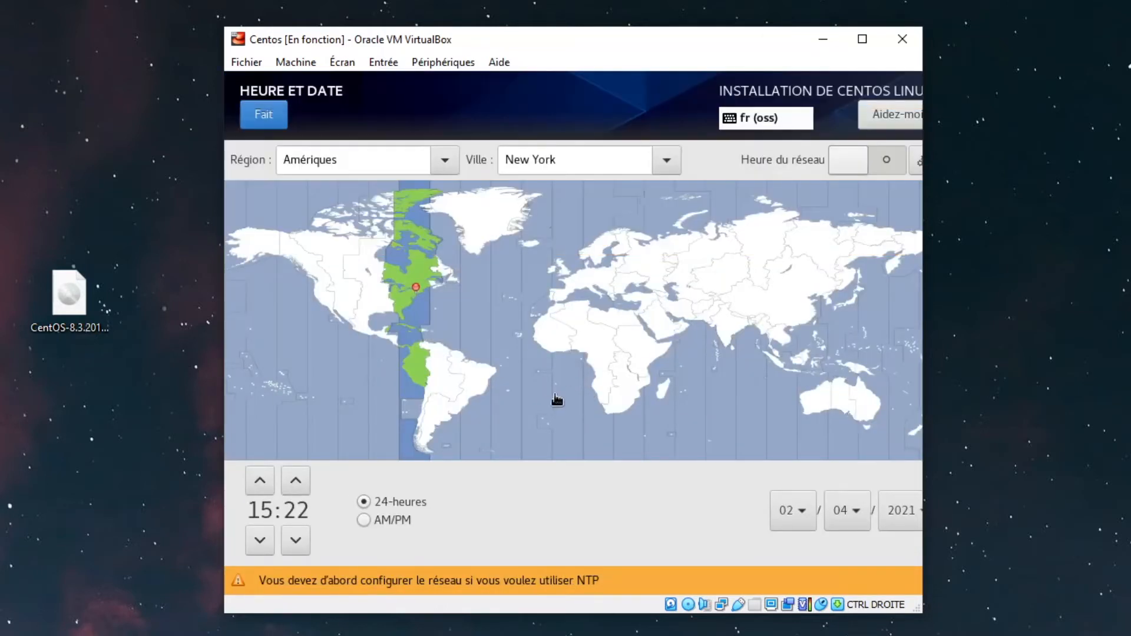
left_click(571, 284)
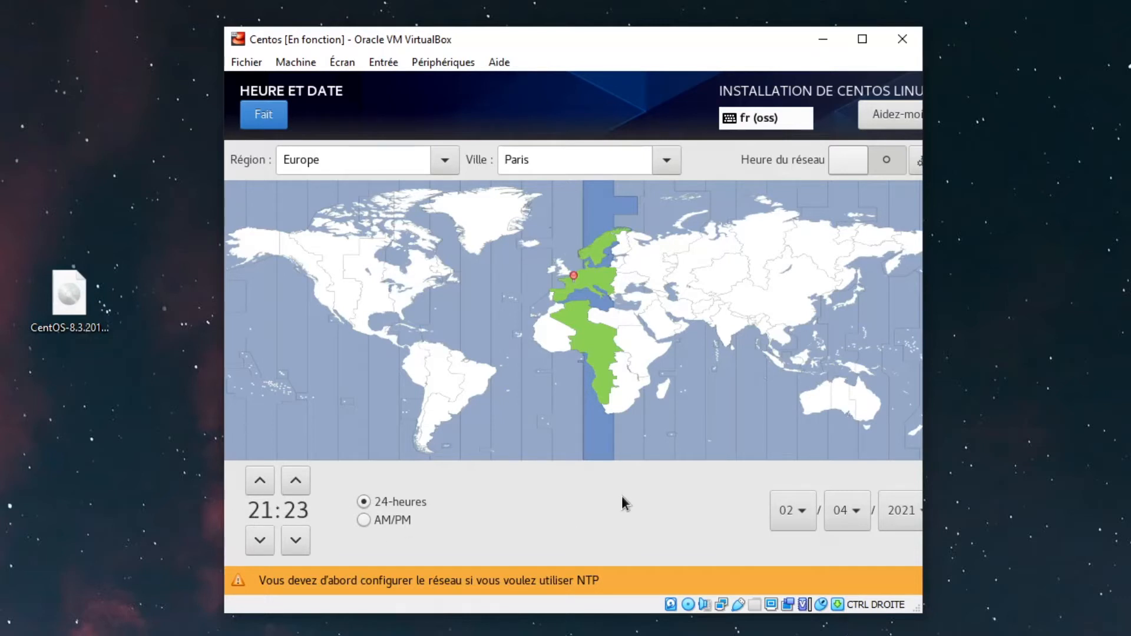
left_click(271, 121)
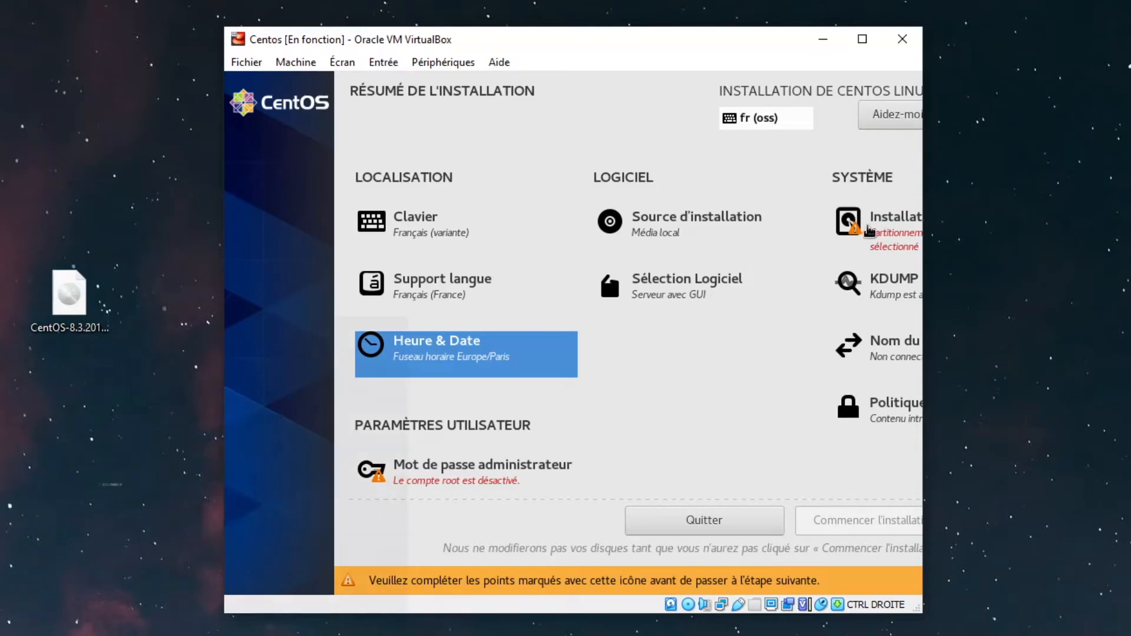
left_click(888, 221)
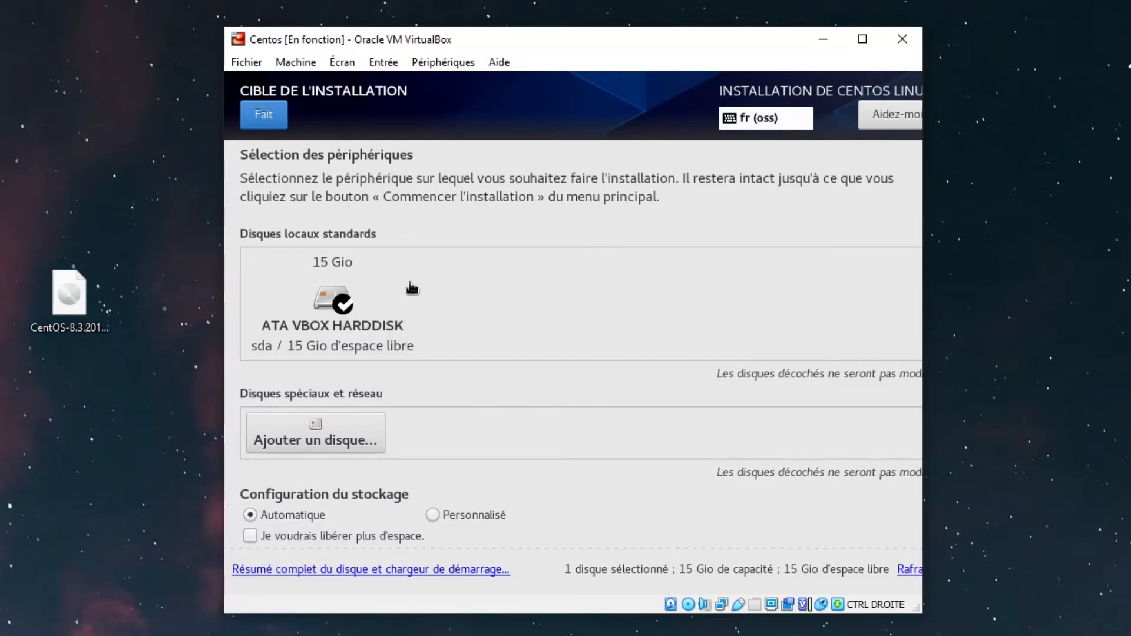
left_click(269, 117)
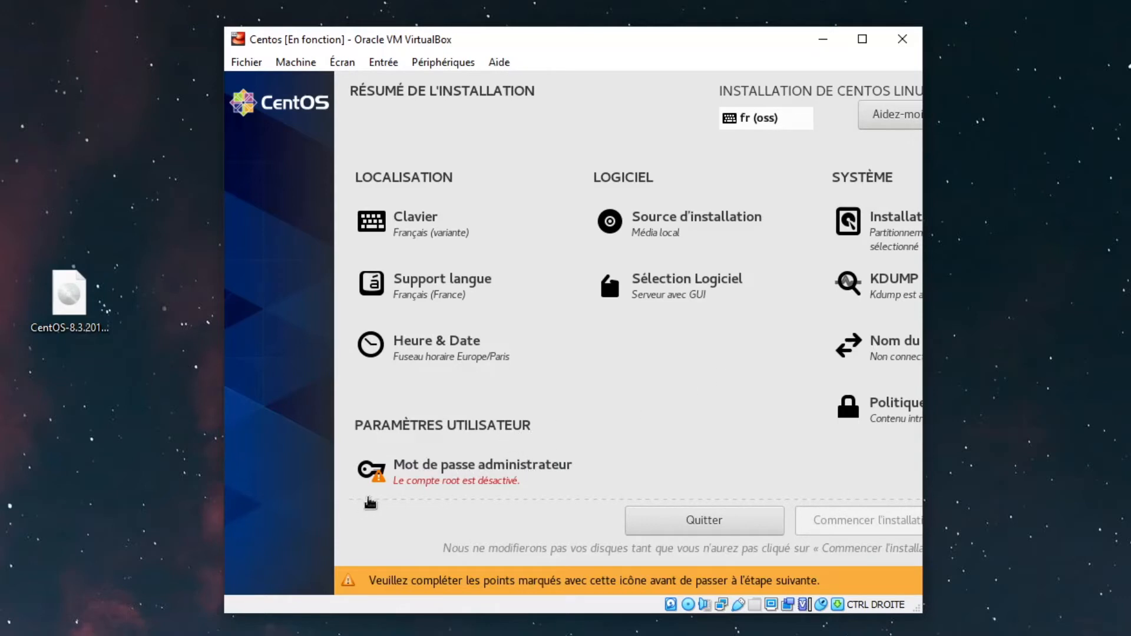
Step: Enter and confirm the root administrator password, accepting it despite its short length
left_click(442, 478)
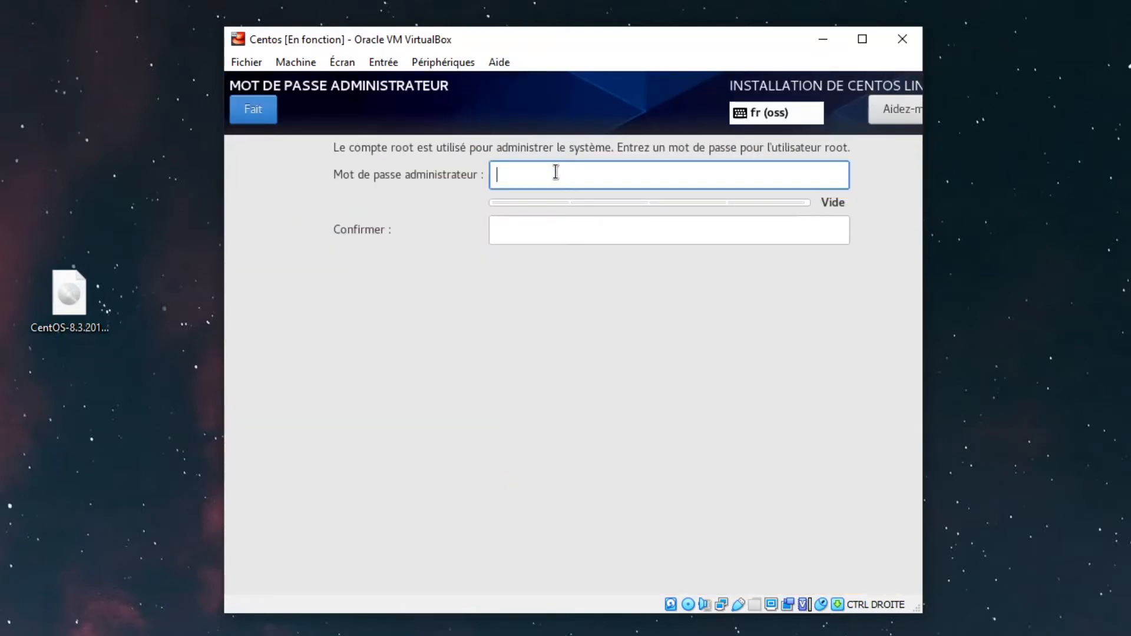
type("••")
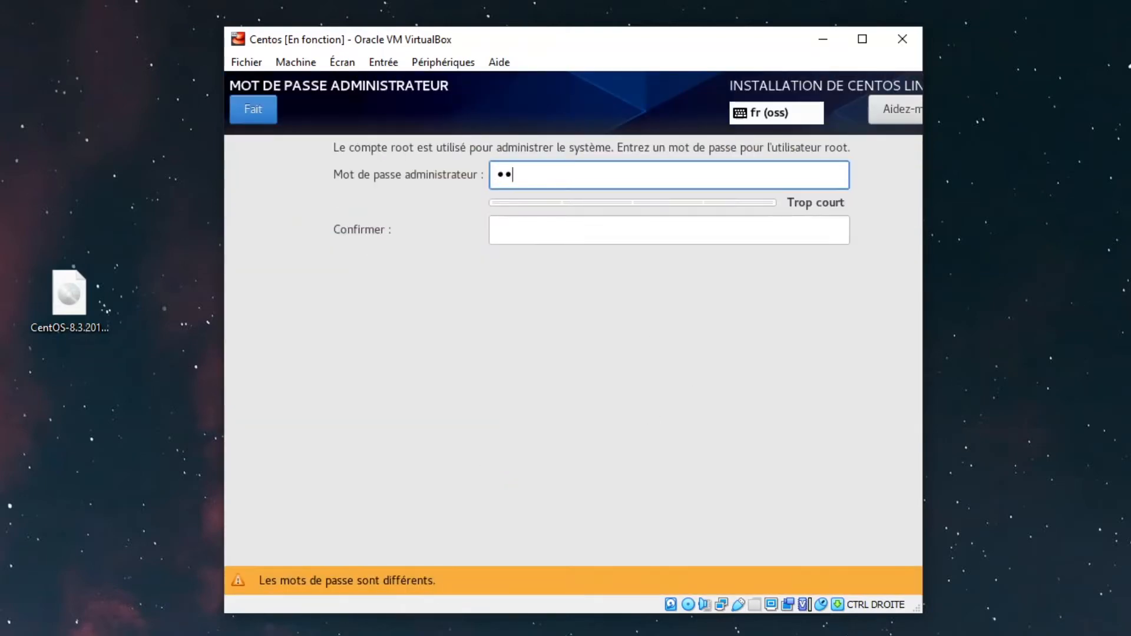
type("•••")
key("Tab")
type("•••••")
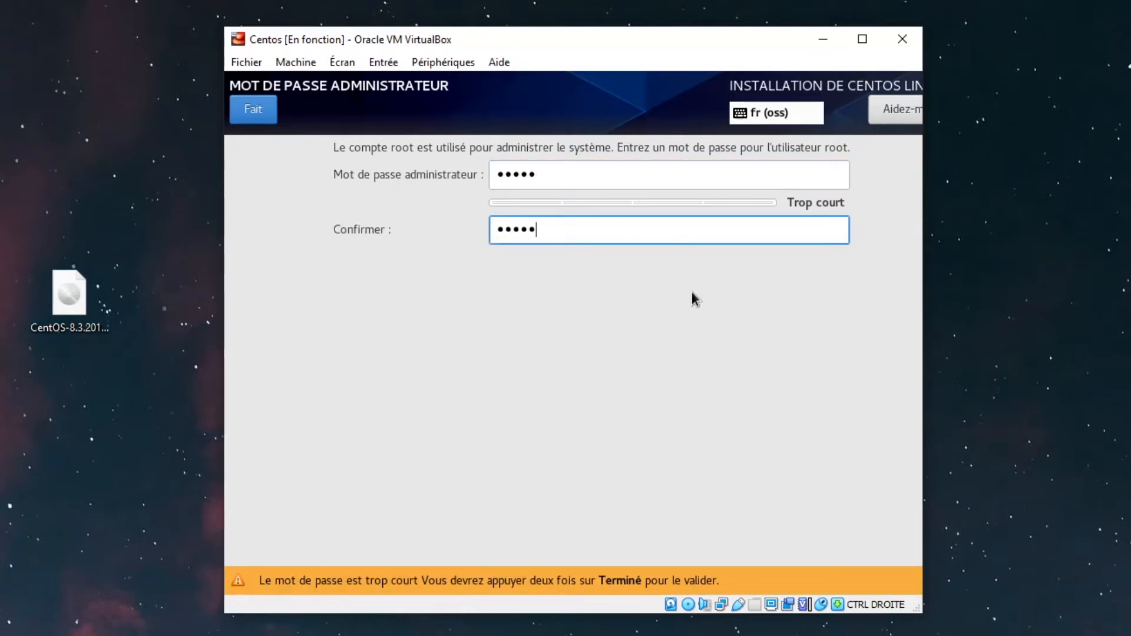
left_click(253, 112)
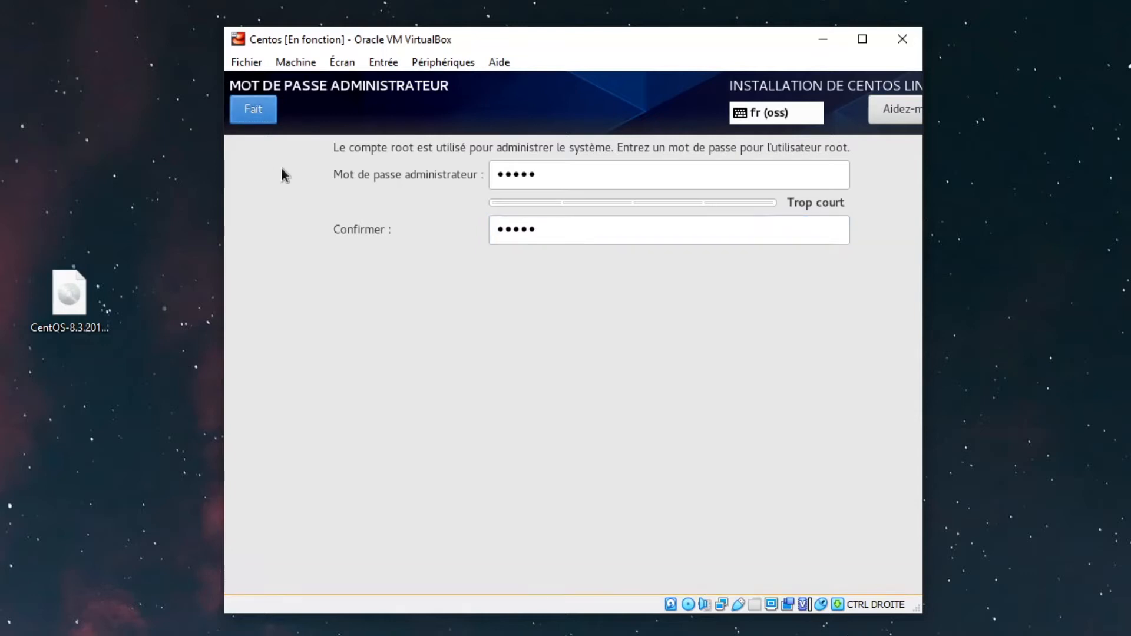
left_click(259, 111)
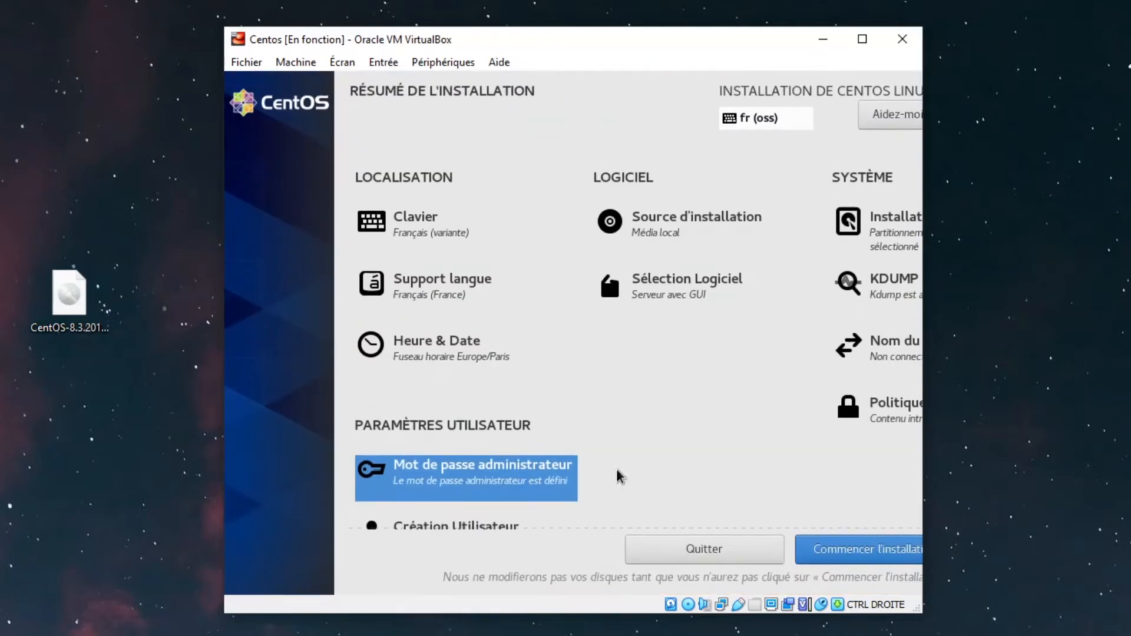
Step: Begin the CentOS installation and restart the system once it has completed
left_click(862, 549)
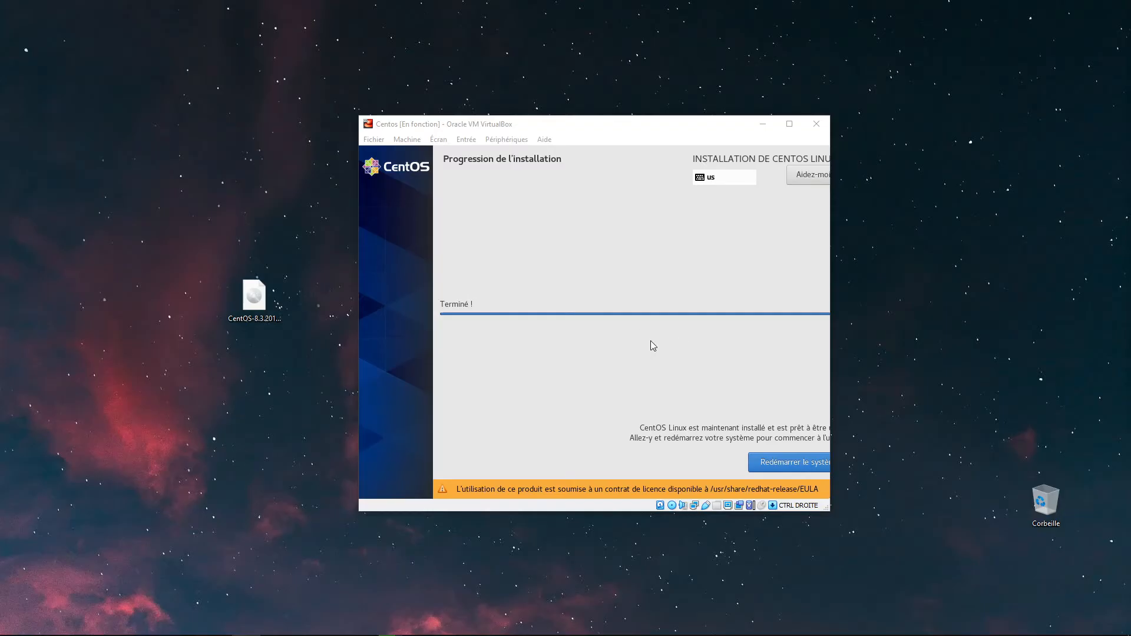
left_click(787, 464)
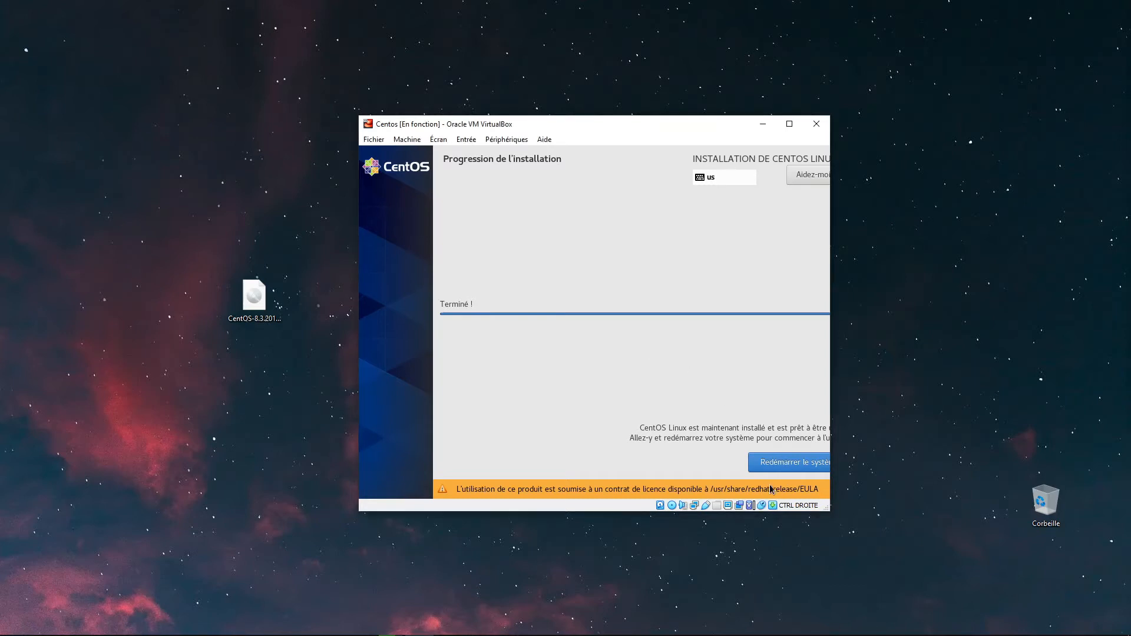
left_click(766, 468)
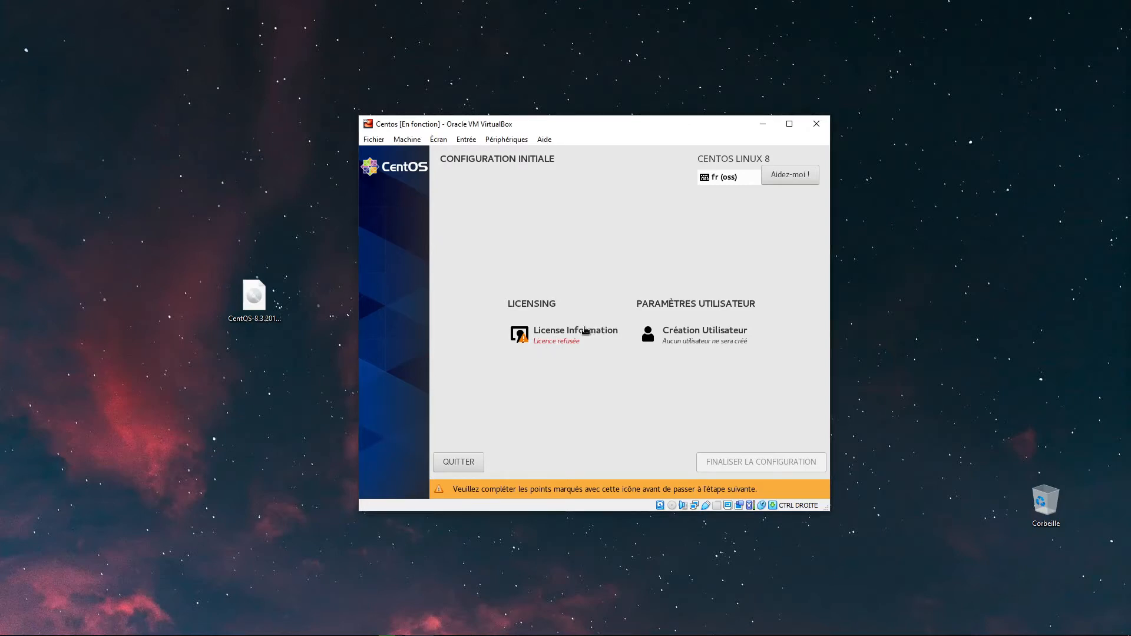
Step: Accept the CentOS 8 Linux licence agreement in the initial configuration
left_click(567, 331)
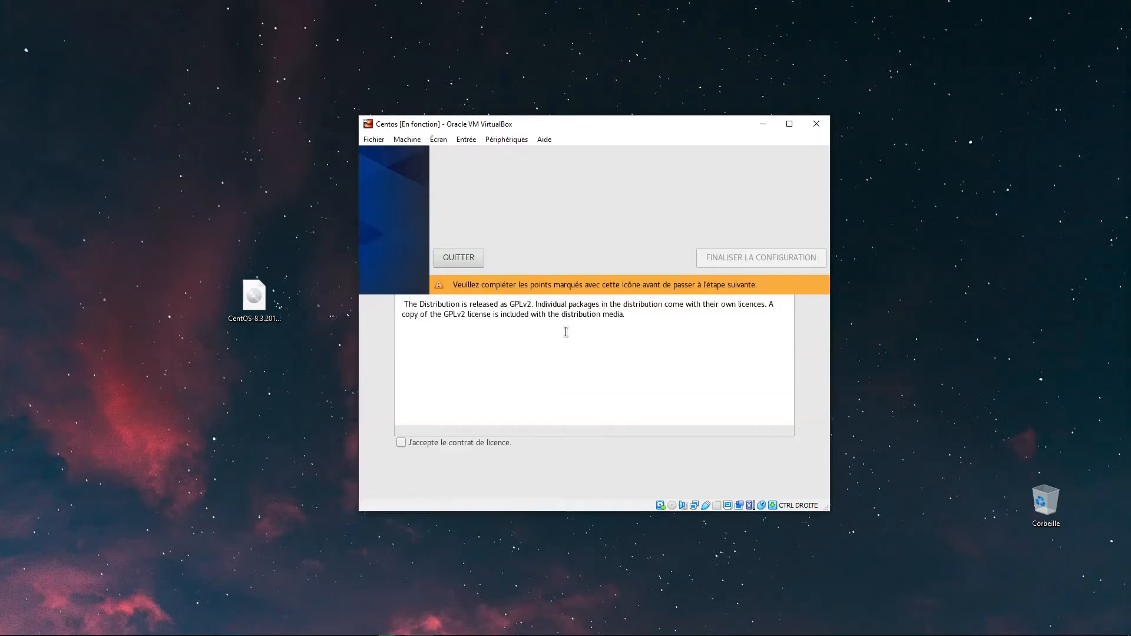
left_click(398, 443)
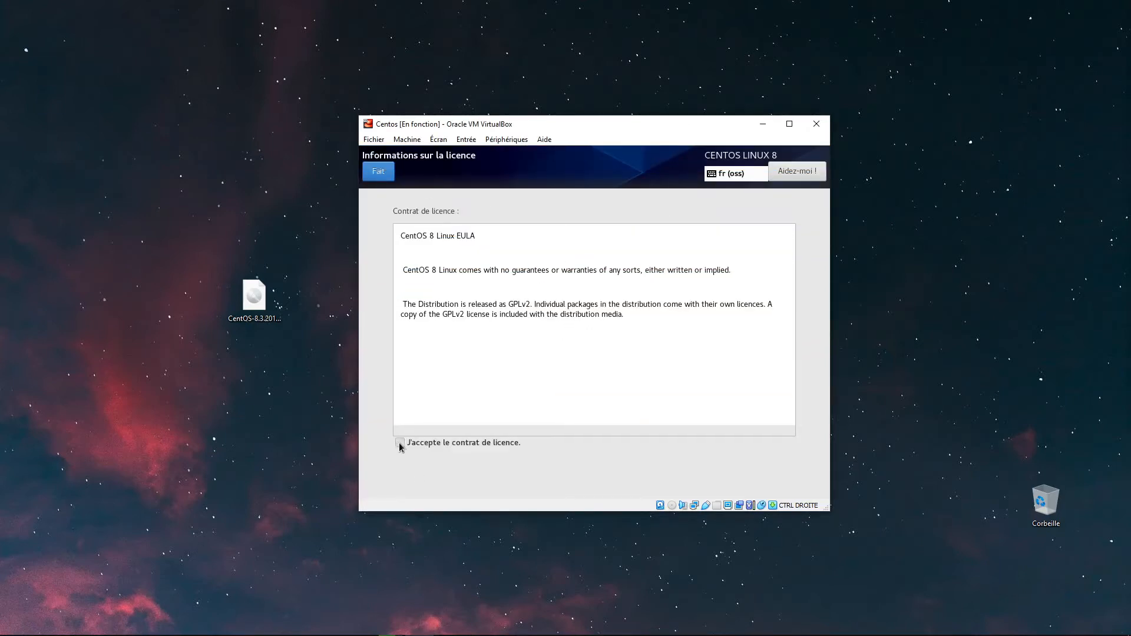
left_click(379, 175)
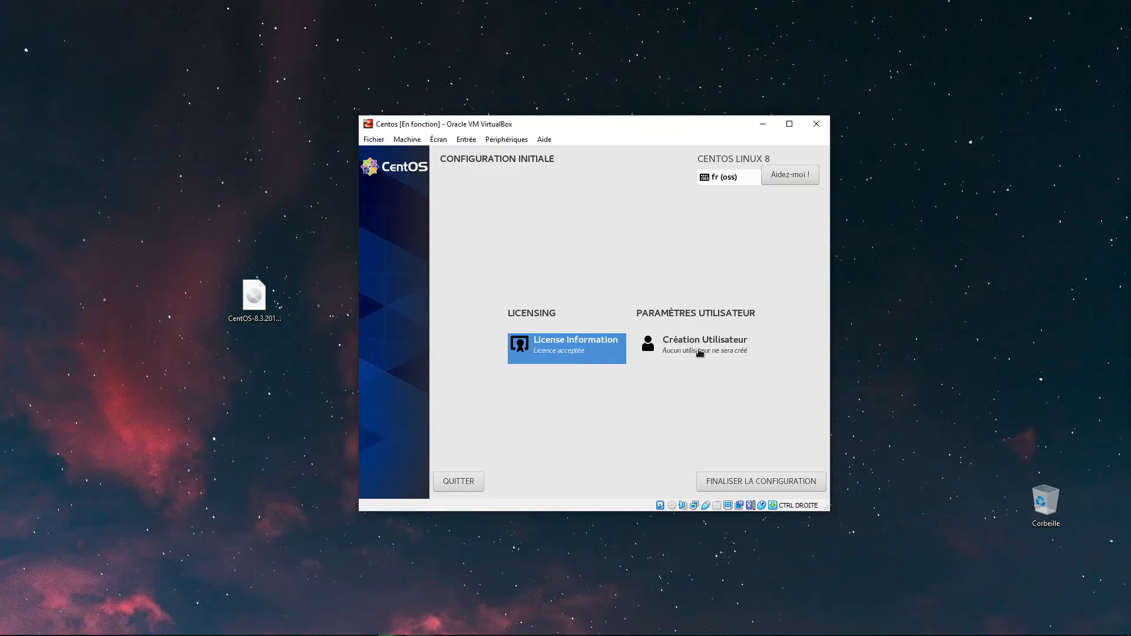
Step: Create a password-protected, non-administrator user with its full name, username and account password, and finalise the initial configuration
left_click(707, 352)
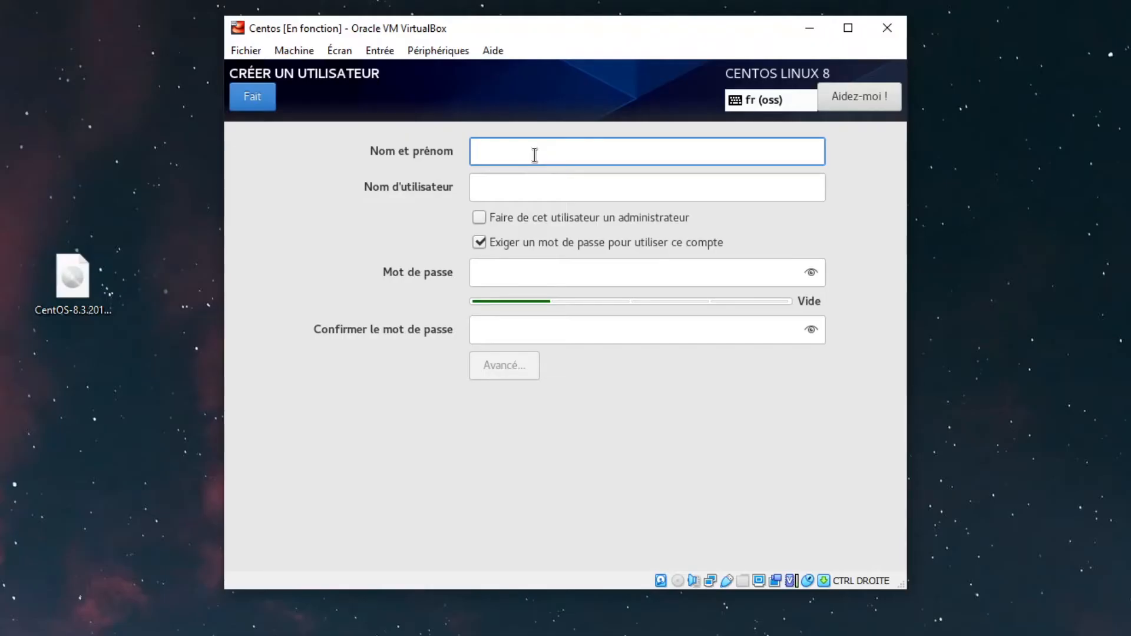
type("kyzaro")
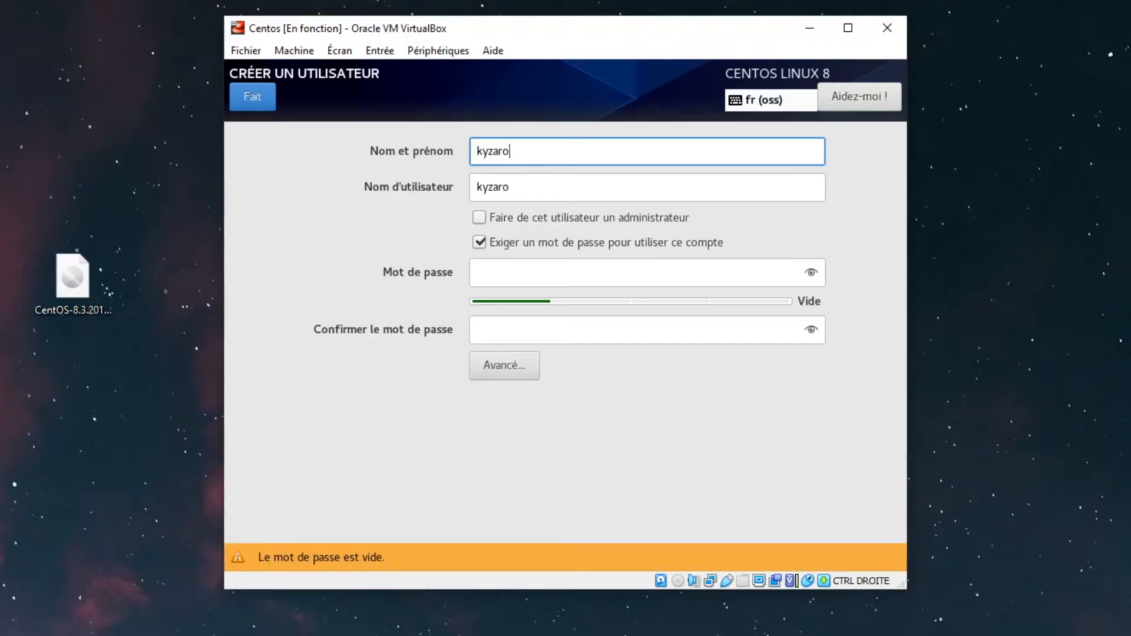
left_click(502, 276)
type("*****")
key("Tab")
type("*****")
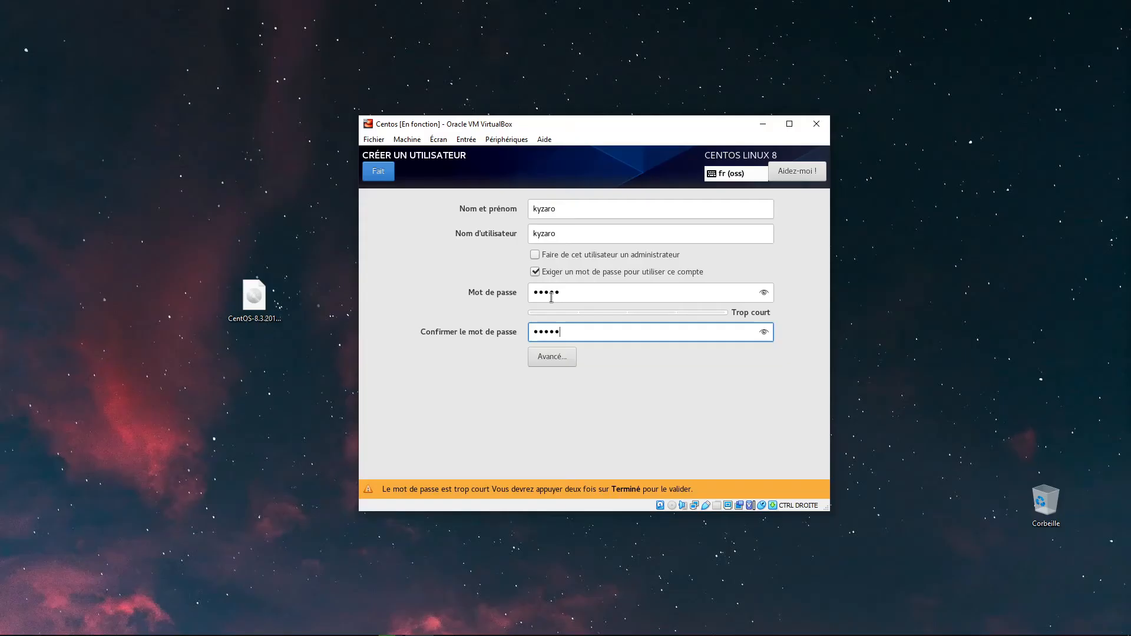
left_click(385, 173)
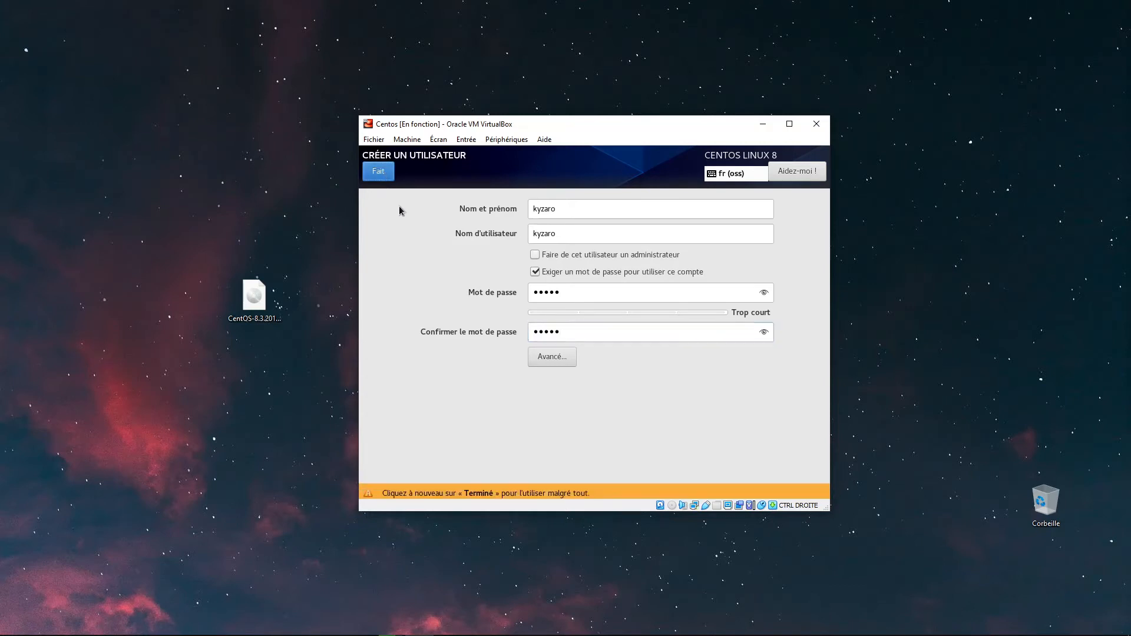
left_click(379, 172)
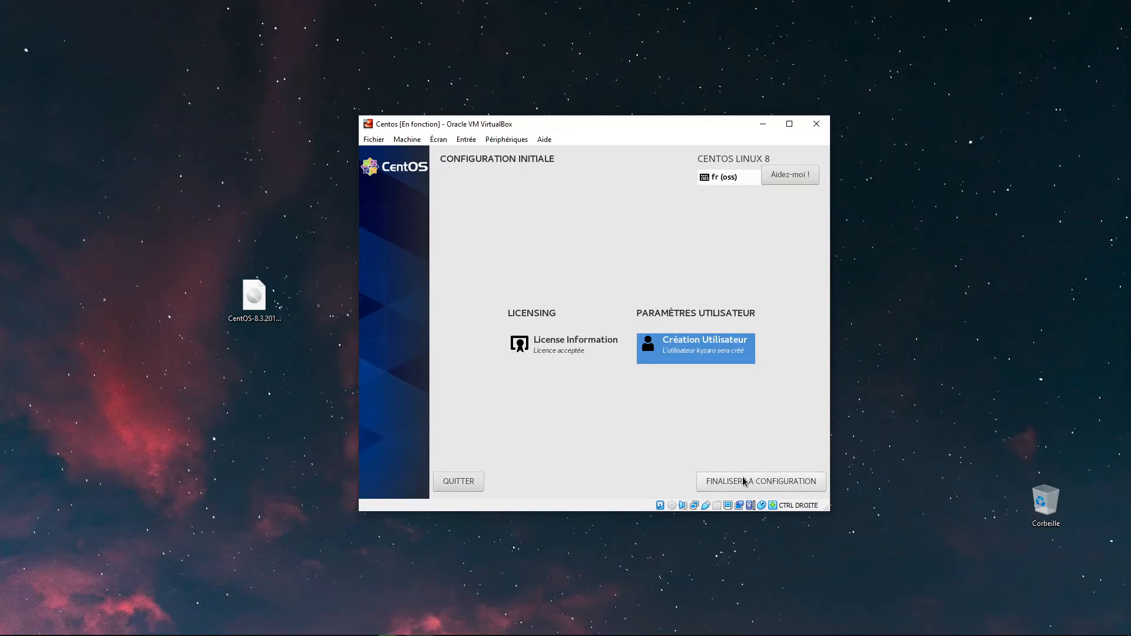
left_click(747, 482)
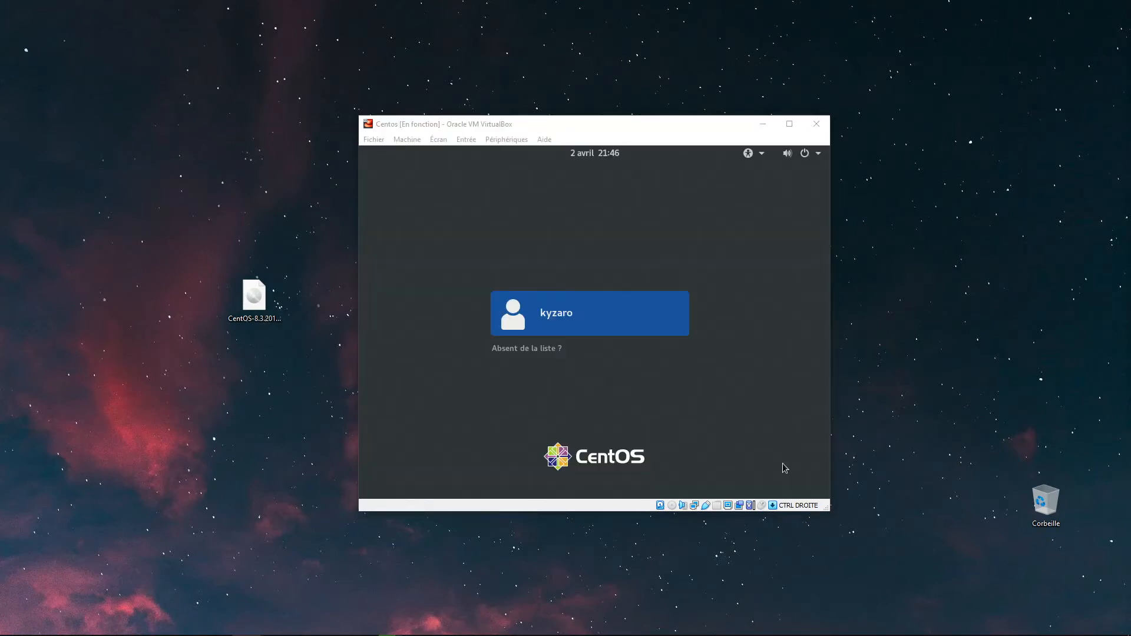
Step: Log in to CentOS as the newly created user with the account password
left_click(633, 267)
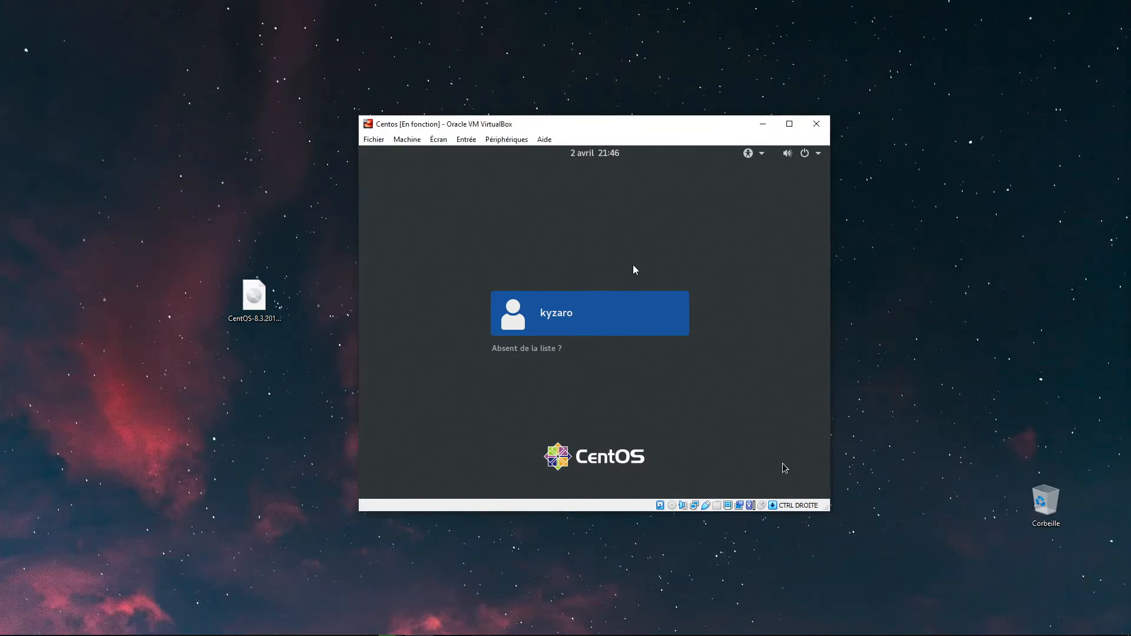
left_click(622, 321)
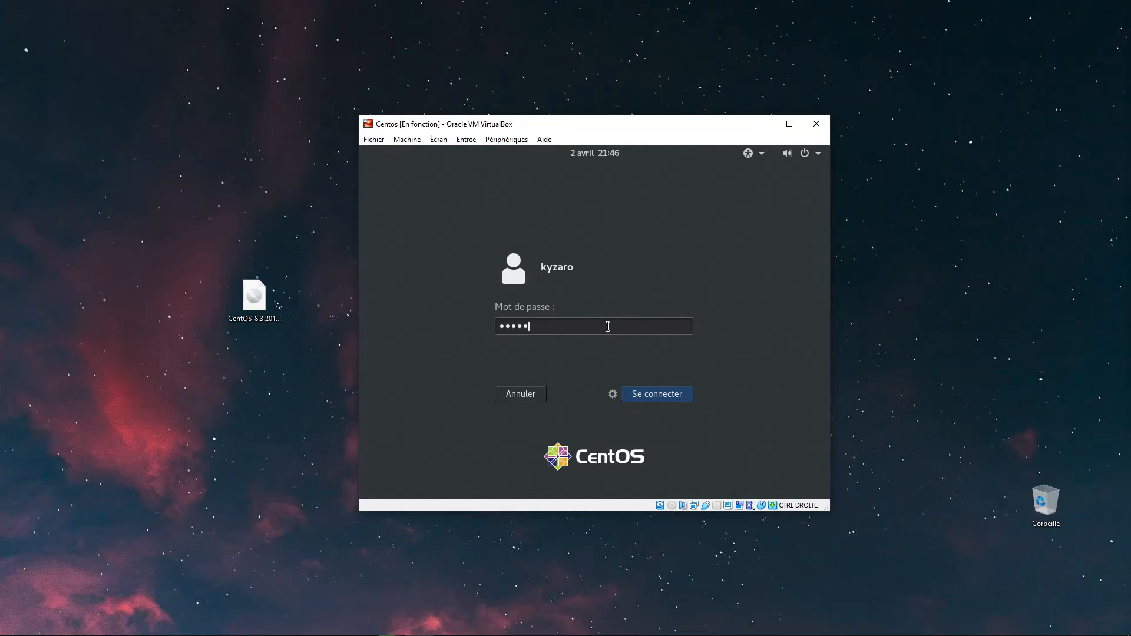
left_click(672, 393)
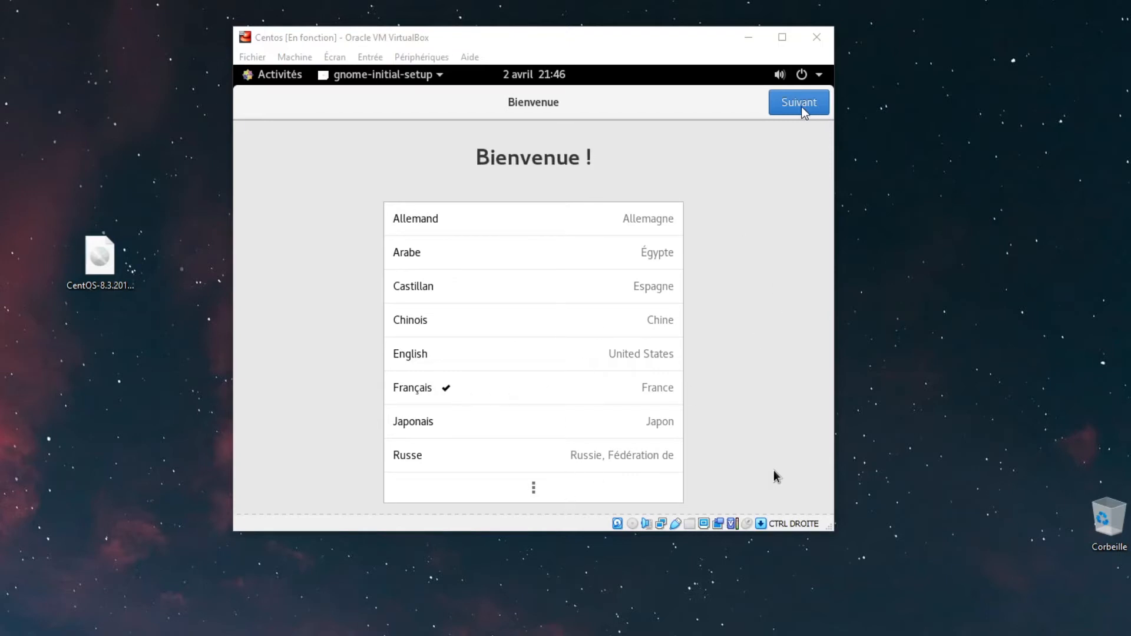
Step: In the GNOME initial setup, keep the Français language and Français (variante) keyboard, and turn off location services
left_click(772, 470)
left_click(796, 103)
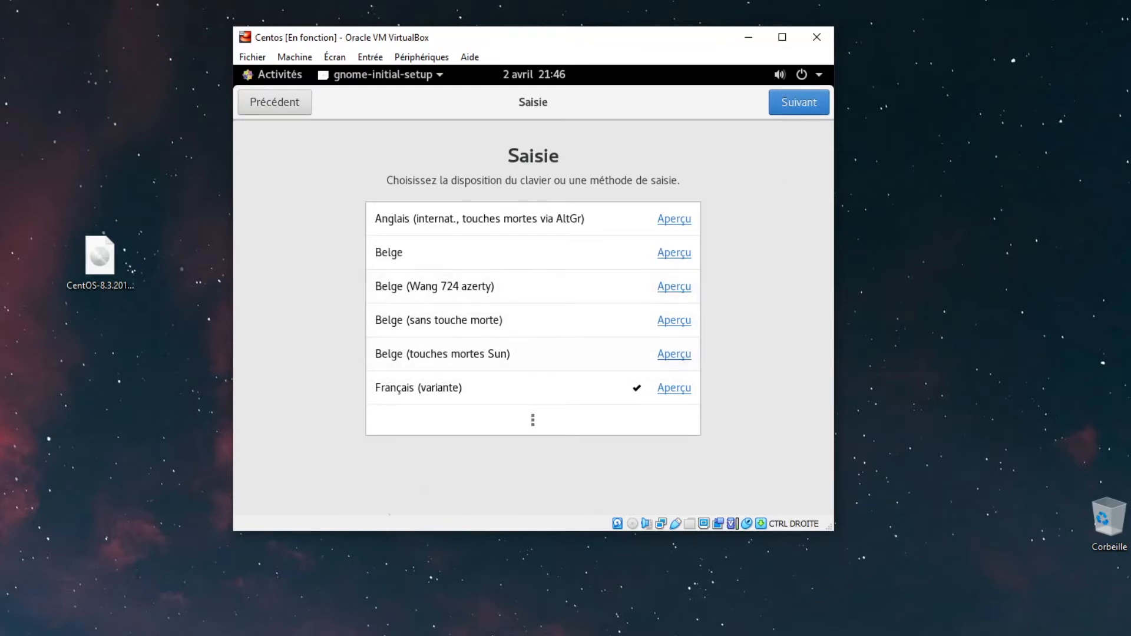
left_click(799, 103)
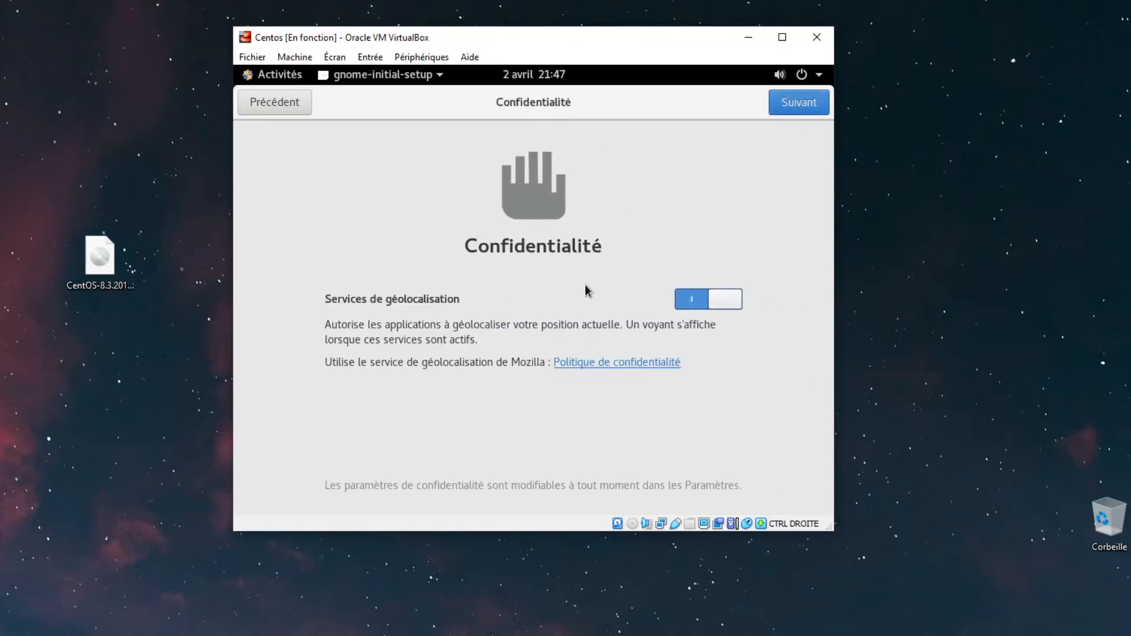
left_click(706, 296)
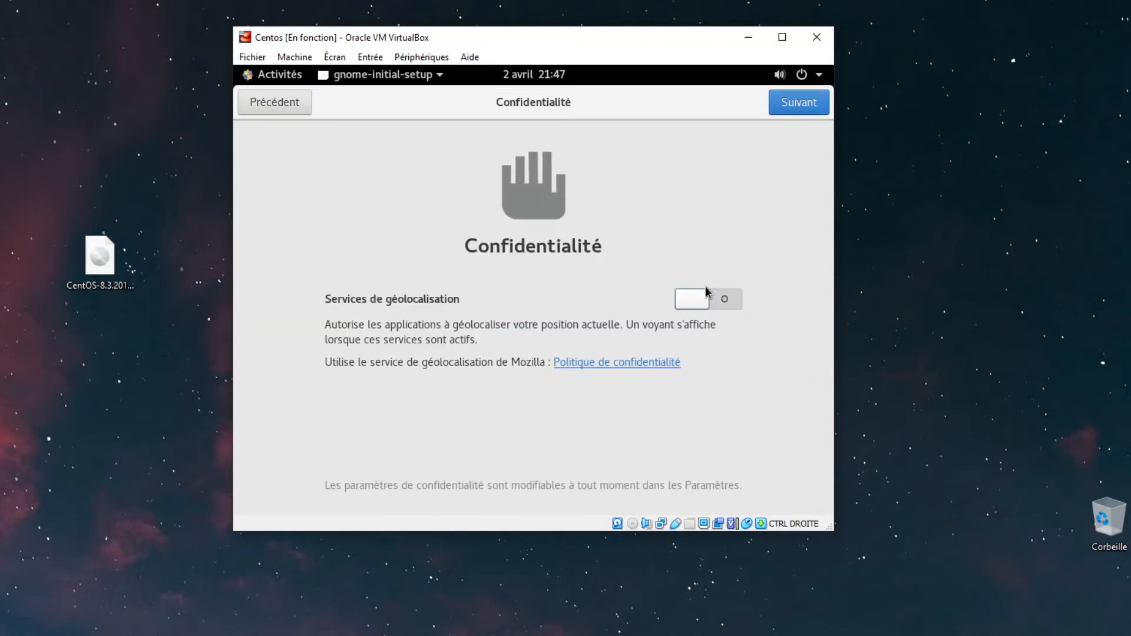
left_click(803, 106)
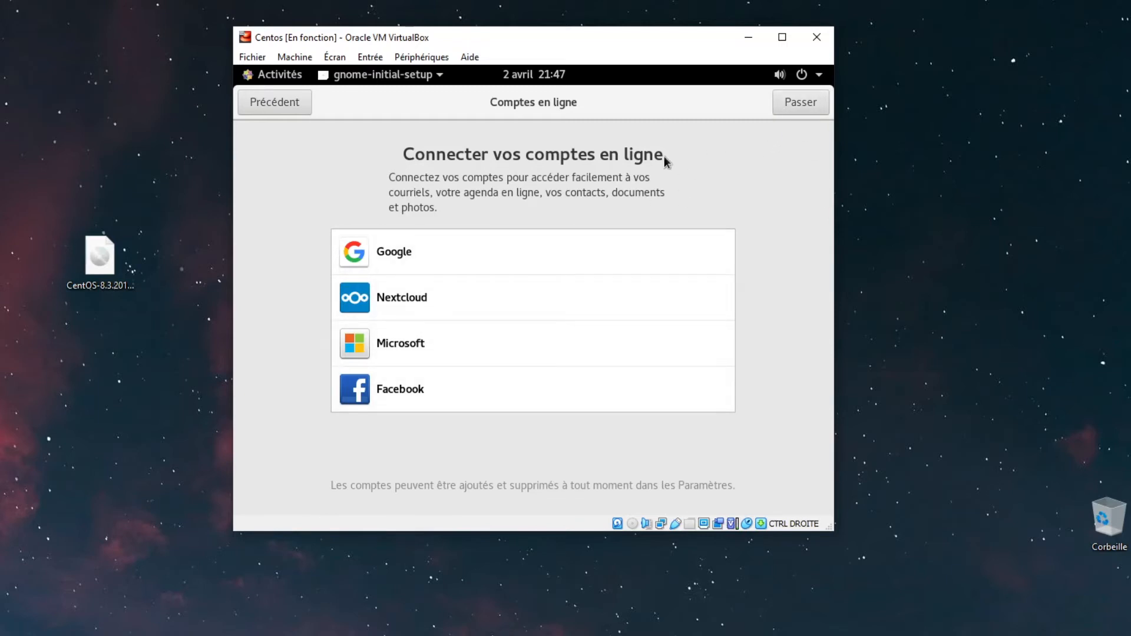
Step: Skip connecting online accounts and finish the GNOME initial setup to start using CentOS Linux
left_click(802, 104)
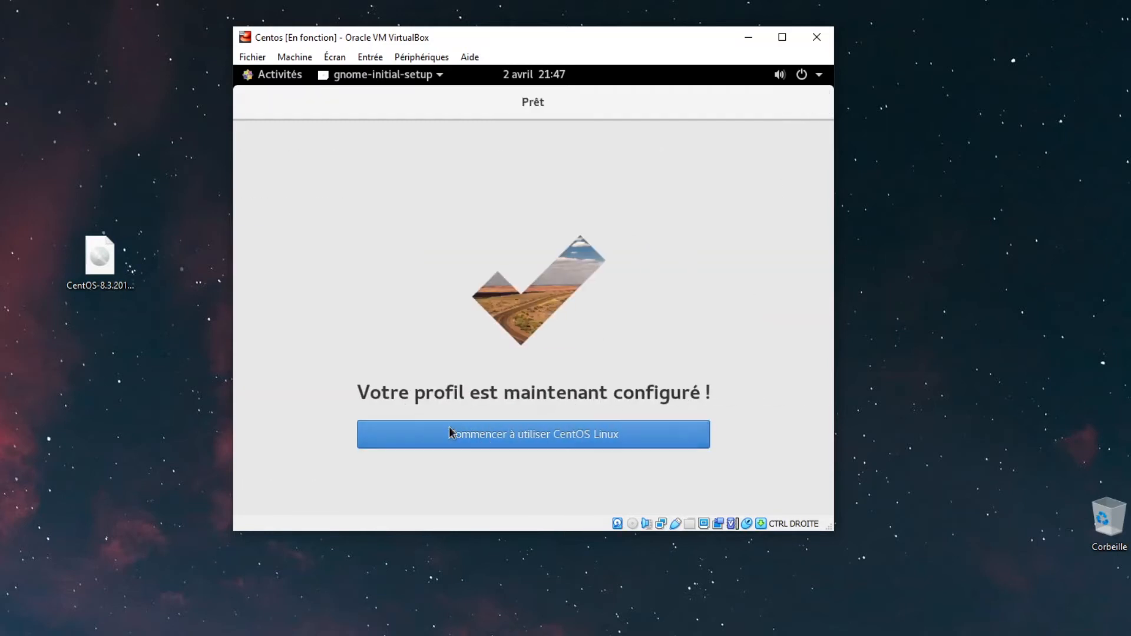
left_click(536, 437)
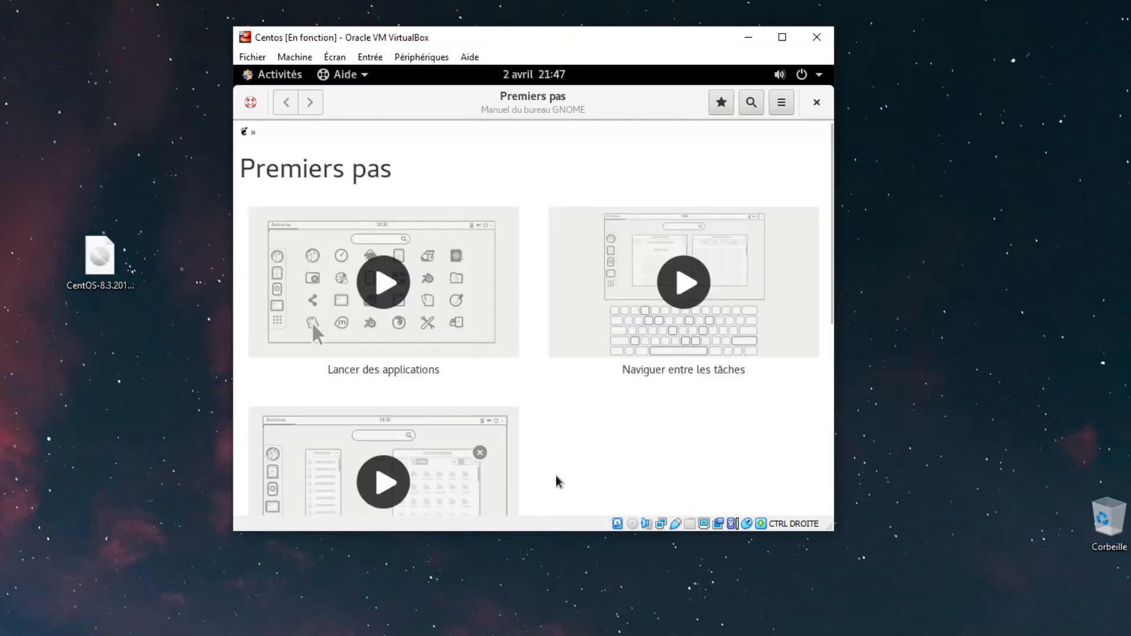
Step: Look through the Premiers pas help page and start the "Lancer des applications" video
scroll(568, 451, "down", 2)
scroll(567, 451, "down", 8)
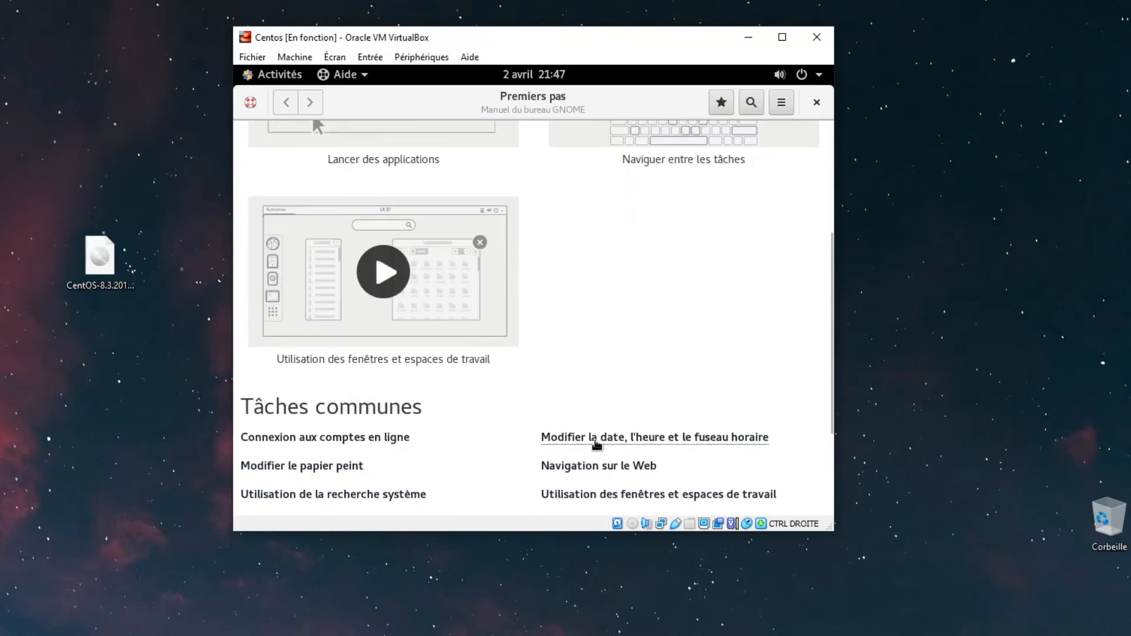
scroll(518, 383, "down", 2)
scroll(519, 385, "up", 12)
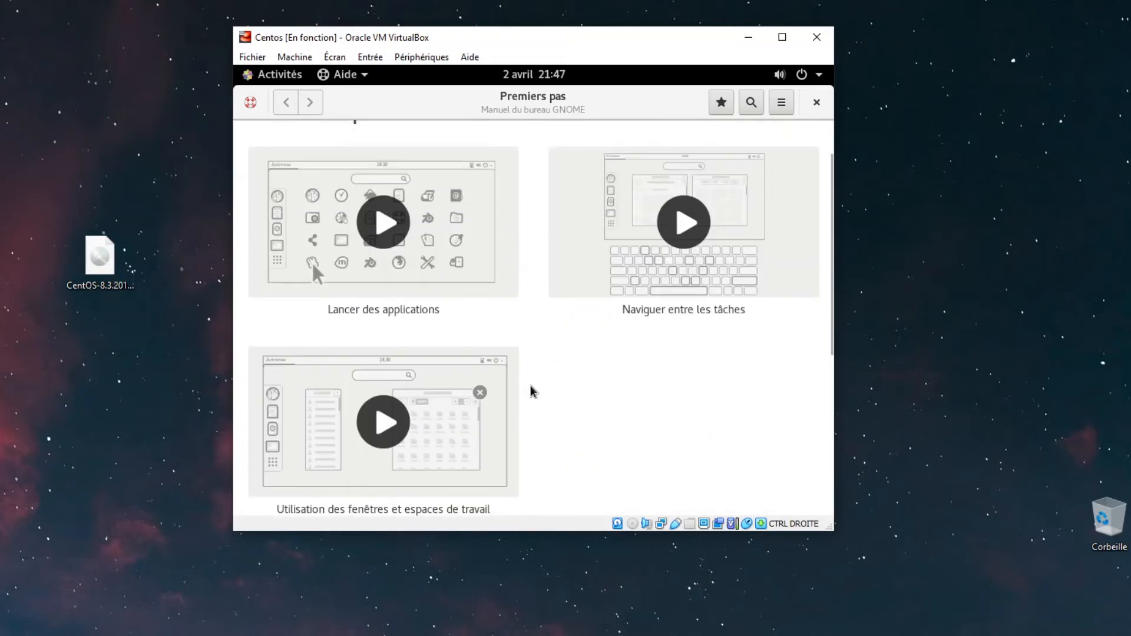
left_click(381, 279)
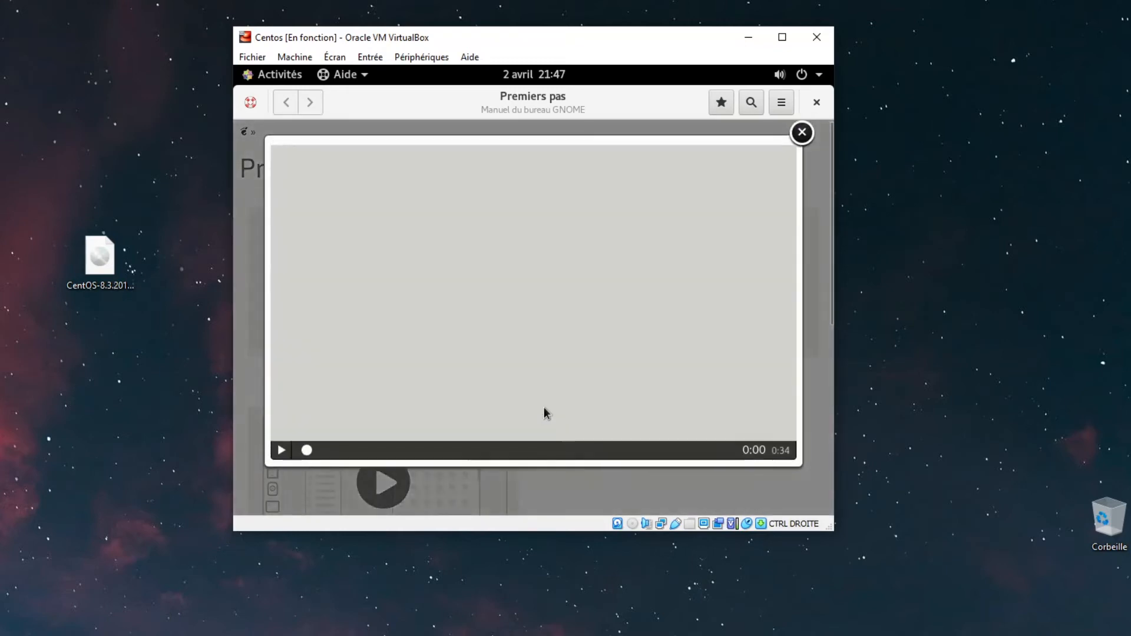
left_click(282, 451)
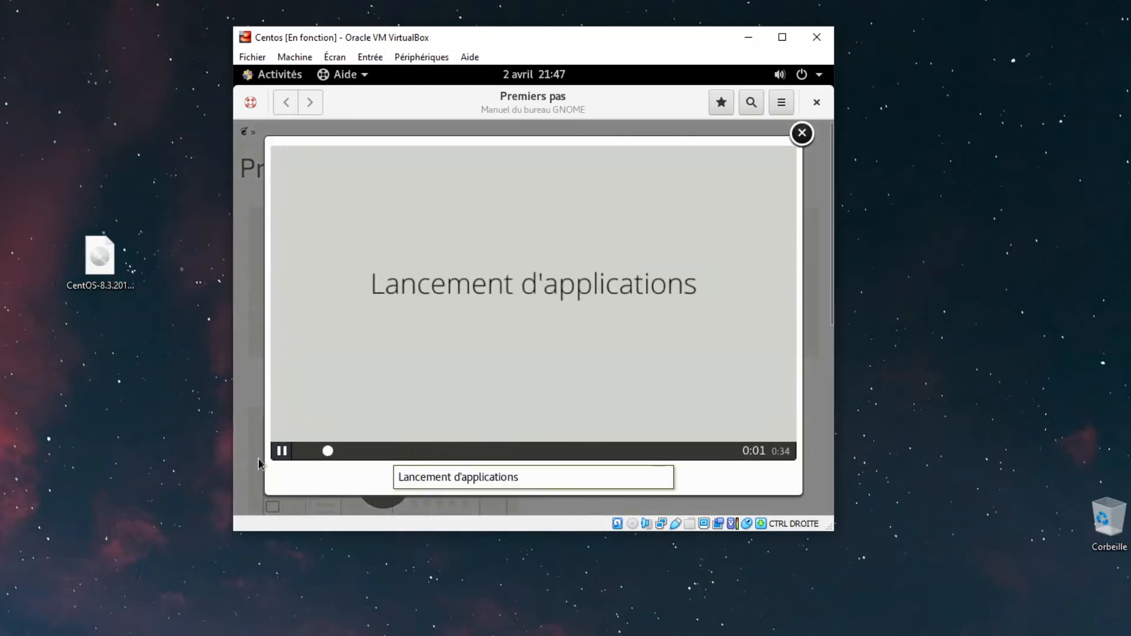
Step: Pause the video and lower the system volume to about one tenth
left_click(281, 451)
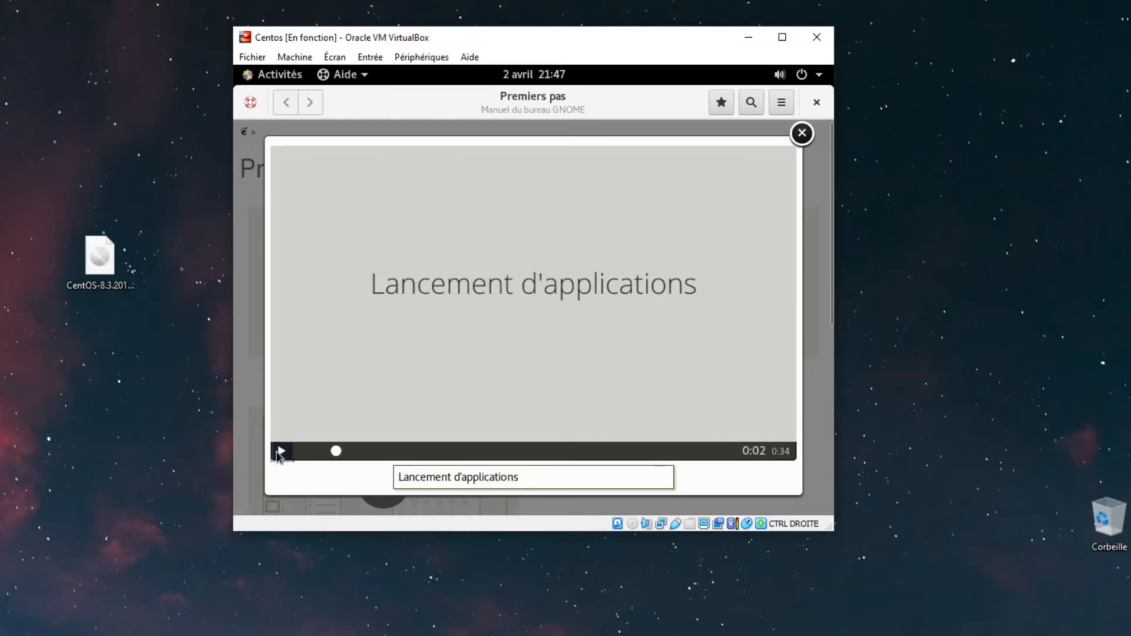
left_click(801, 74)
left_click_drag(718, 121, 661, 122)
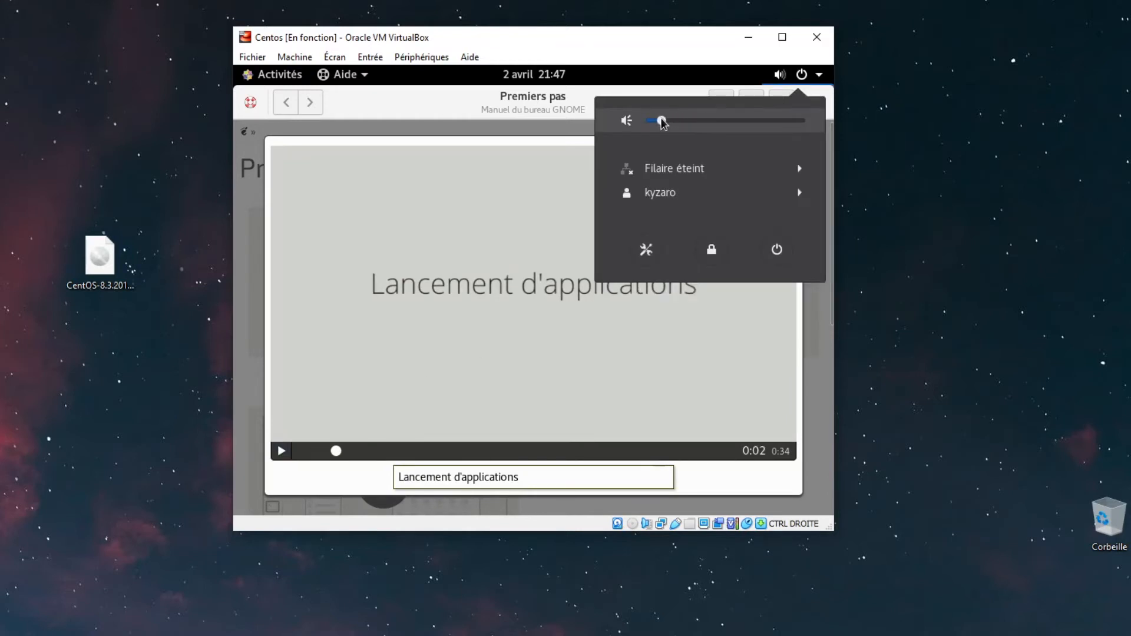
Step: Resume the "Lancer des applications" video, watch it, and close both the video and the help window
left_click(279, 452)
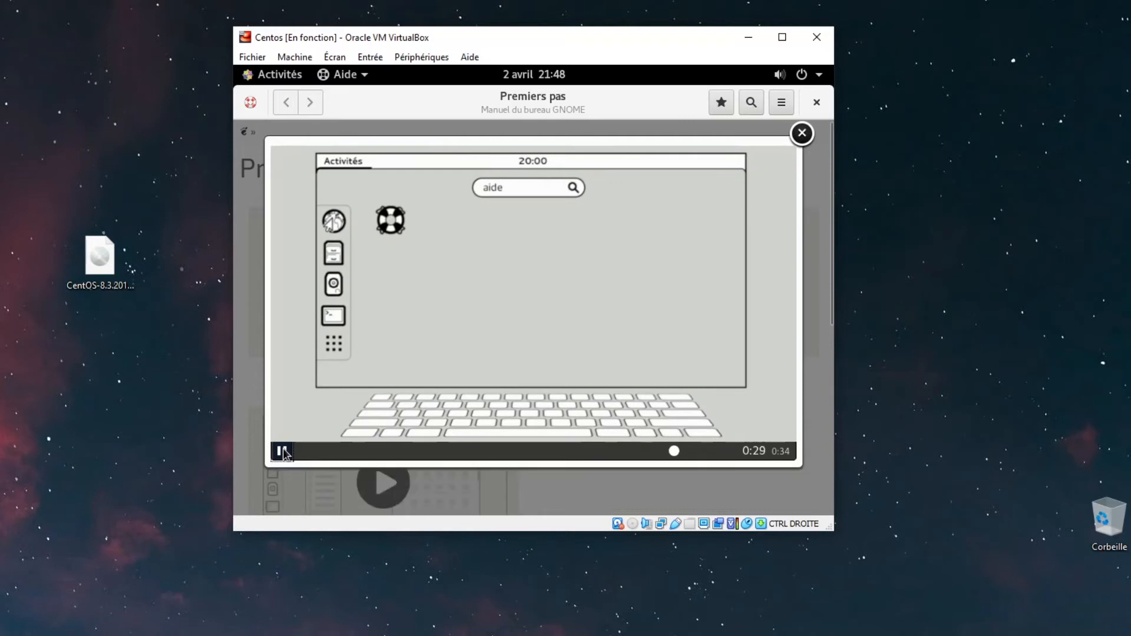
left_click(282, 451)
left_click(801, 134)
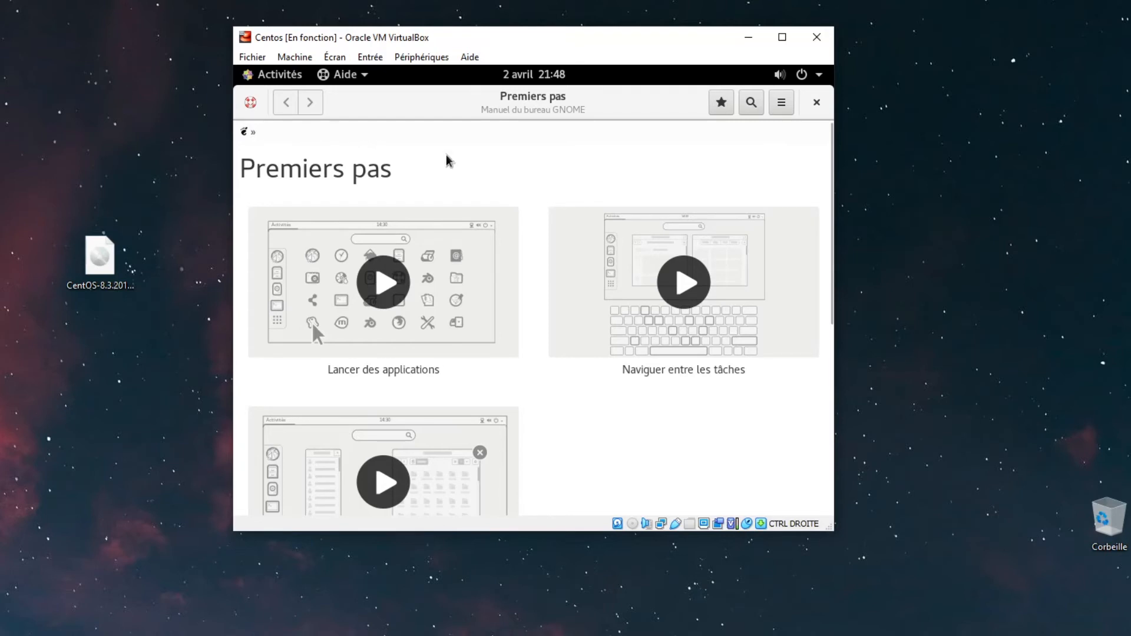
left_click(816, 103)
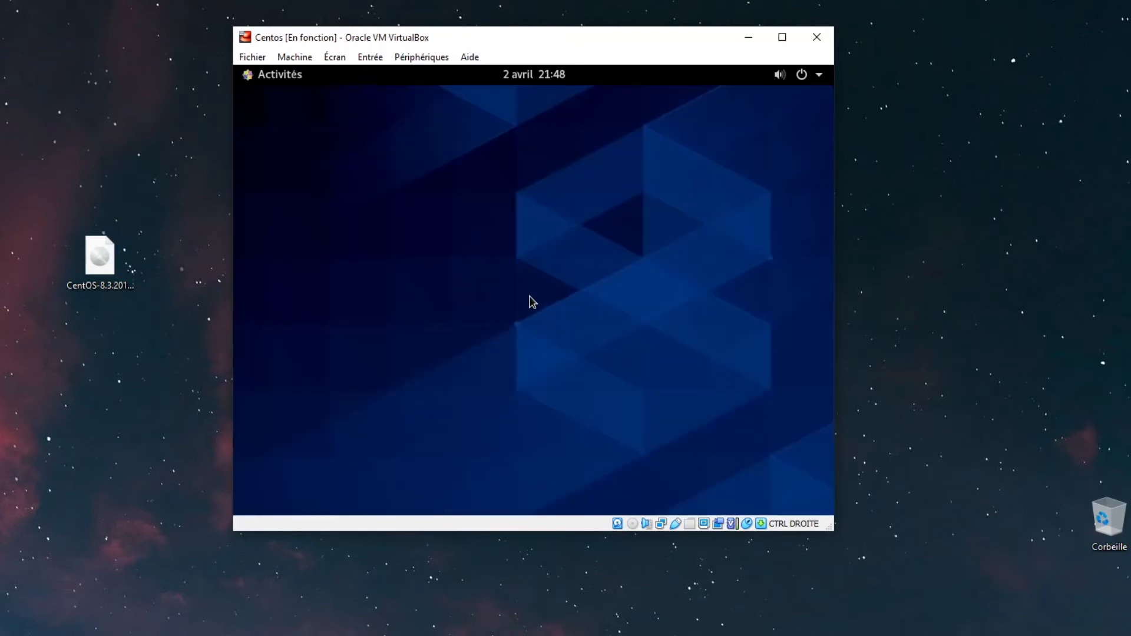
Step: Search the Activités overview for "fire", clear the search and return to the desktop
key("super")
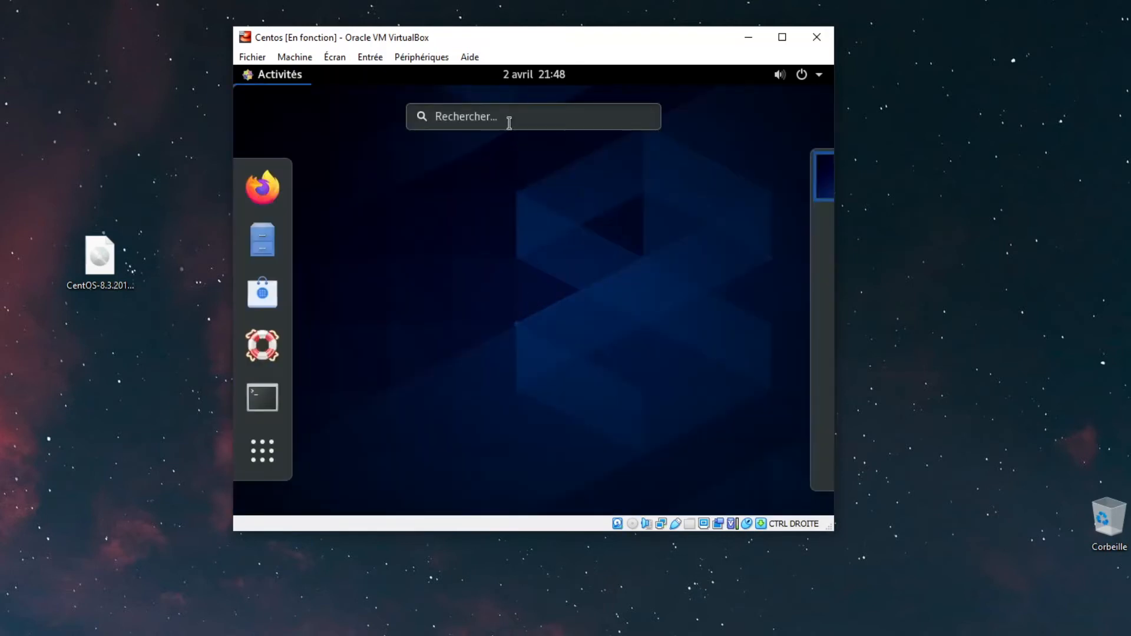
left_click(486, 121)
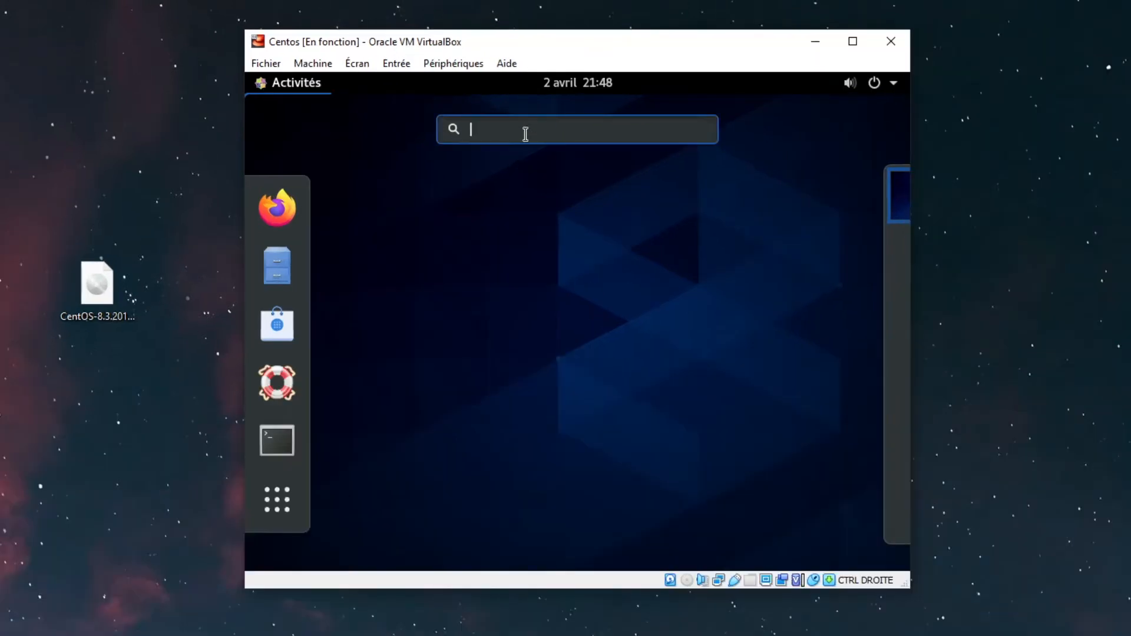
type("ntre")
key("BackSpace")
key("BackSpace")
key("BackSpace")
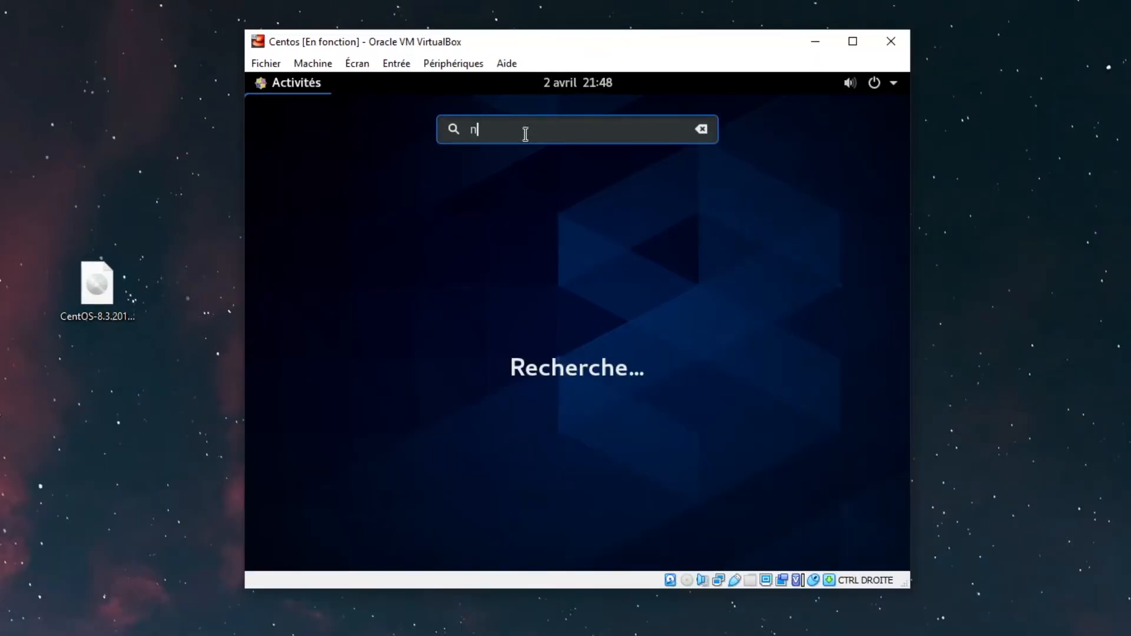
key("BackSpace")
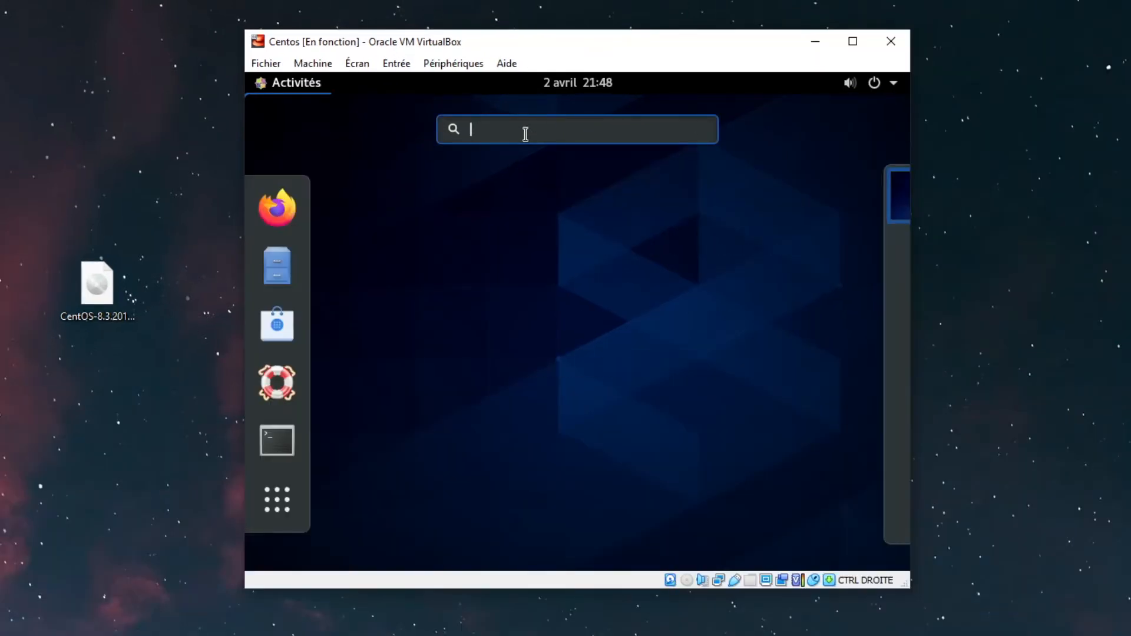
type("fire")
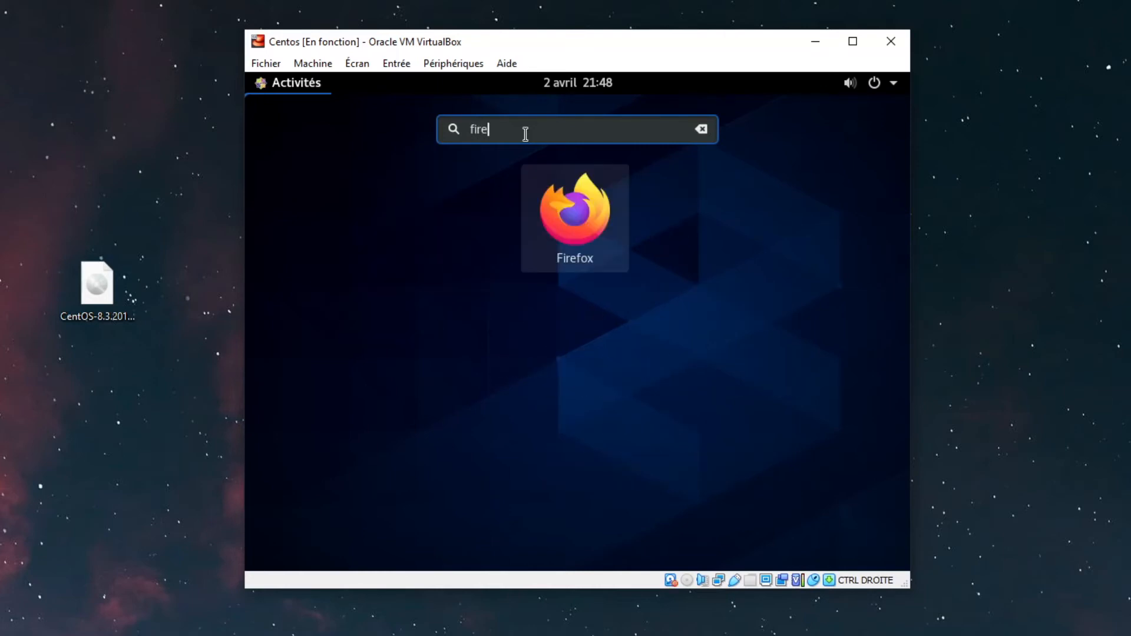
key("ctrl+a")
key("BackSpace")
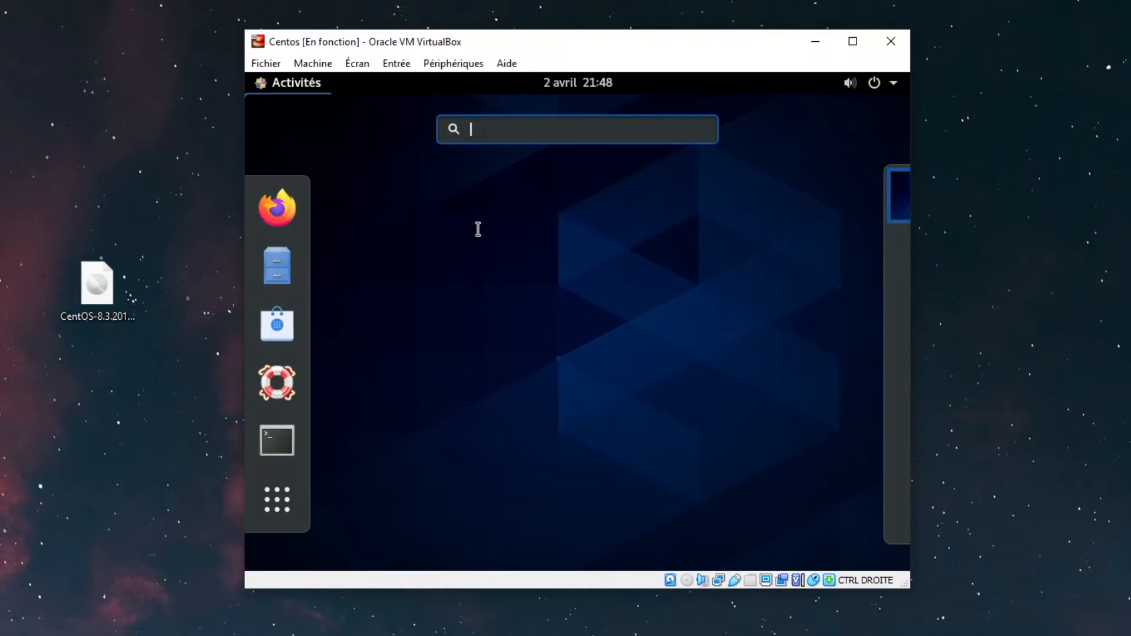
left_click(286, 81)
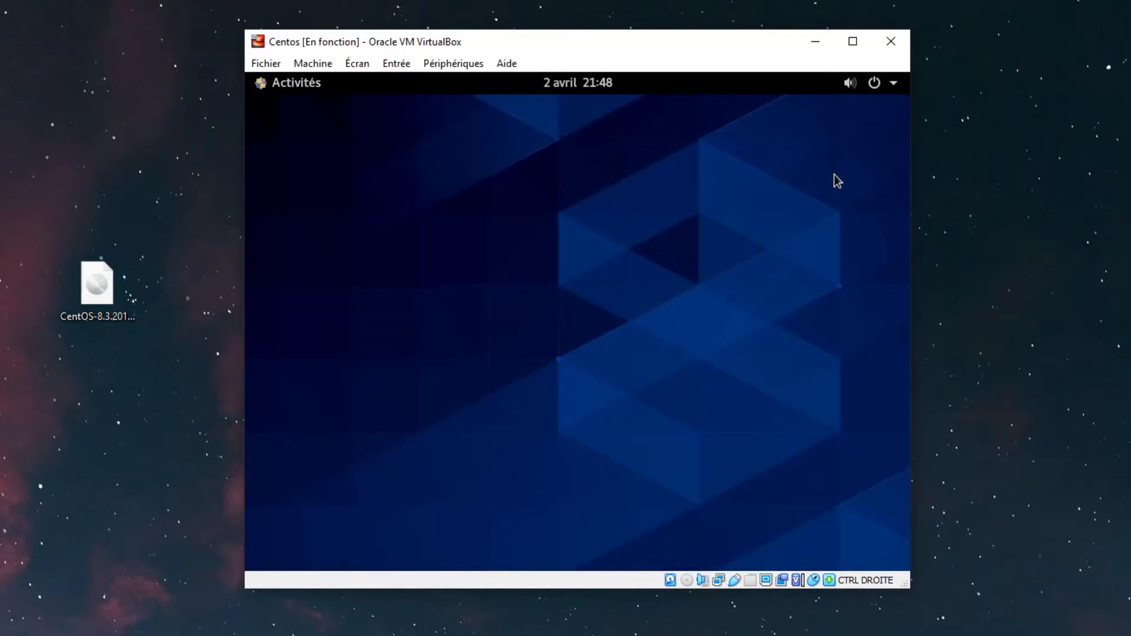
Step: Turn on the virtual machine's wired network connection
left_click(846, 84)
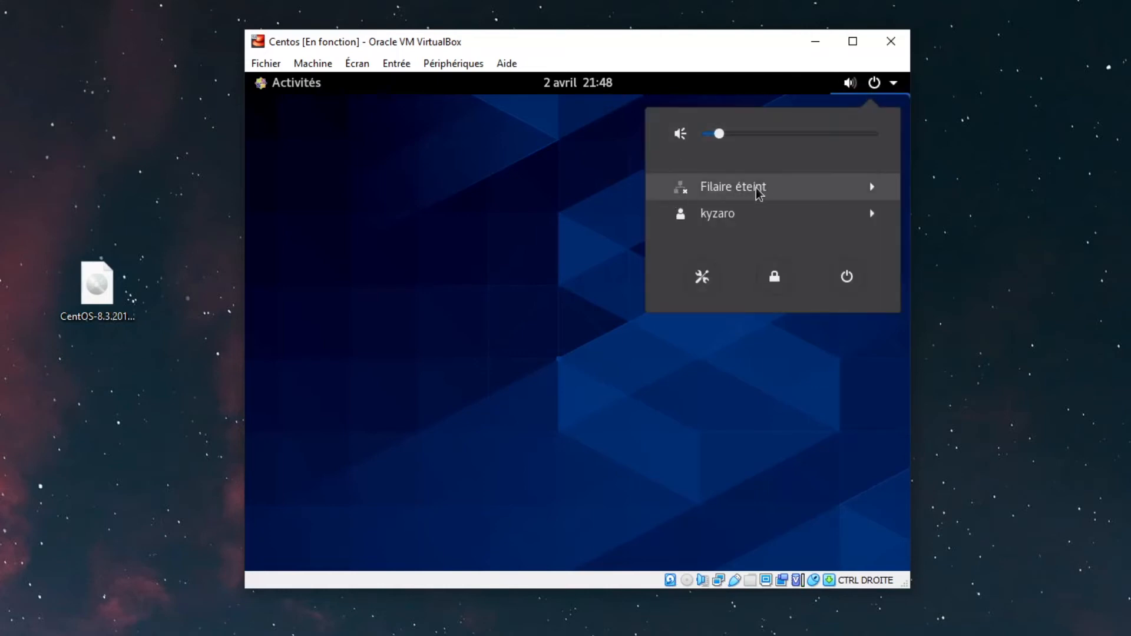
left_click(839, 193)
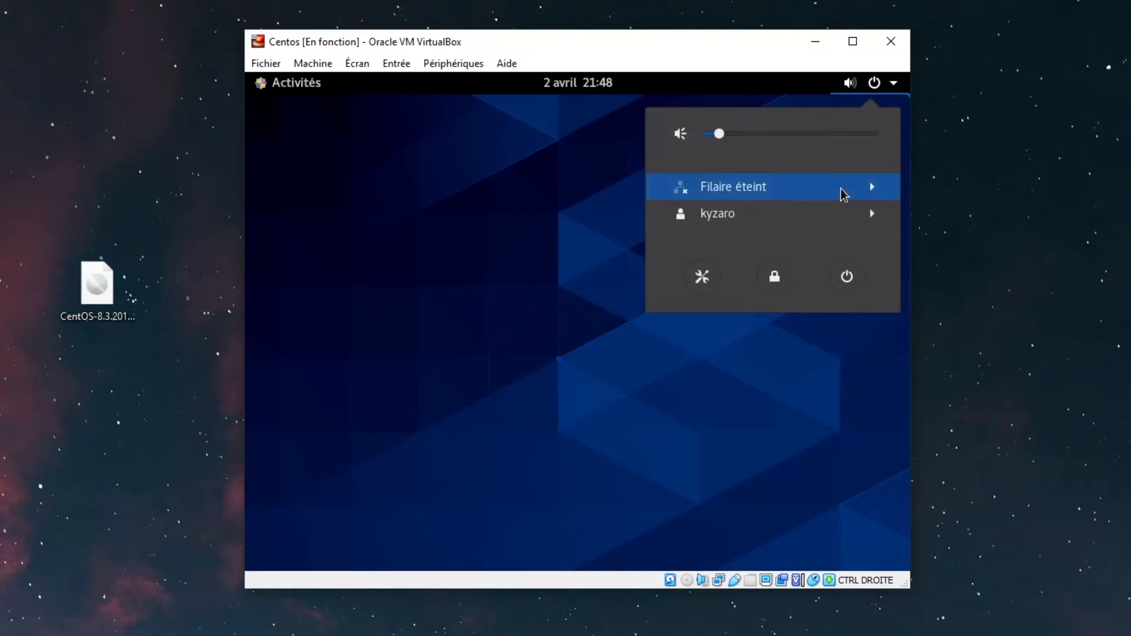
left_click(804, 224)
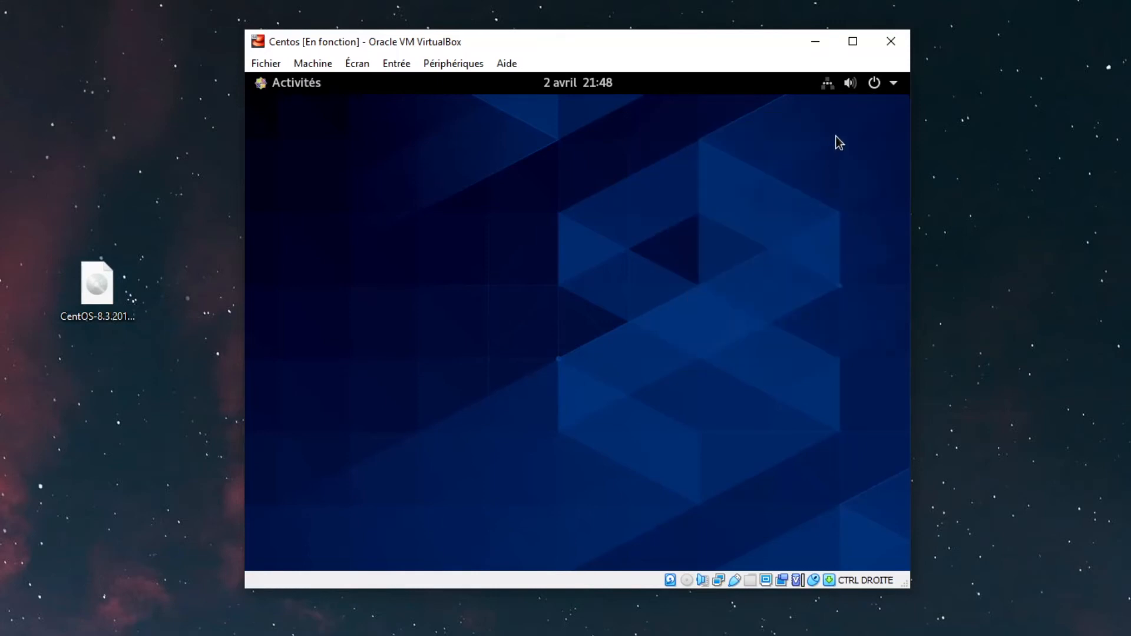
Step: Check the wired connection status and the power option in the system menu, and close it
left_click(828, 85)
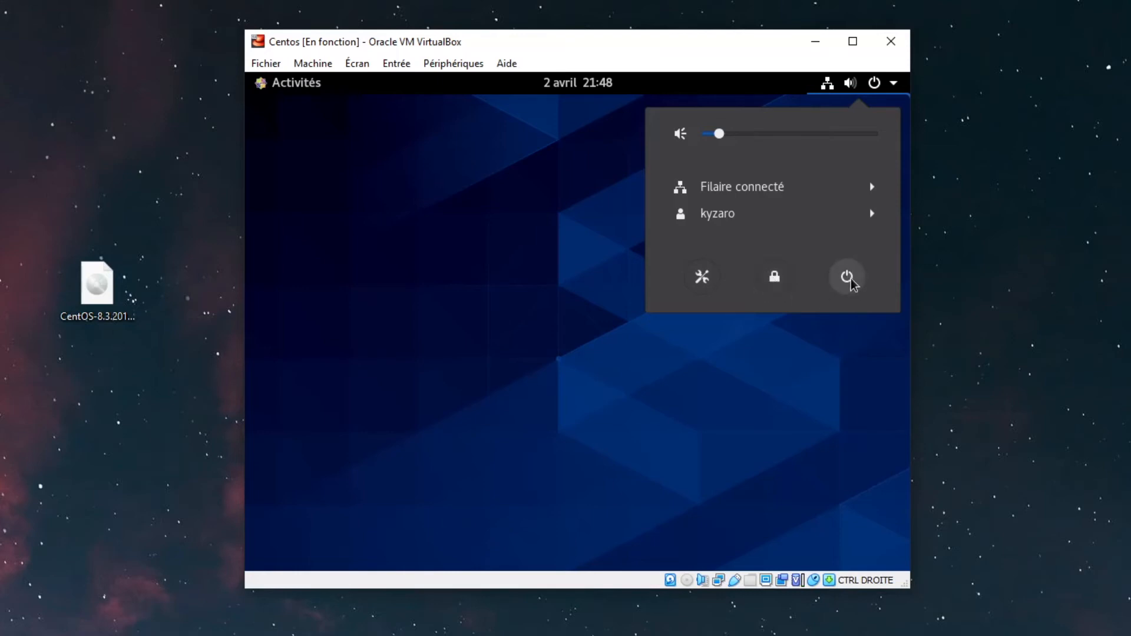
left_click(892, 86)
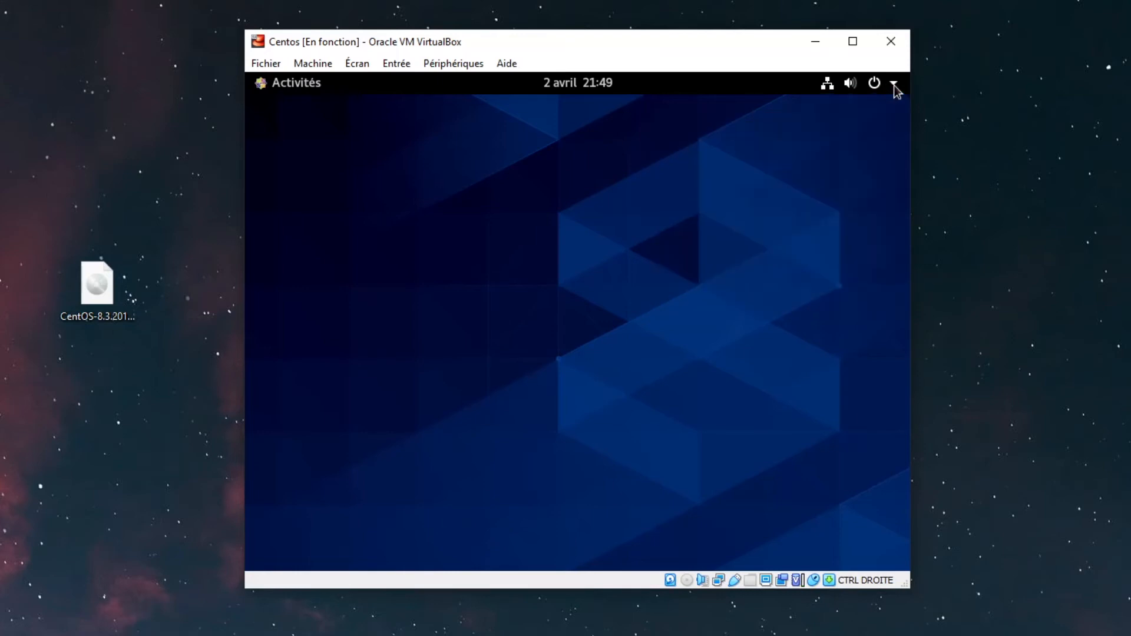
left_click(892, 86)
left_click(893, 86)
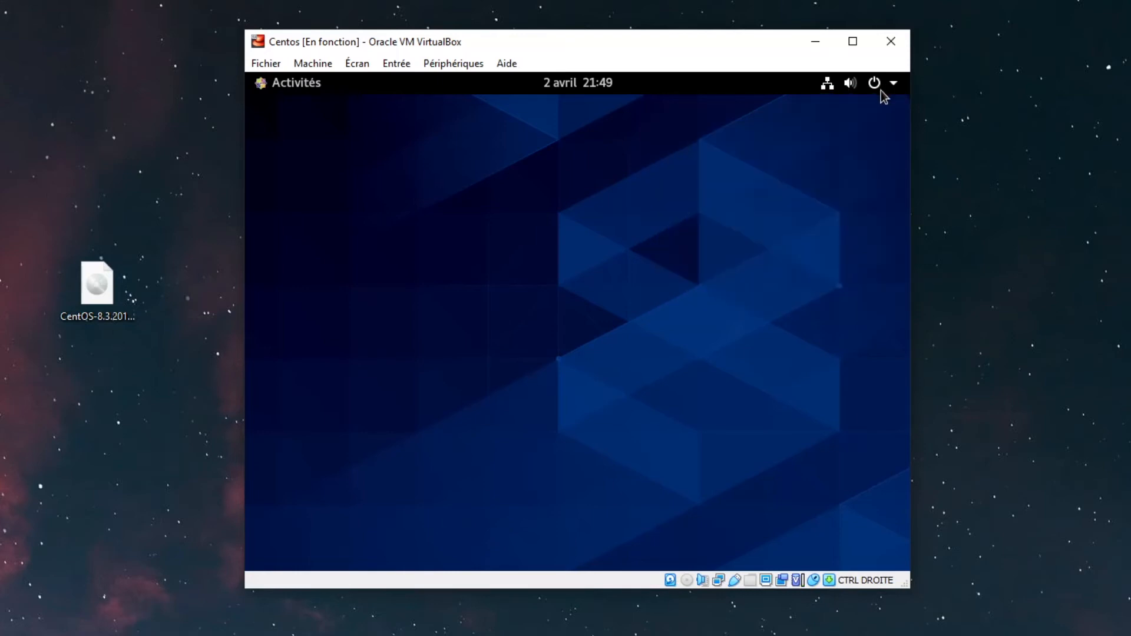
Step: Display all installed applications from the Activités overview
left_click(288, 86)
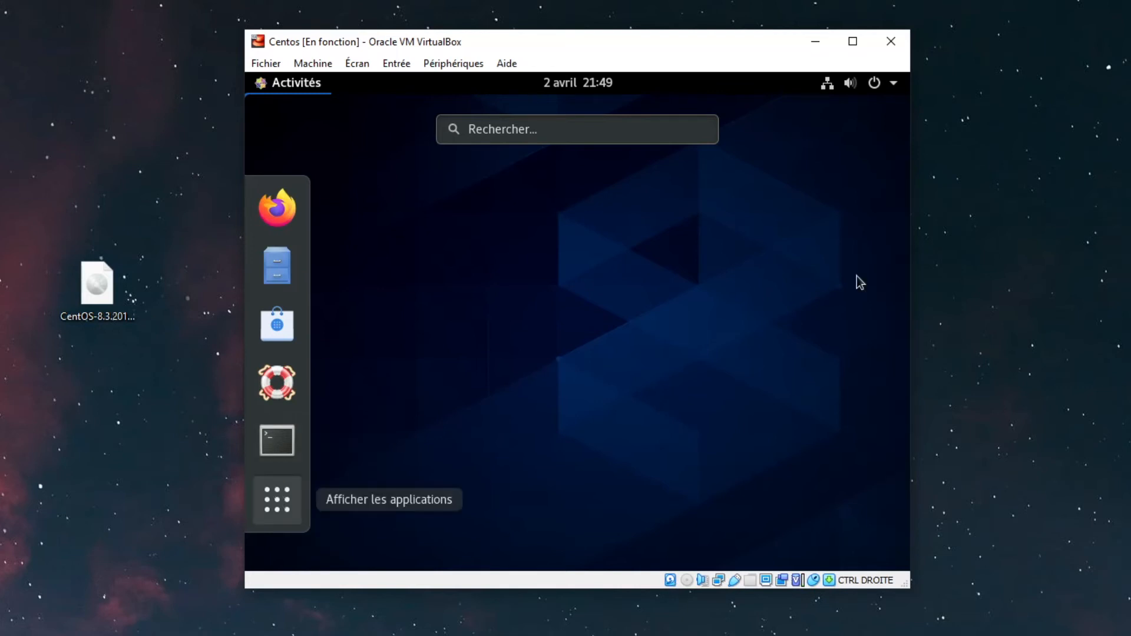
left_click(277, 499)
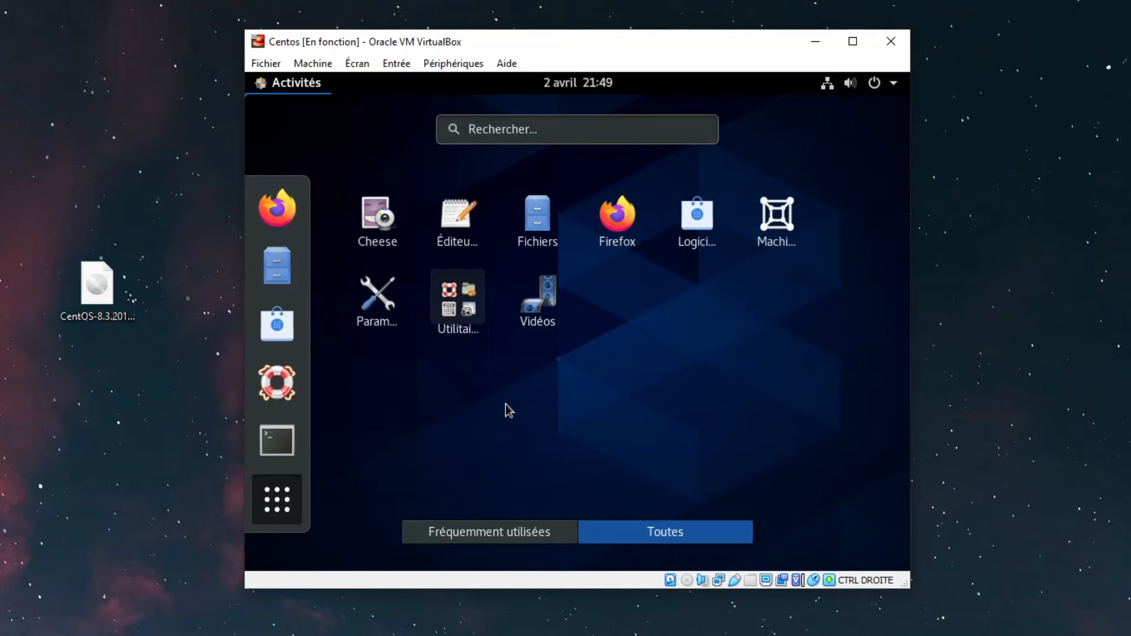
Step: Open Fichiers, browse the Favoris, Documents, Images, Musique and Téléchargements locations, and close the window
left_click(277, 266)
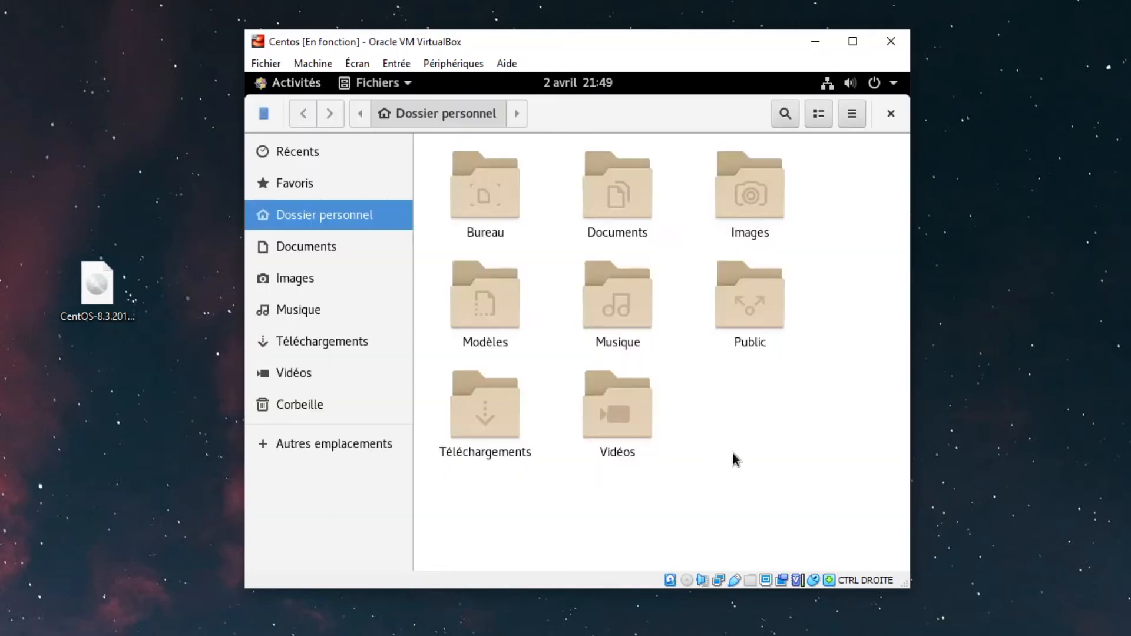
left_click_drag(740, 452, 313, 75)
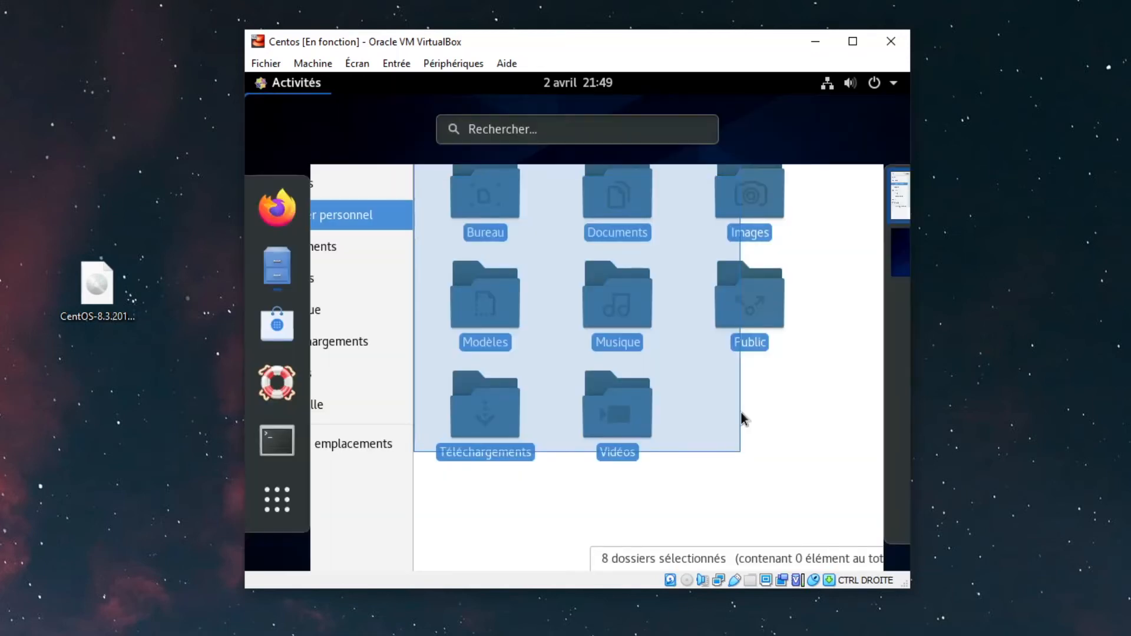
left_click(791, 429)
left_click(780, 436)
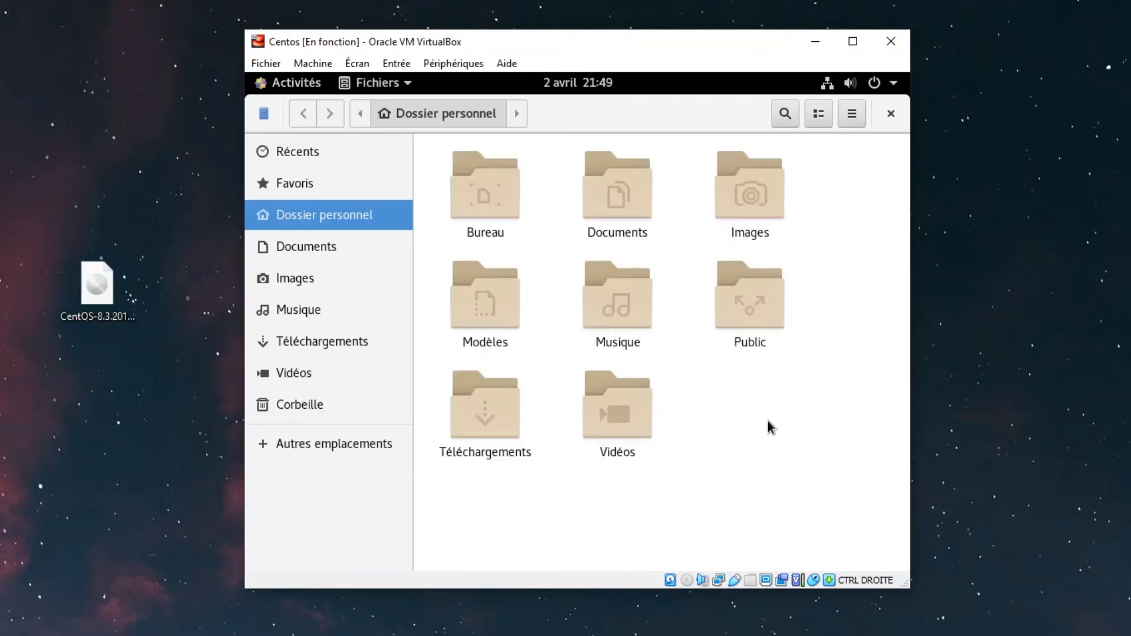
left_click(324, 190)
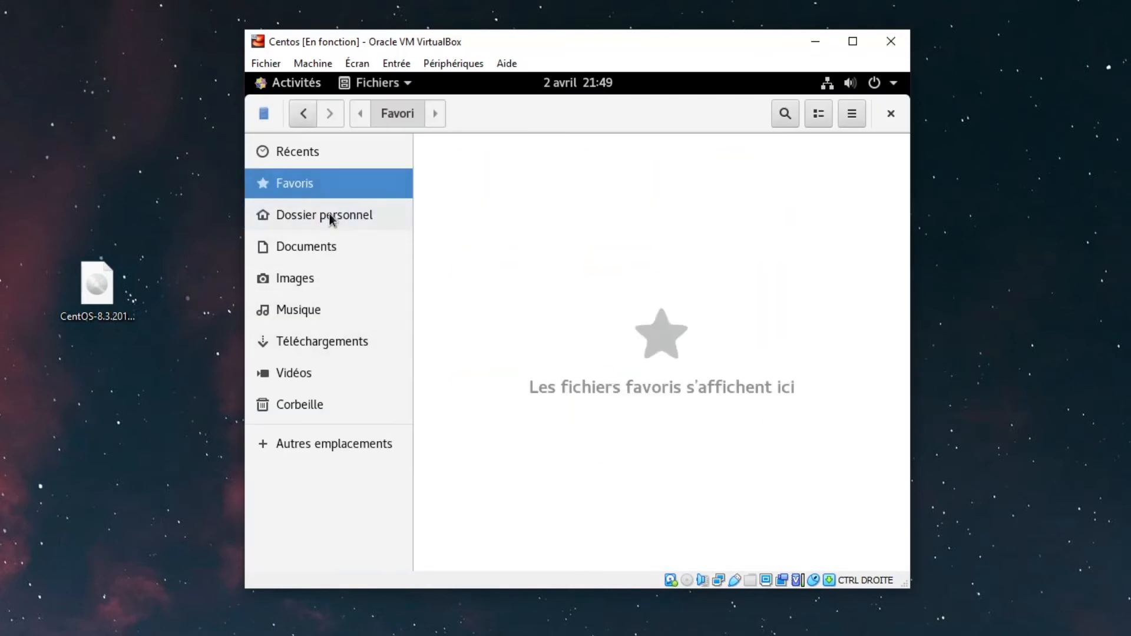
left_click(339, 253)
left_click(340, 286)
left_click(338, 313)
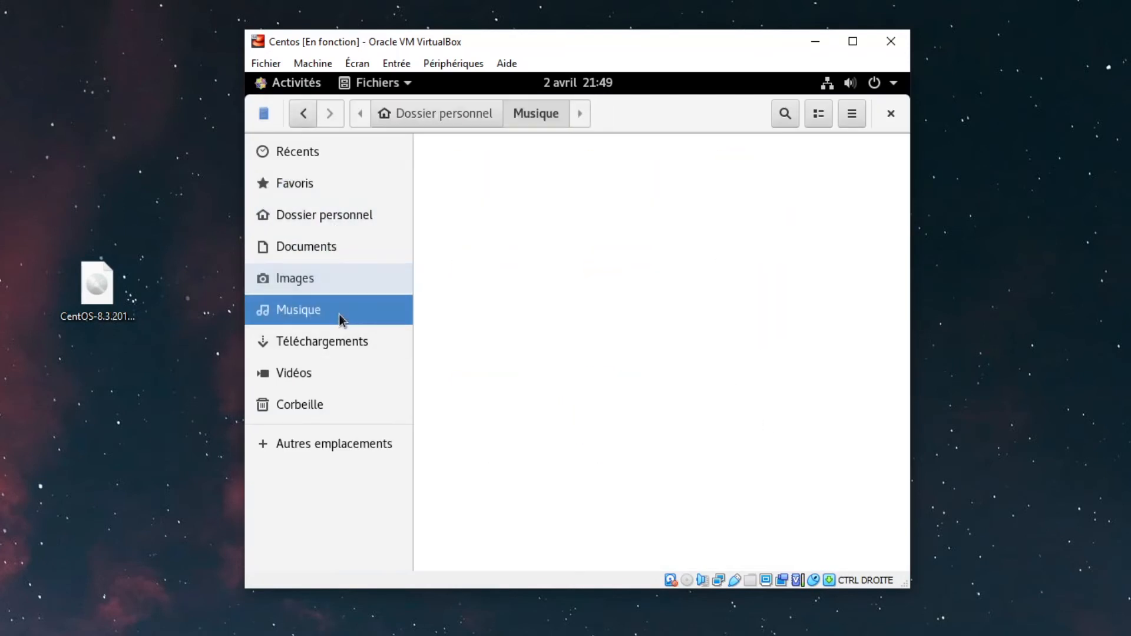
left_click(332, 345)
left_click(292, 182)
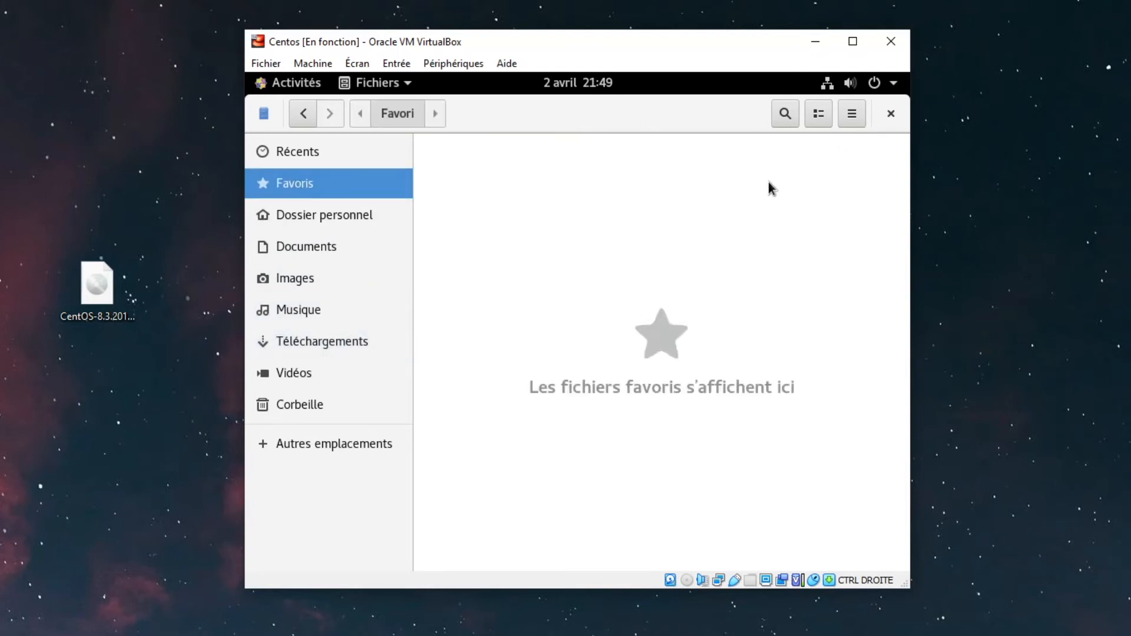
left_click(890, 114)
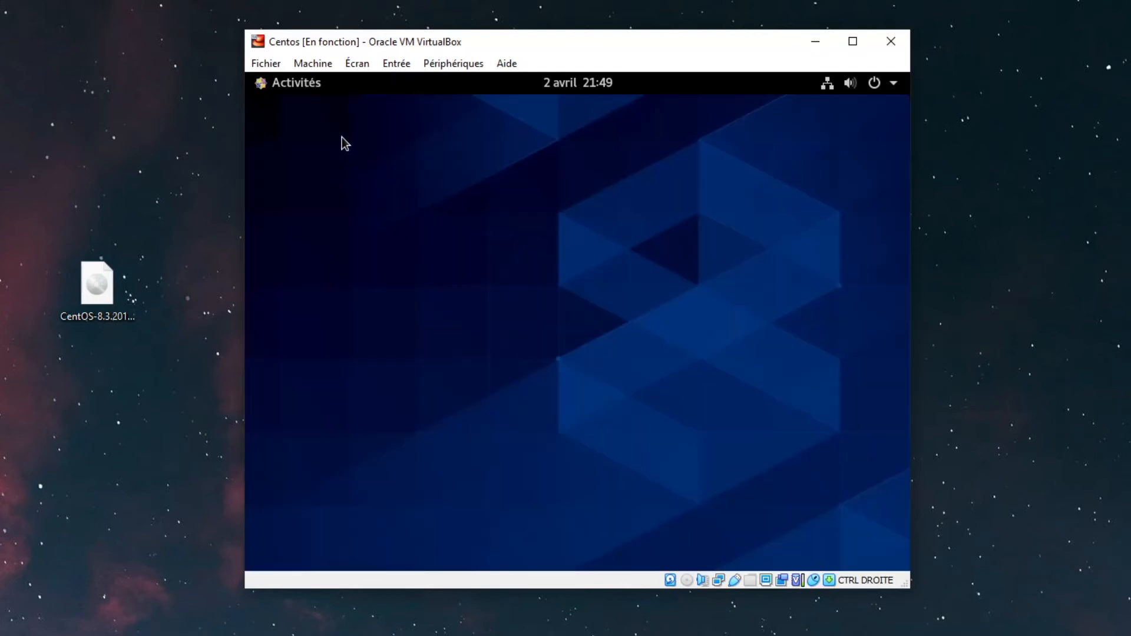
Step: Open a Terminal window from the Activités overview
left_click(306, 86)
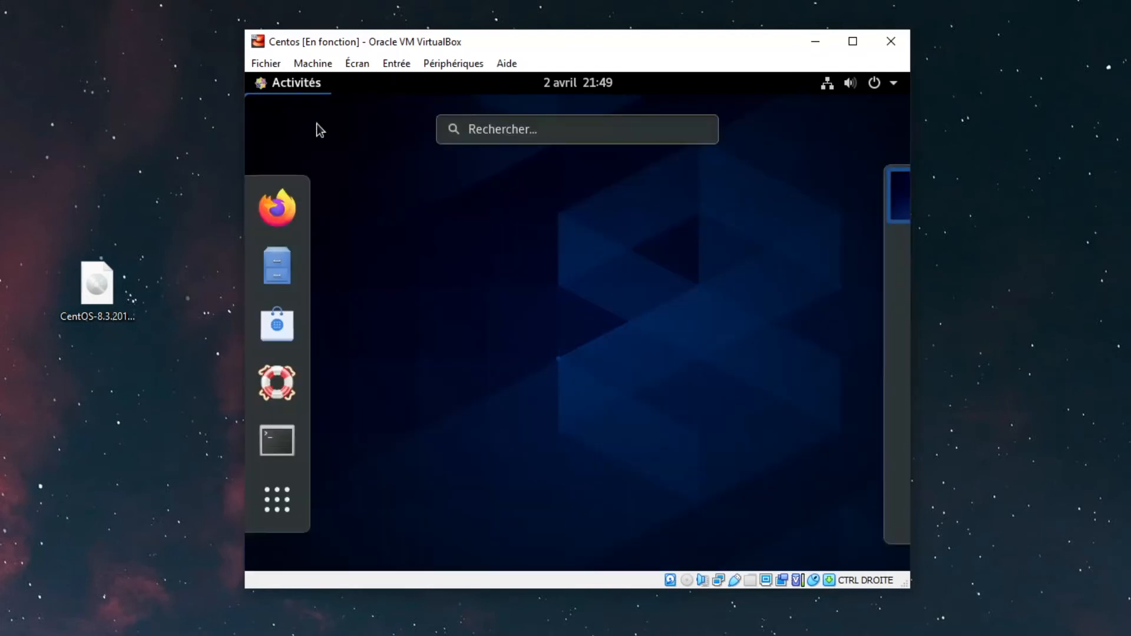
left_click(296, 445)
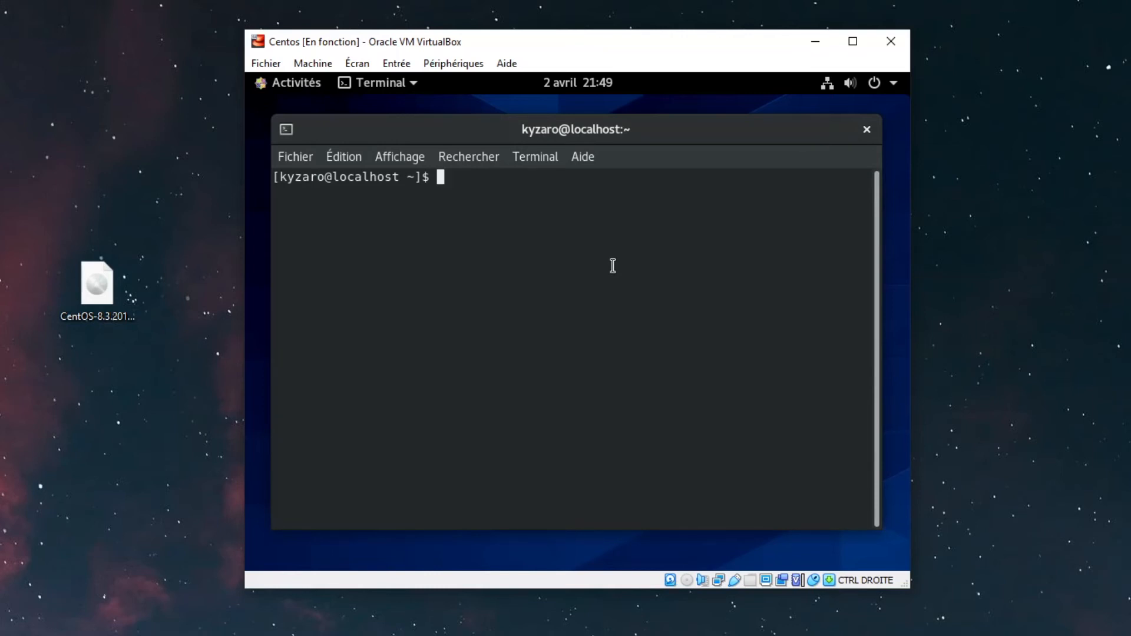
Step: Switch to the root account with su - and the root password, and clear the terminal
type("su -")
key("Return")
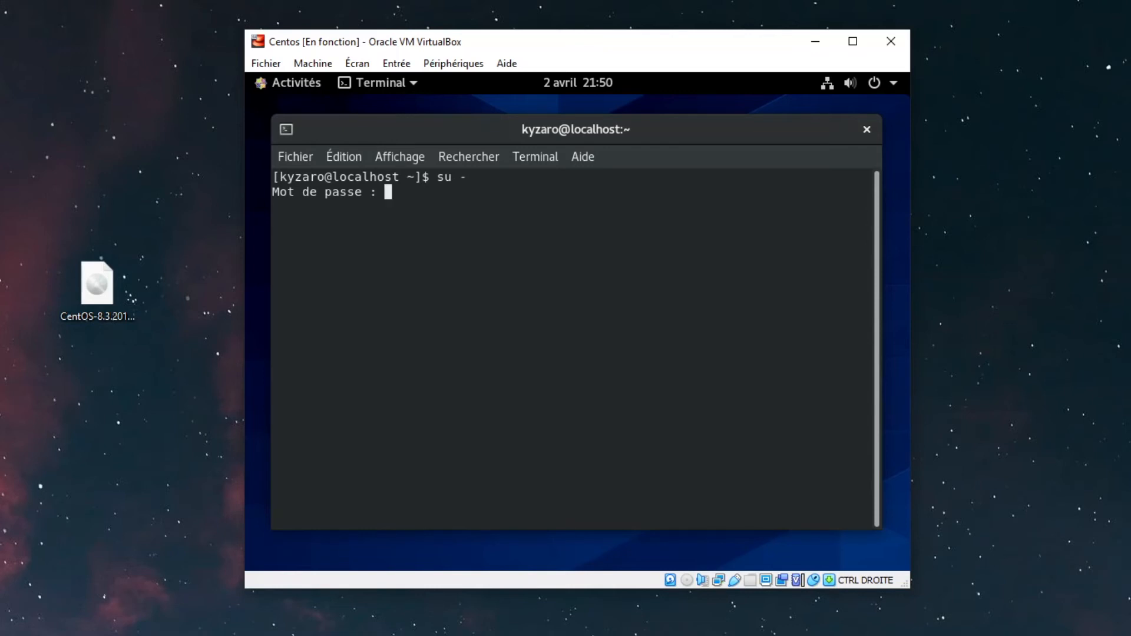
key("Return")
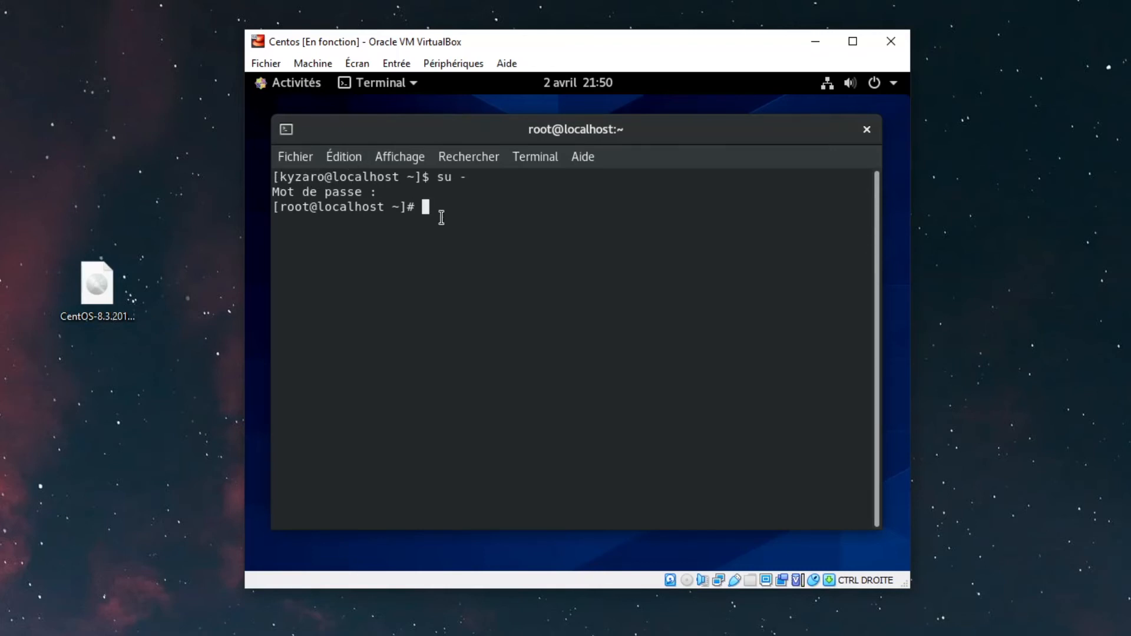
key("ctrl+l")
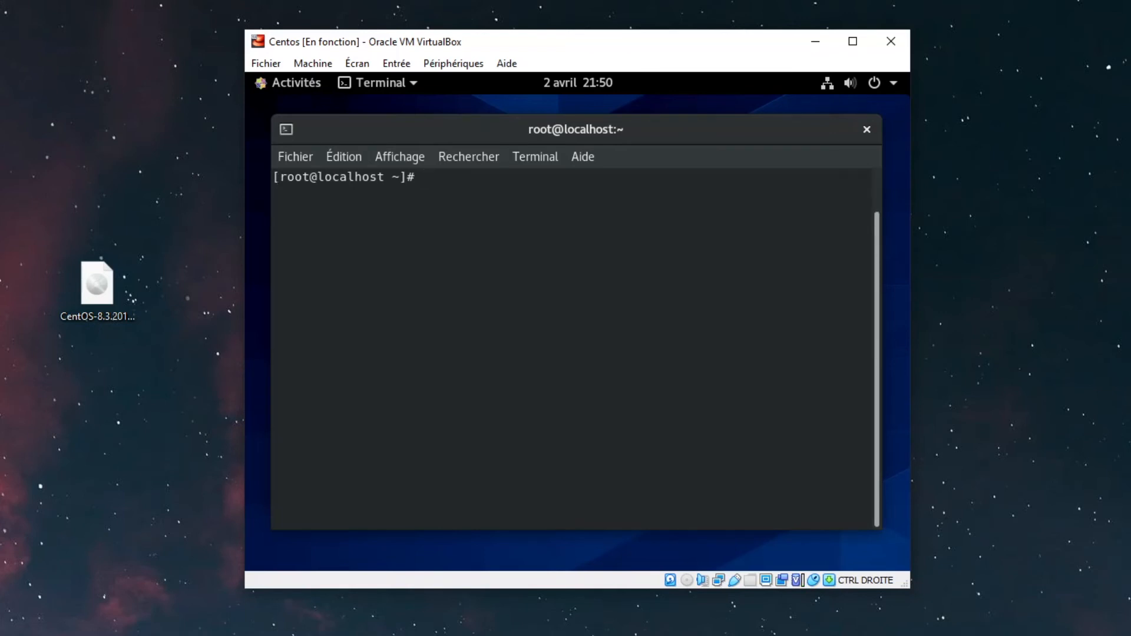
Step: List the network interfaces with ip a and highlight the virbr0 and virbr0-nic entries
type("ip a")
key("Return")
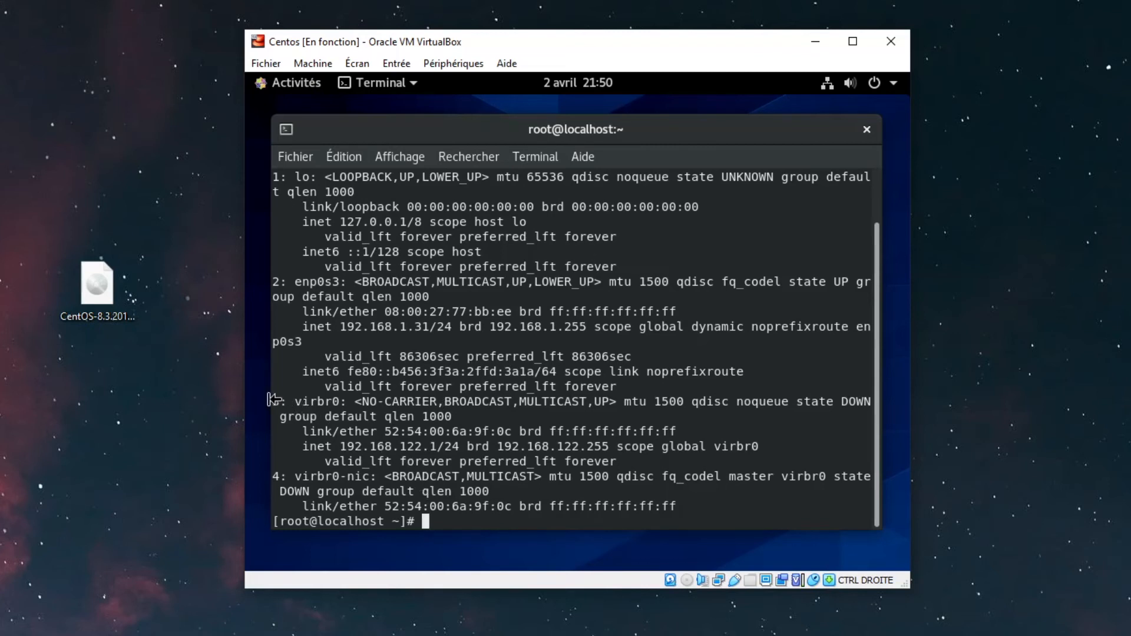
left_click_drag(274, 399, 676, 499)
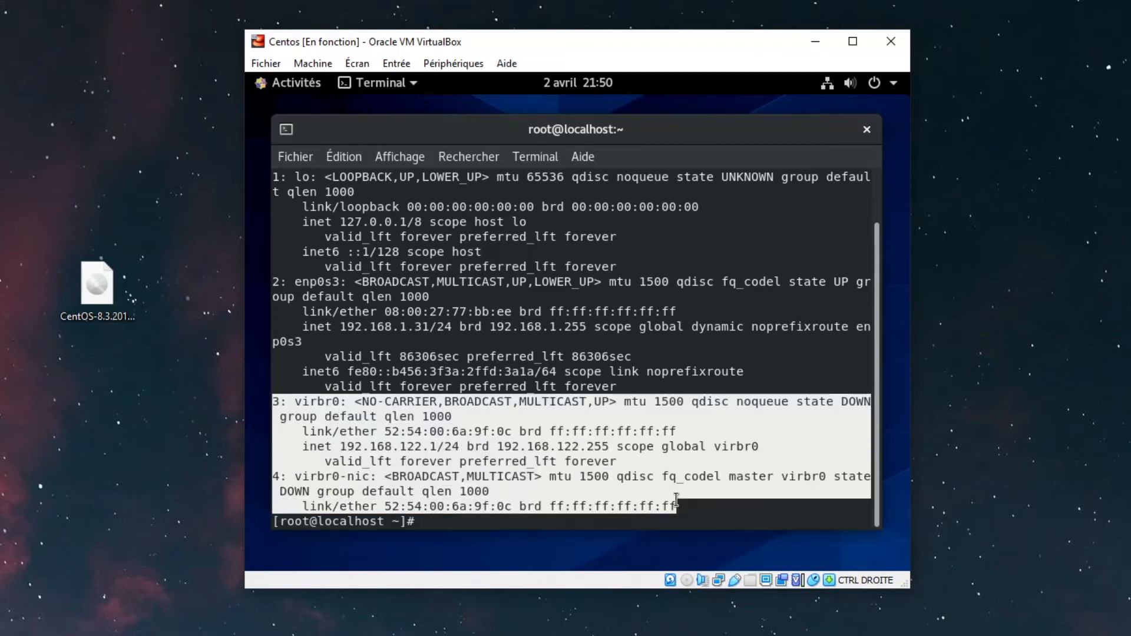
left_click(516, 434)
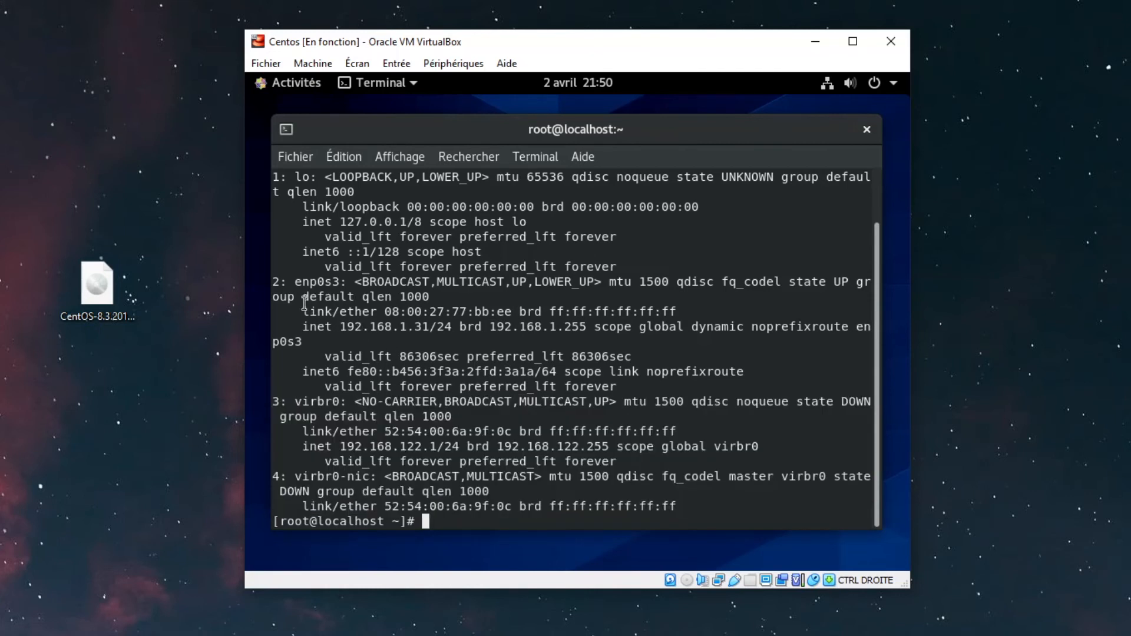
Step: Examine the enp0s3 interface entry and its inet address, and clear the terminal
left_click_drag(274, 282, 360, 340)
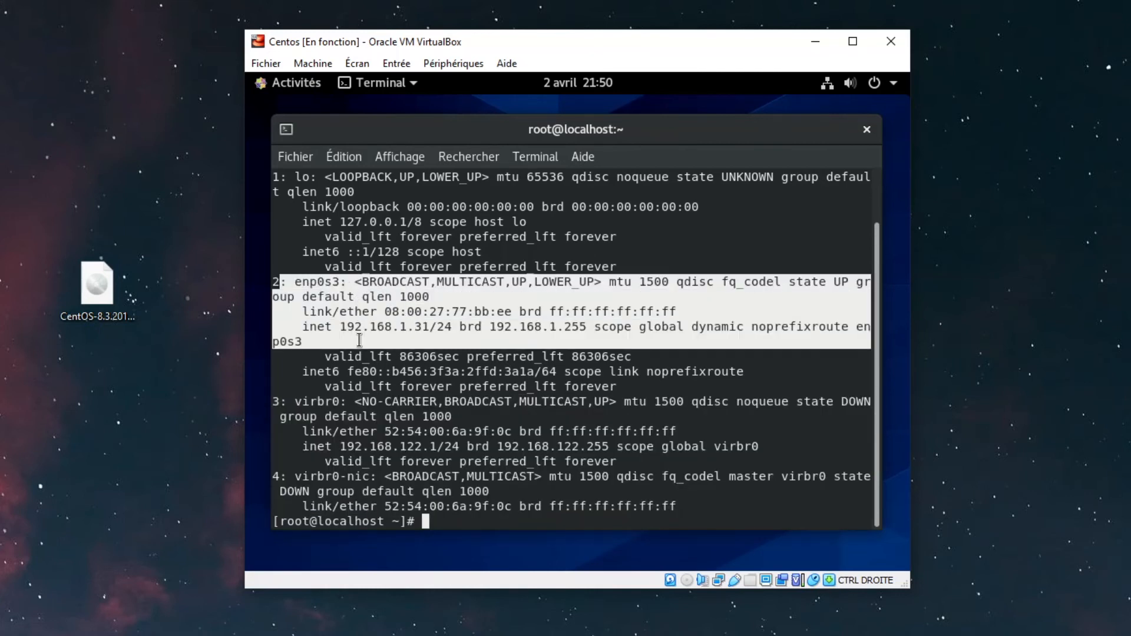
left_click(424, 334)
left_click_drag(452, 327, 302, 329)
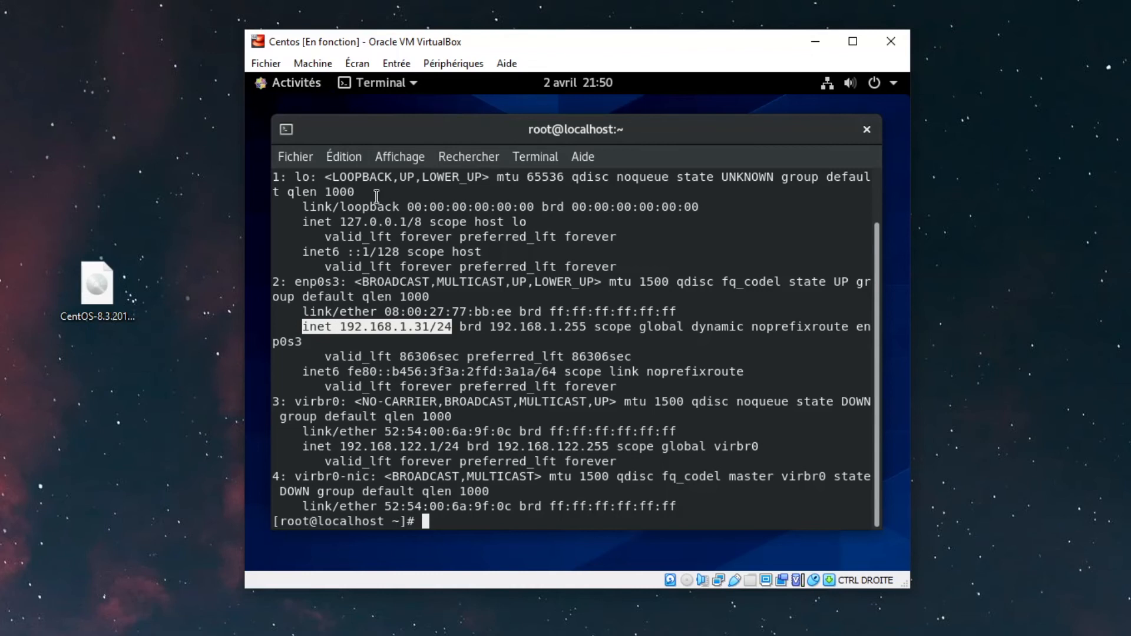
left_click(453, 328)
left_click_drag(453, 328, 300, 328)
left_click(346, 295)
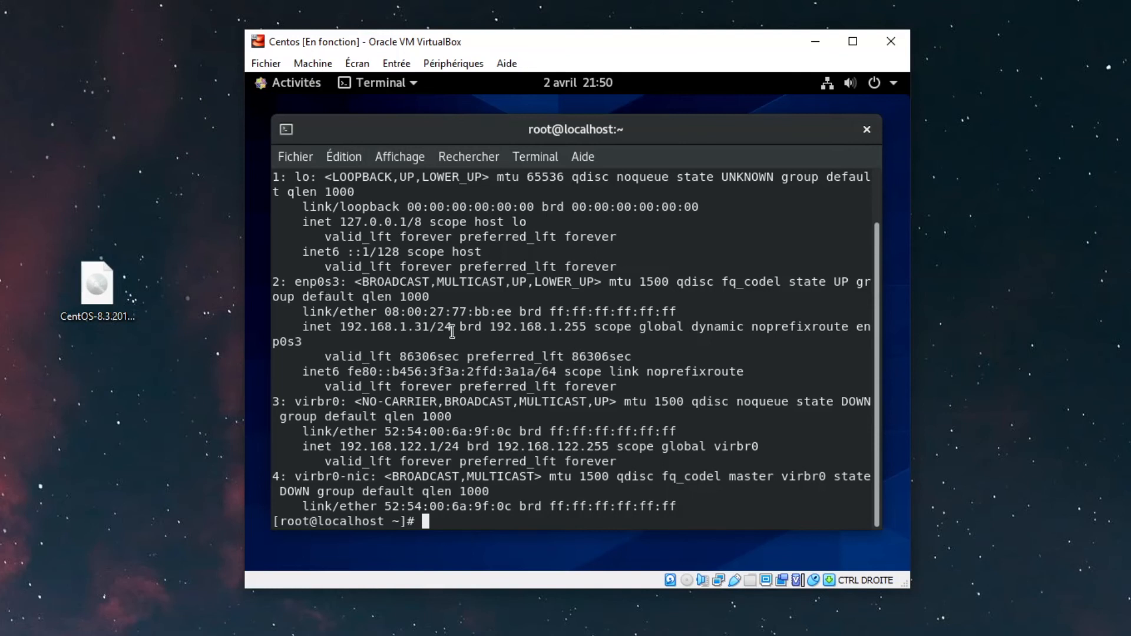
left_click_drag(454, 328, 263, 326)
left_click(360, 312)
type("clear")
key("Return")
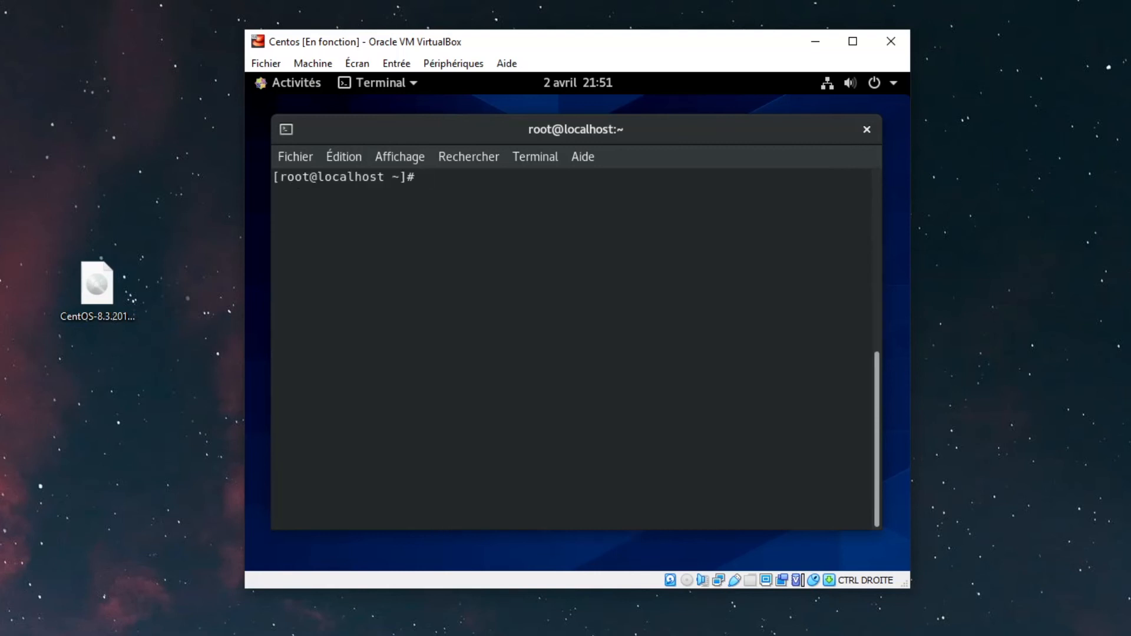
Step: Test the connection to the local gateway with ping 192.168.1.1, stop it and clear the terminal
type("ping")
type("192.168.1.1")
key("Return")
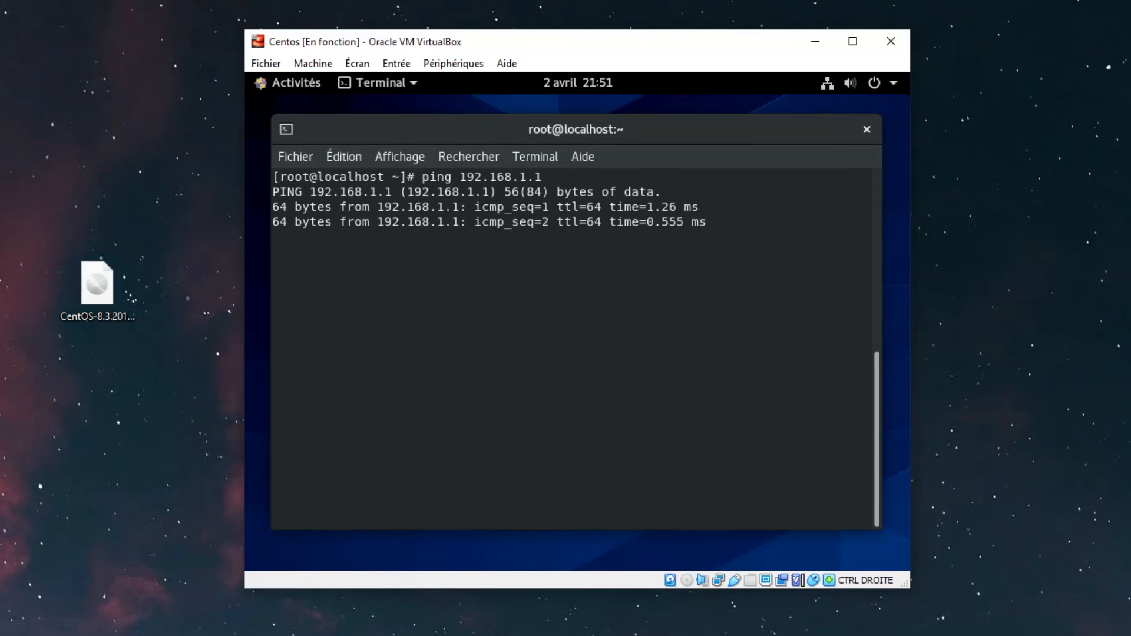
key("ctrl+c")
type("clear")
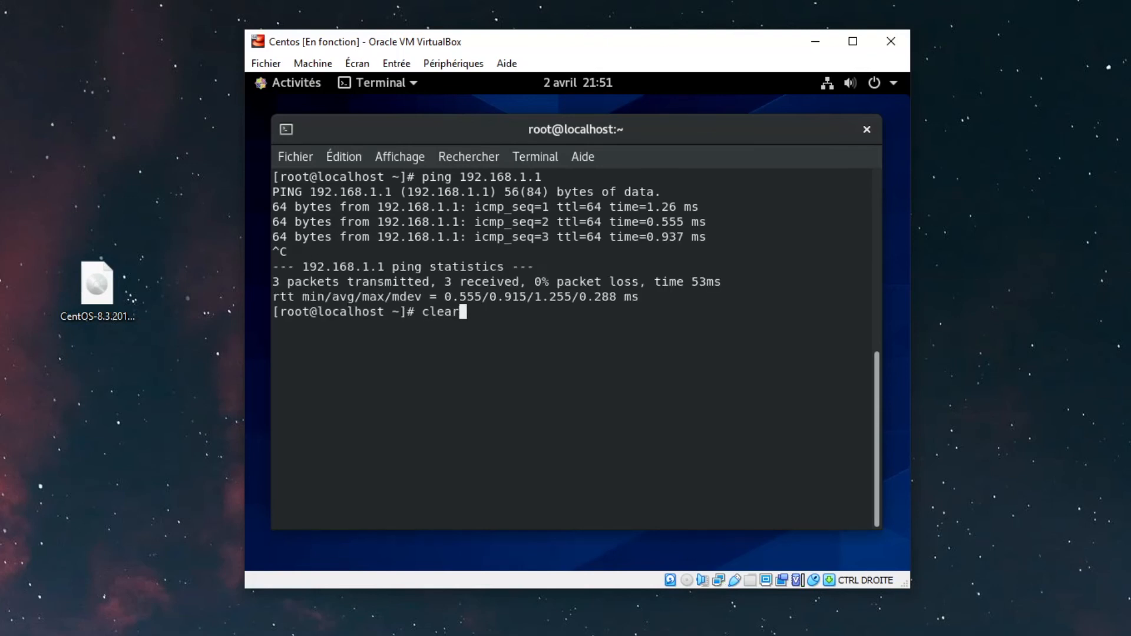
key("Return")
Step: Test Internet connectivity with ping 8.8.8.8, stop it and clear the terminal
key("Up")
key("Up")
key("BackSpace")
key("BackSpace")
key("BackSpace")
key("BackSpace")
key("BackSpace")
key("BackSpace")
key("BackSpace")
key("BackSpace")
key("BackSpace")
key("BackSpace")
key("BackSpace")
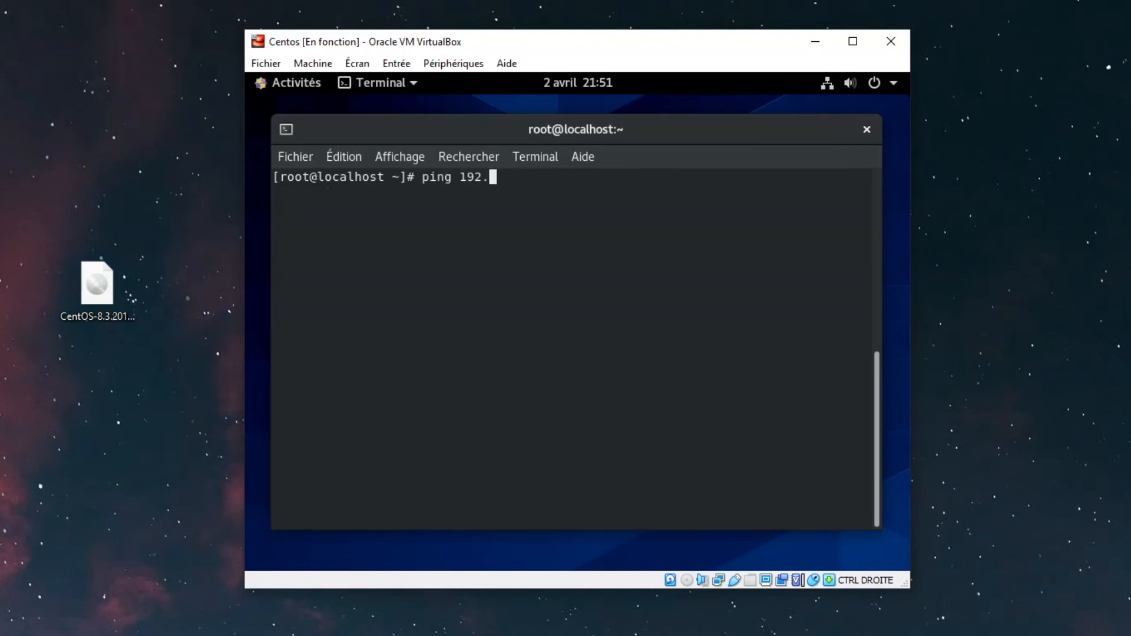
type("8.8.8.8")
key("Return")
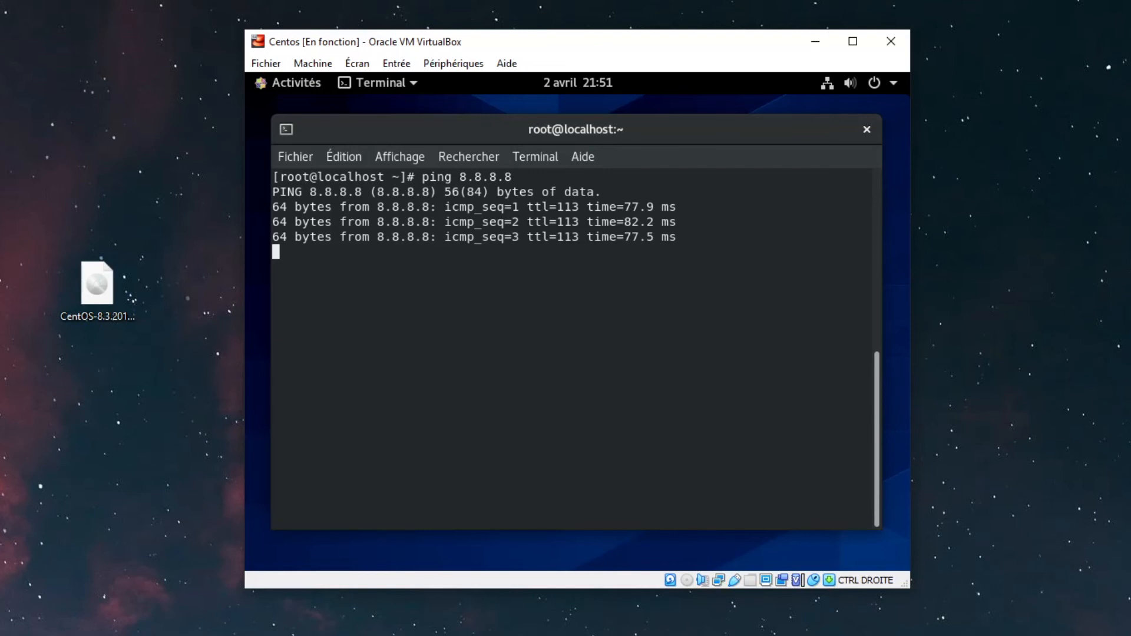
key("ctrl+c")
type("clea")
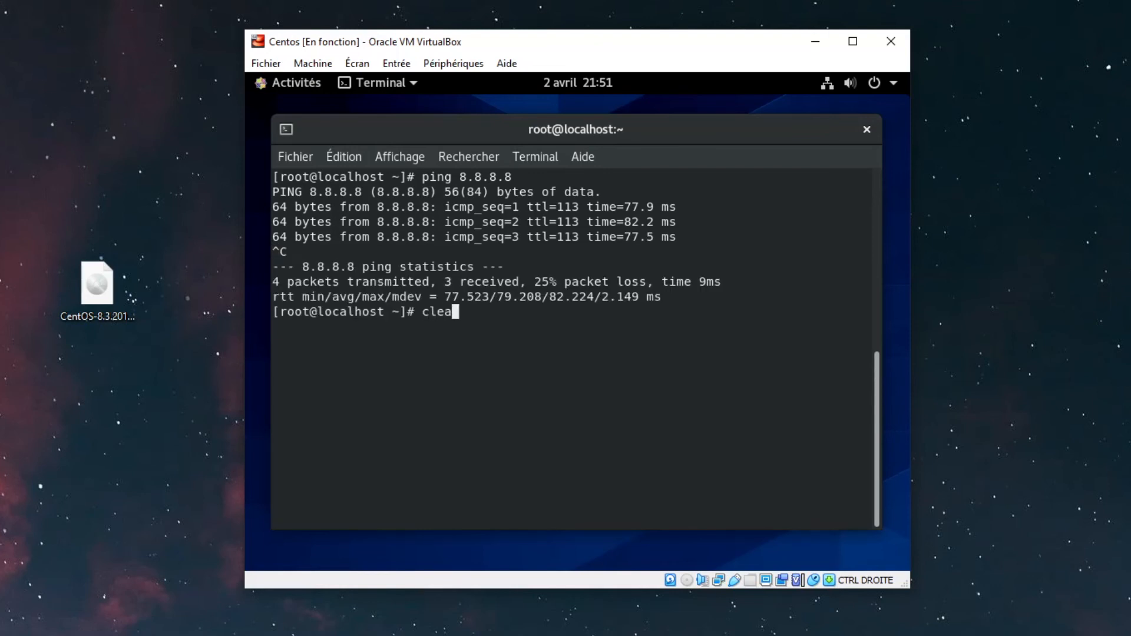
type("r")
key("Return")
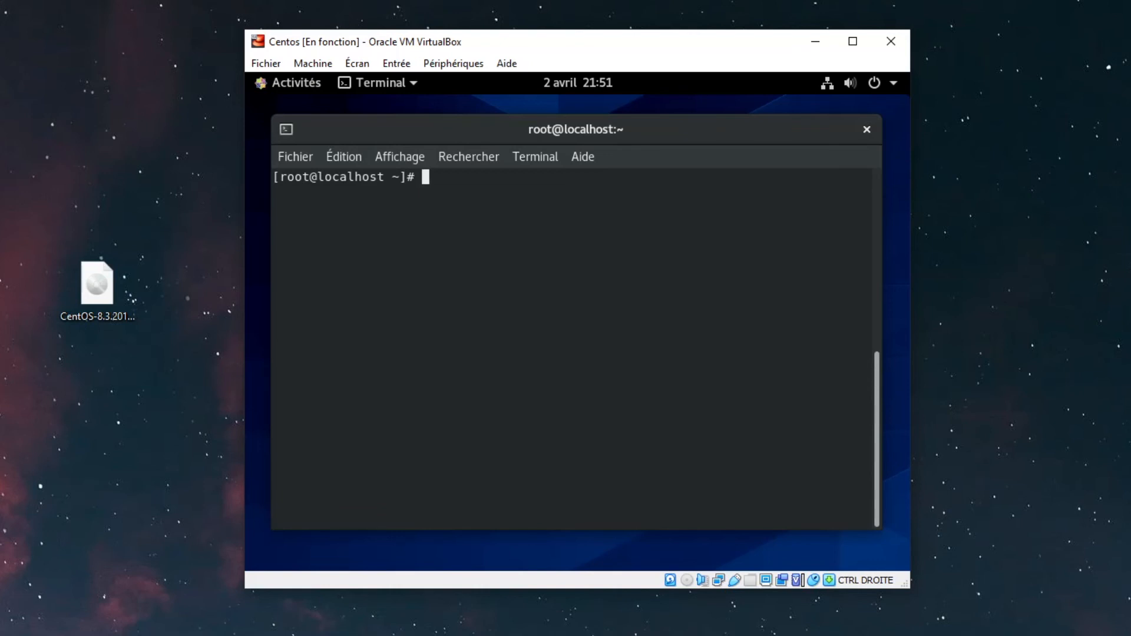
Step: Try to update the packages with apt update, and interrupt the command
type("apt")
type("update")
key("Return")
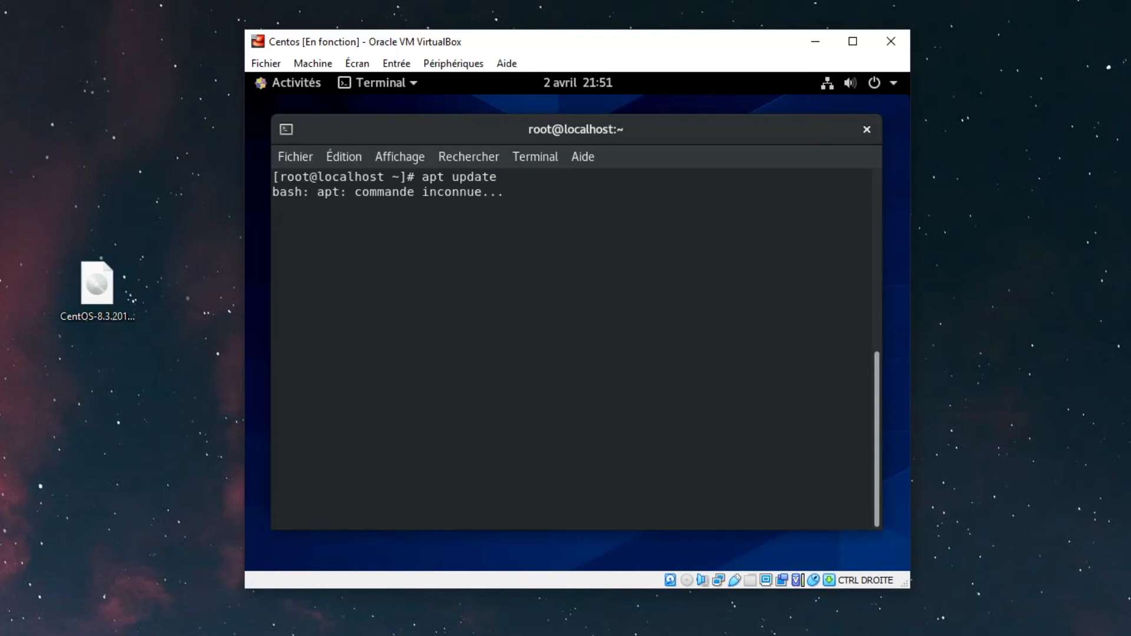
key("ctrl+c")
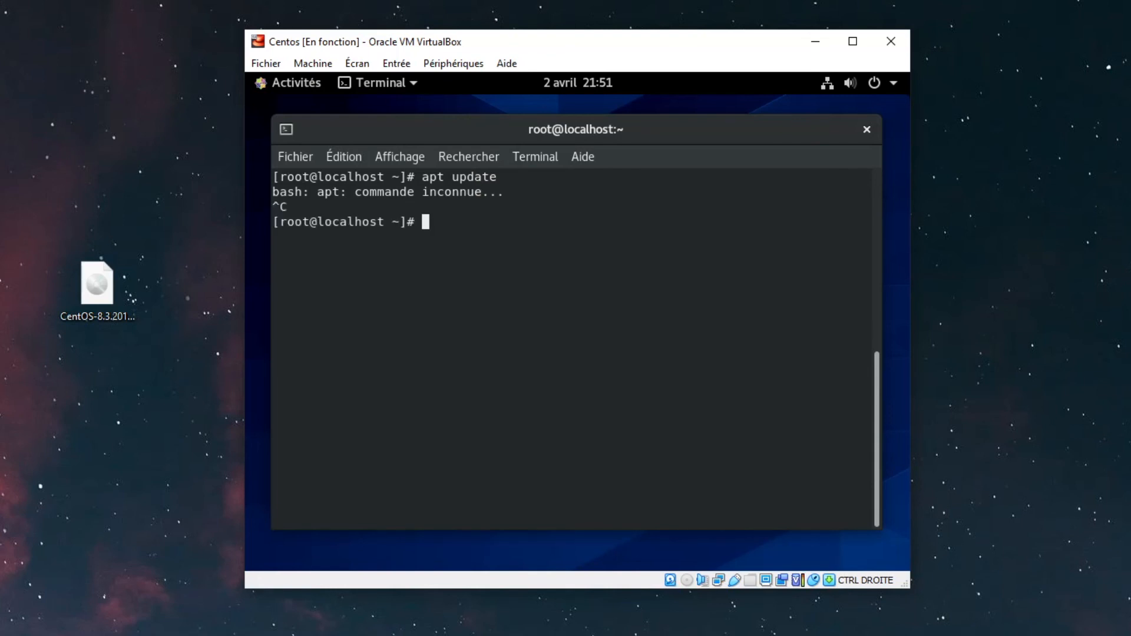
Step: Update all system packages with yum update and accept the transaction with o
type("yum update")
key("Return")
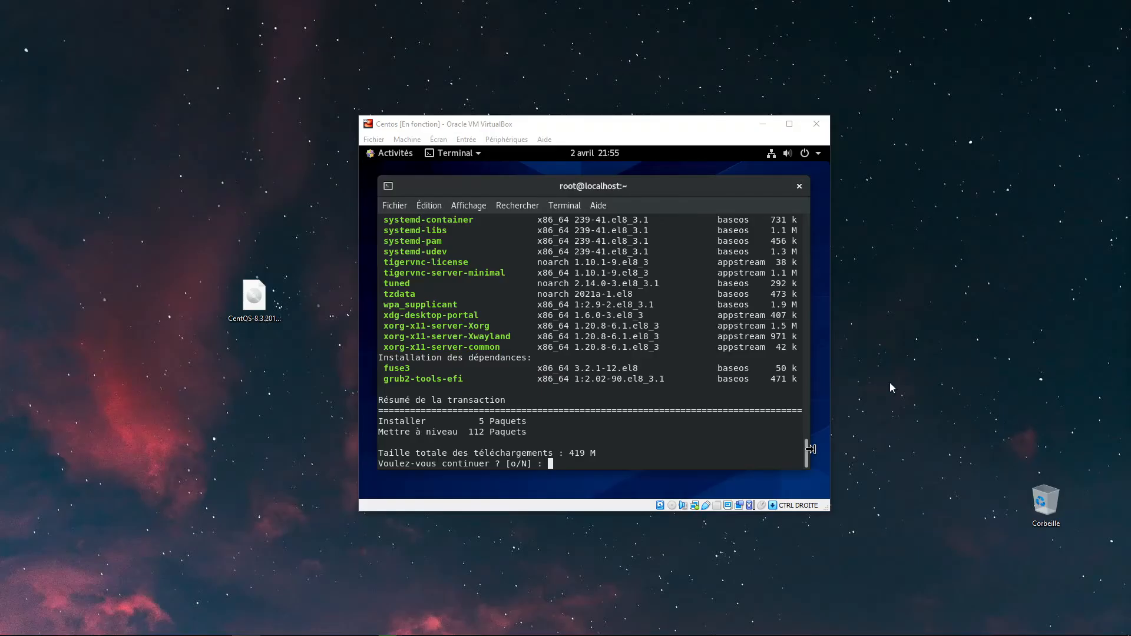
left_click(638, 409)
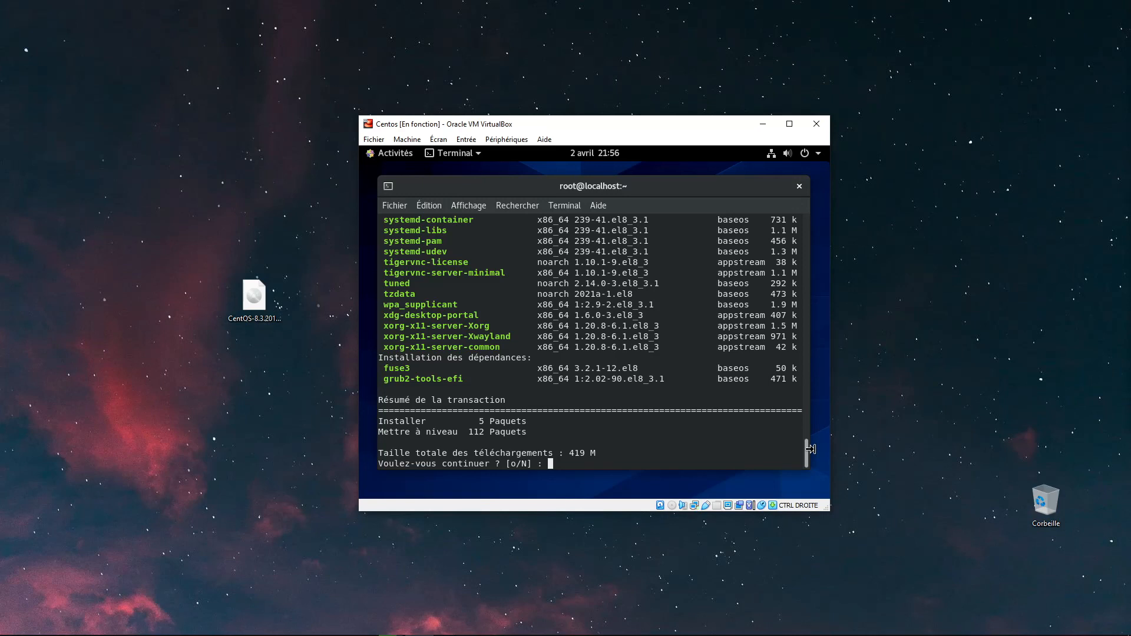
type("o")
key("Return")
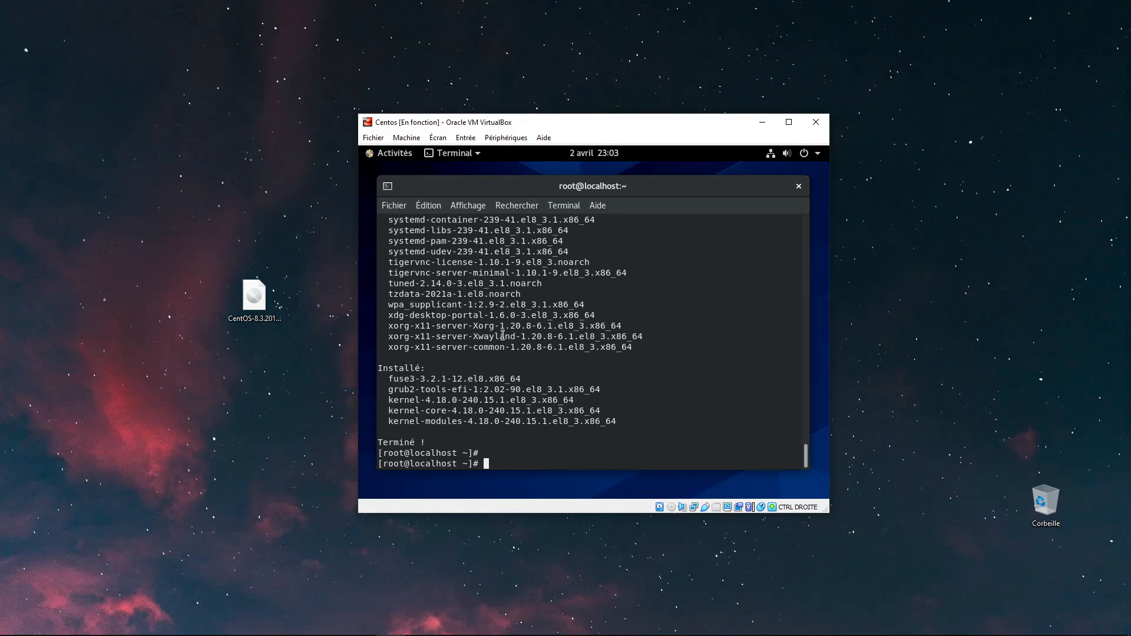
Step: Review the list of upgraded and installed packages in the update output, and clear the terminal
scroll(502, 335, "up", 20)
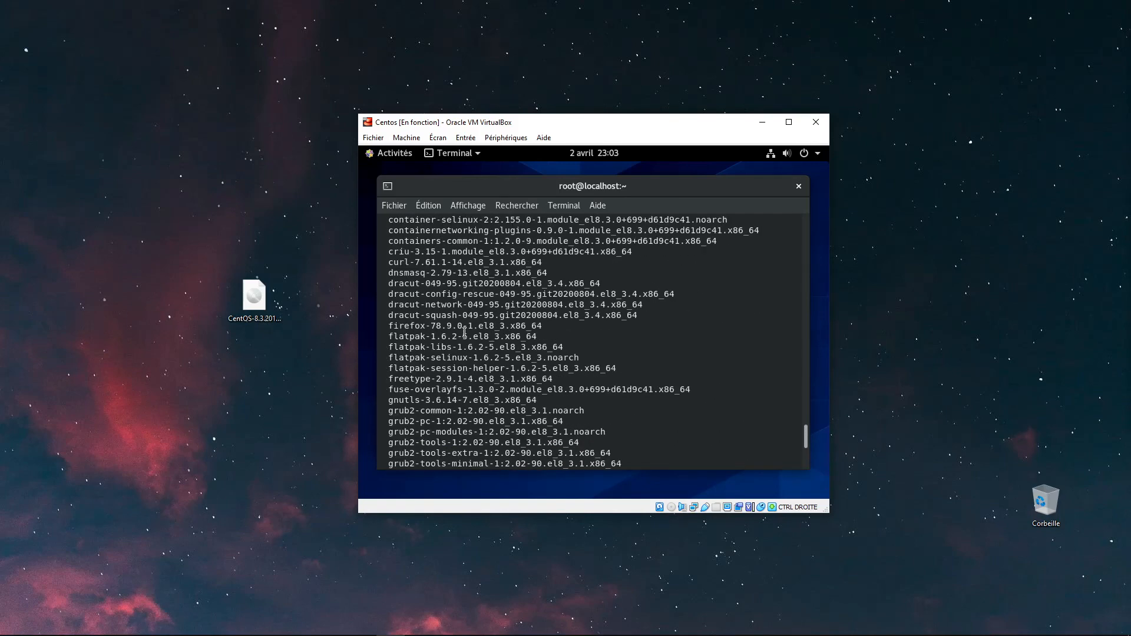
scroll(464, 332, "up", 10)
scroll(471, 334, "down", 20)
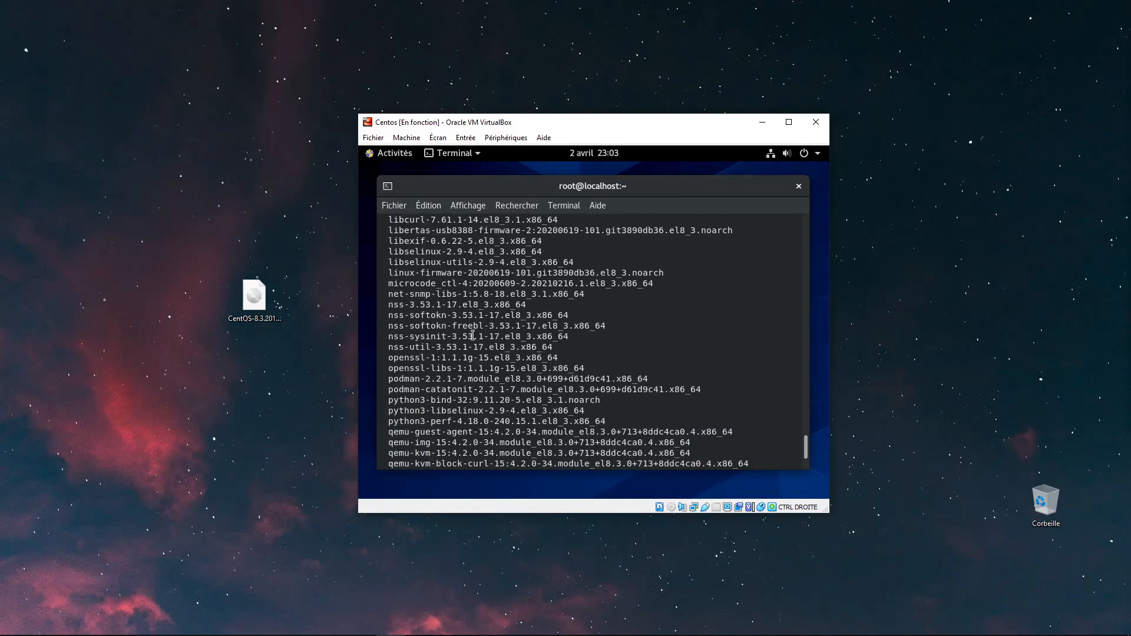
scroll(474, 344, "down", 15)
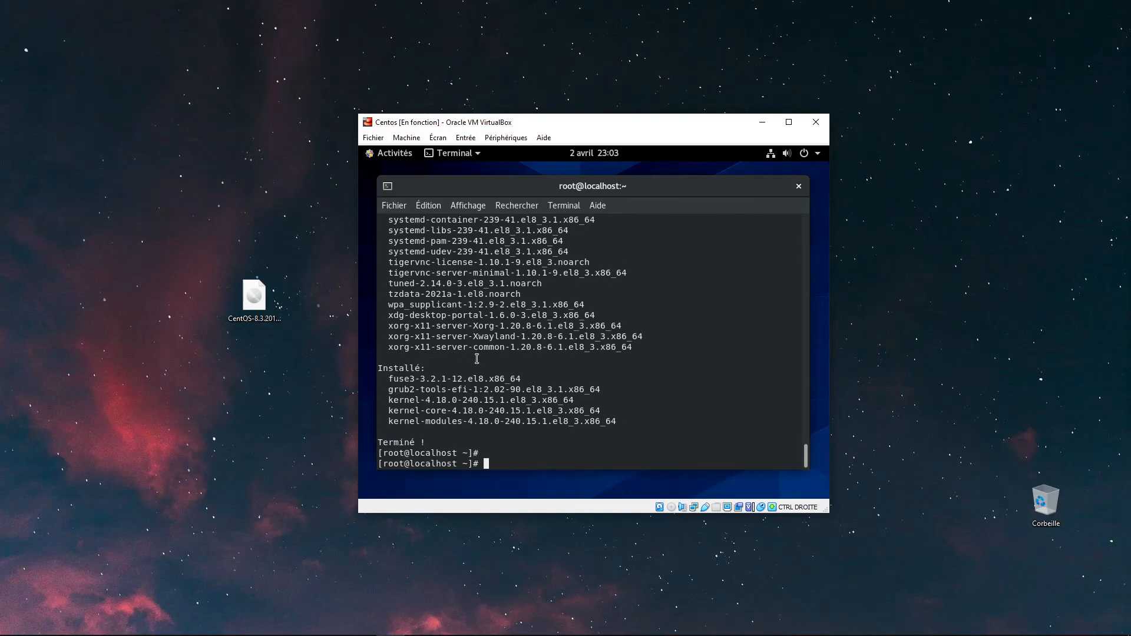
type("clear")
key("Return")
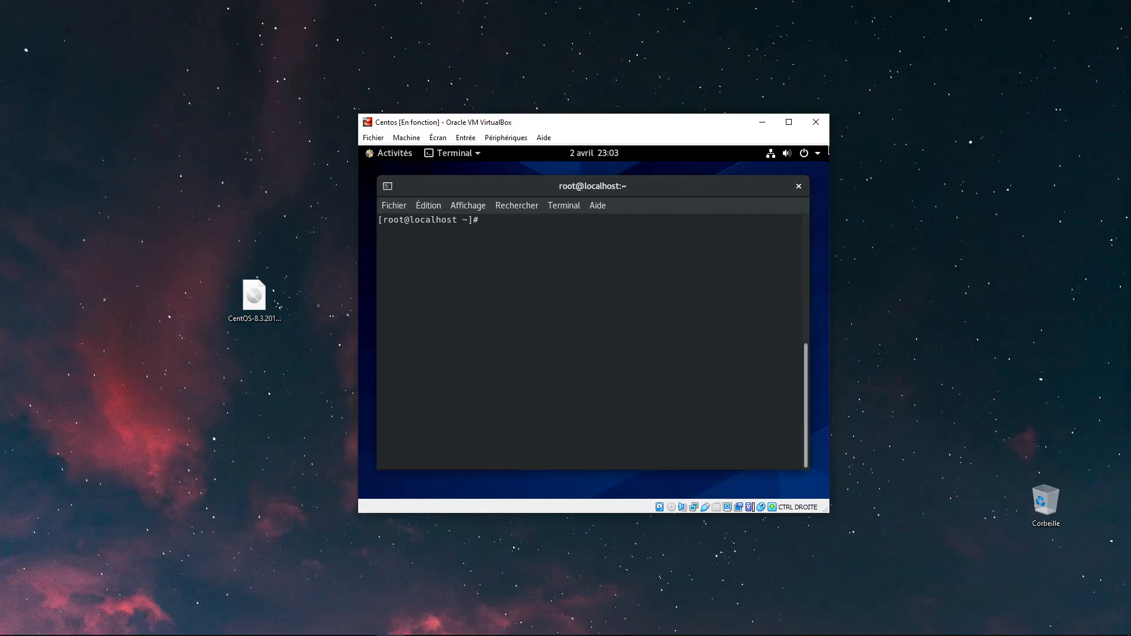
Step: Close the Terminal window and release the keyboard and mouse from the virtual machine
left_click(798, 187)
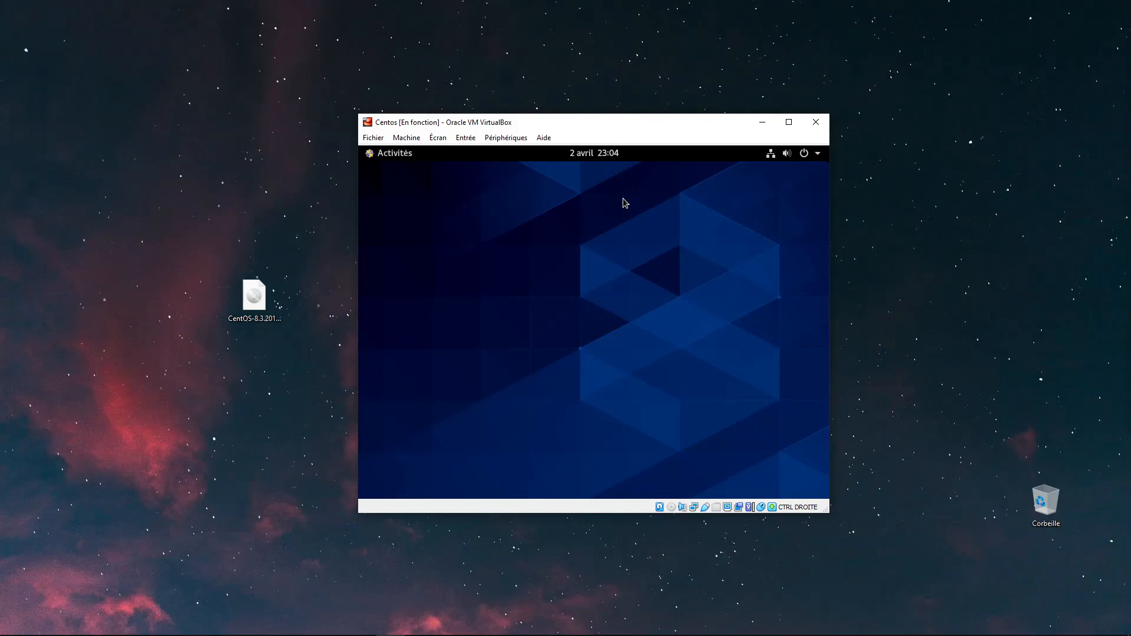
key("Control_R")
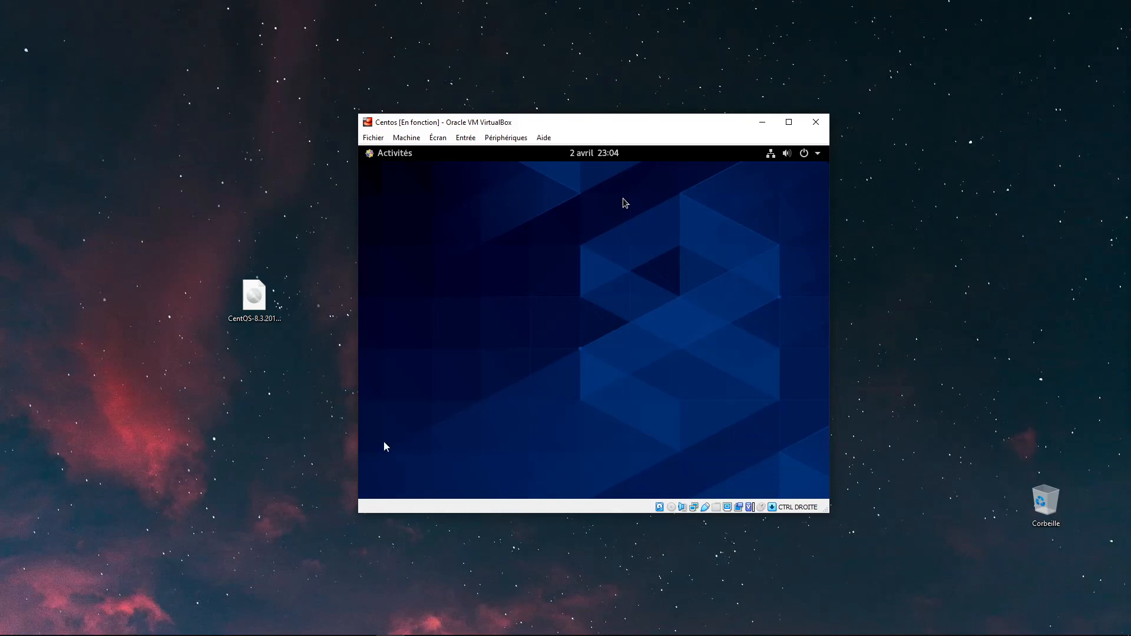